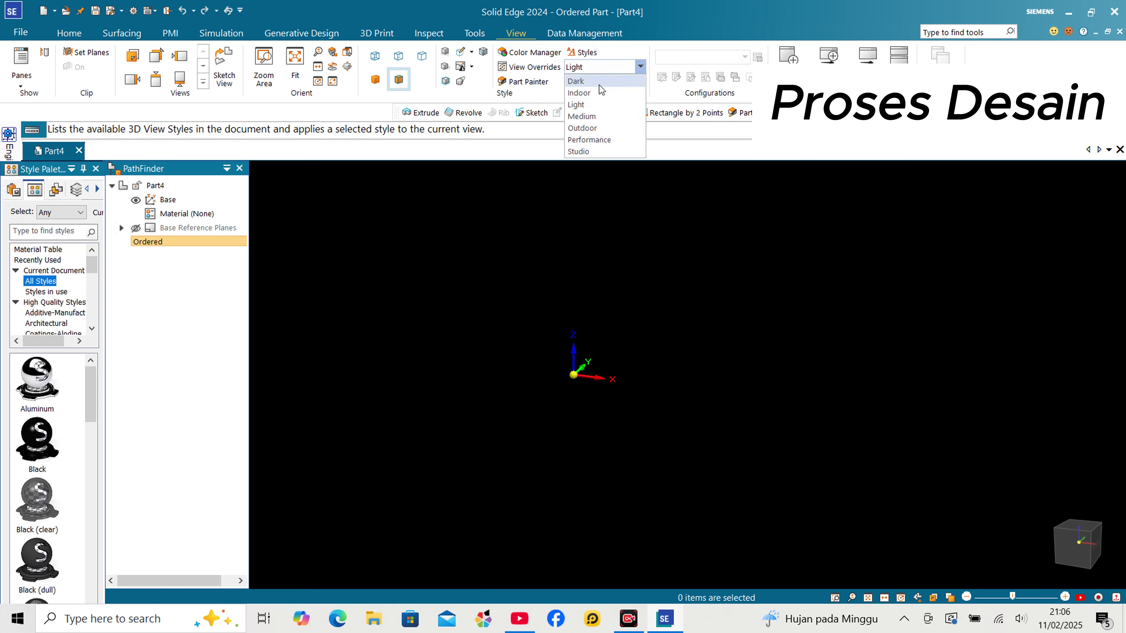
Try the Indoor 3D view style, and switch the view to the Studio style
{"action": "left_click", "coordinate": [601, 92]}
{"action": "left_click", "coordinate": [606, 70]}
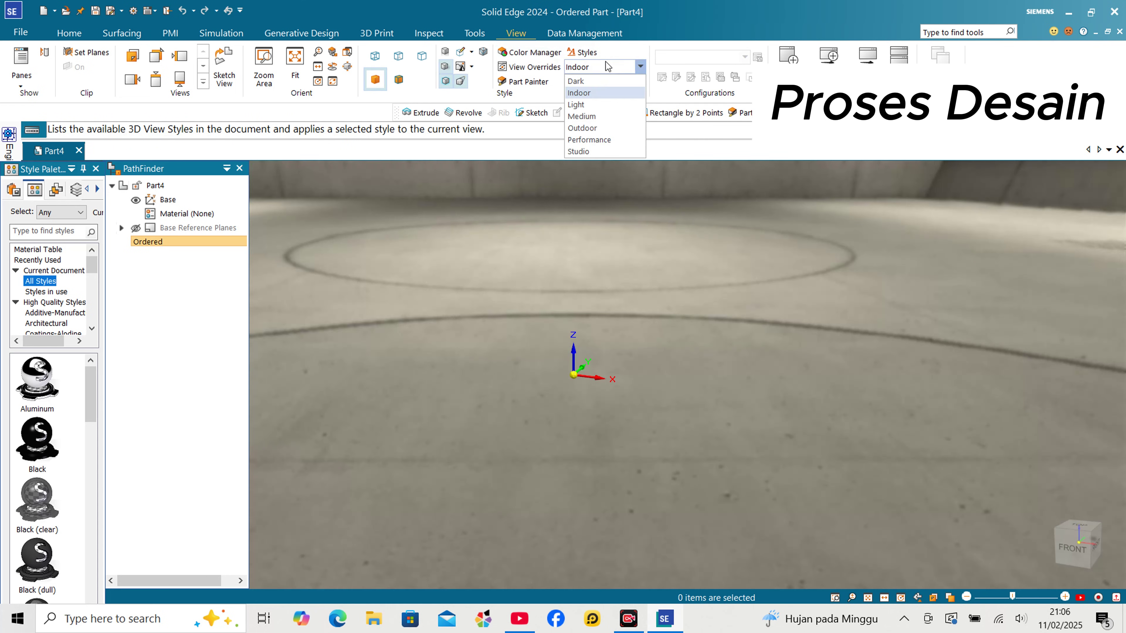
{"action": "left_click", "coordinate": [588, 151]}
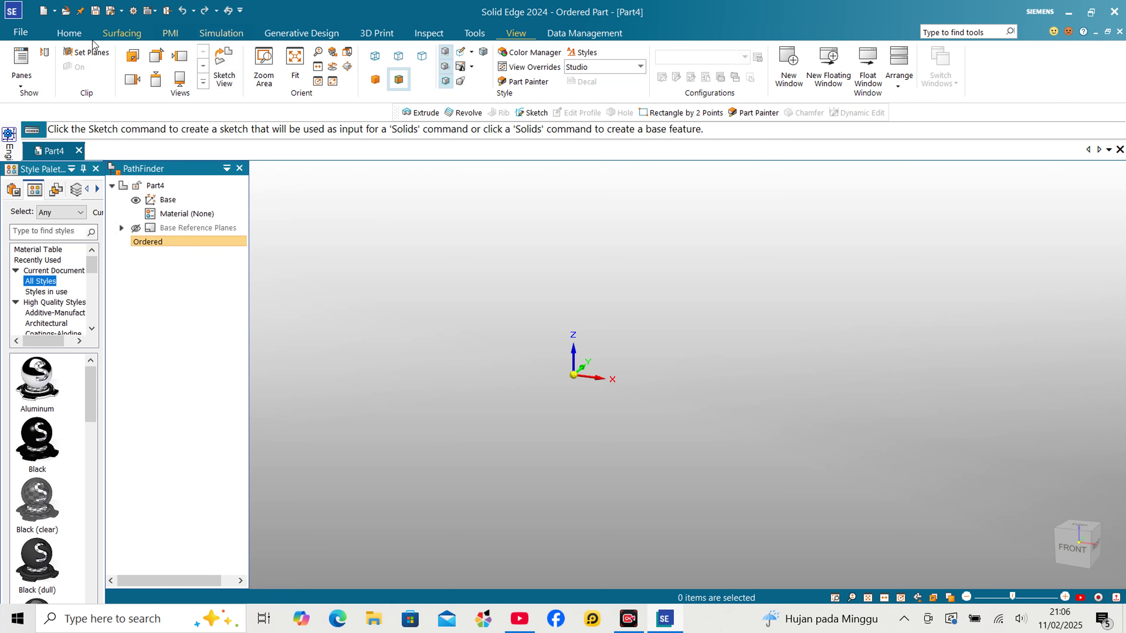
Start a sketch on the front (XZ) plane and draw a rectangle from the origin, about 36 mm wide and 71 mm high
{"action": "left_click", "coordinate": [69, 32]}
{"action": "left_click", "coordinate": [287, 70]}
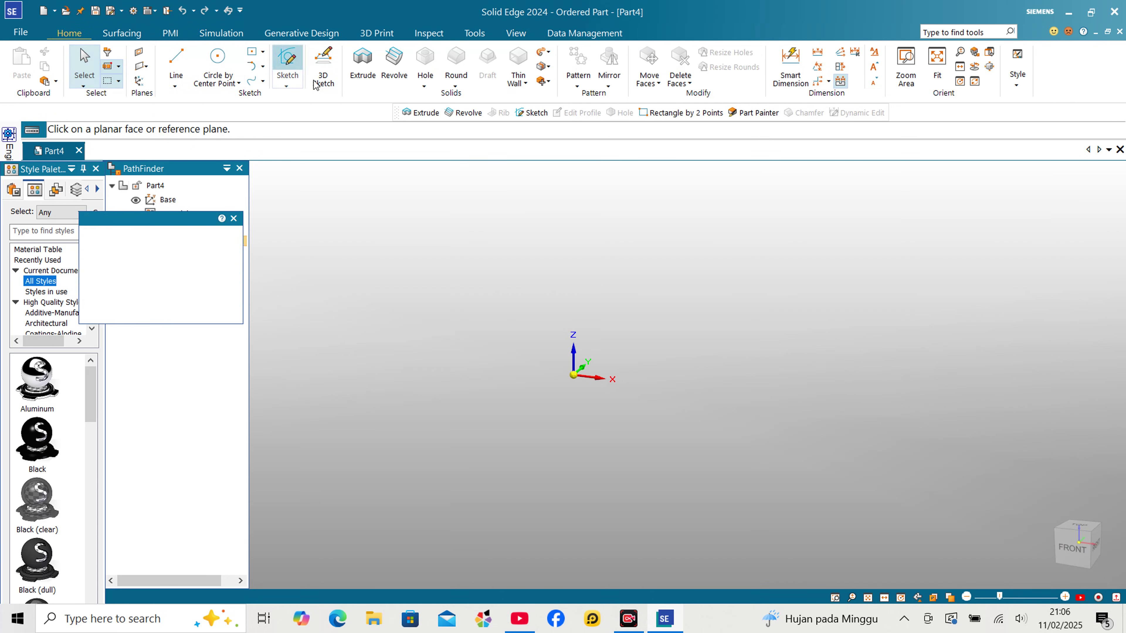
{"action": "left_click", "coordinate": [590, 309]}
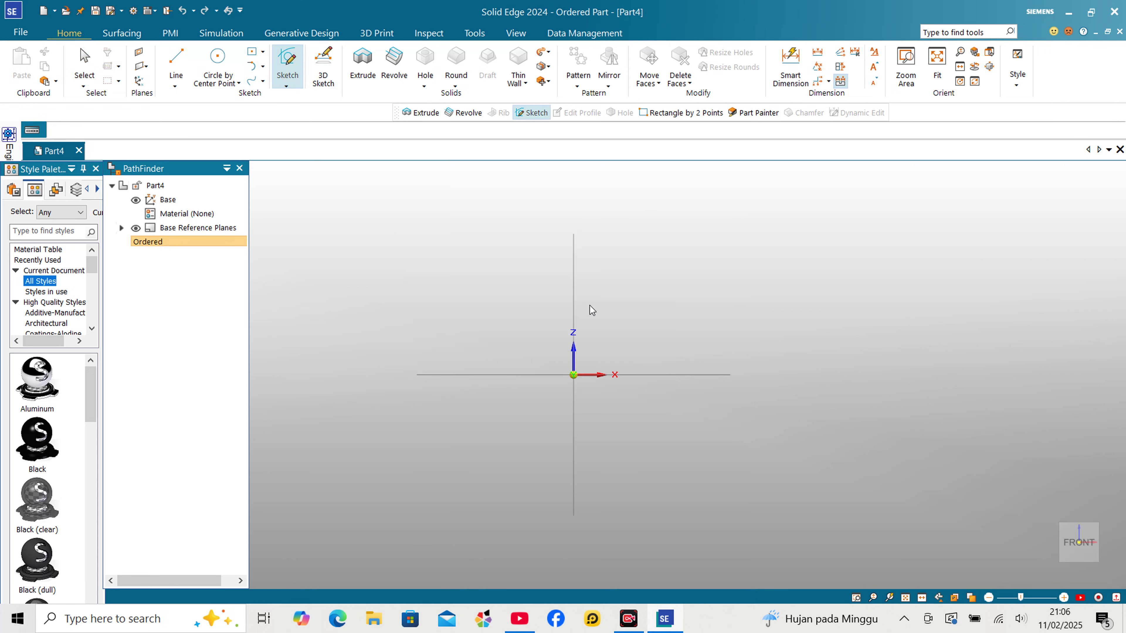
{"action": "left_click", "coordinate": [264, 52]}
{"action": "left_click", "coordinate": [277, 84]}
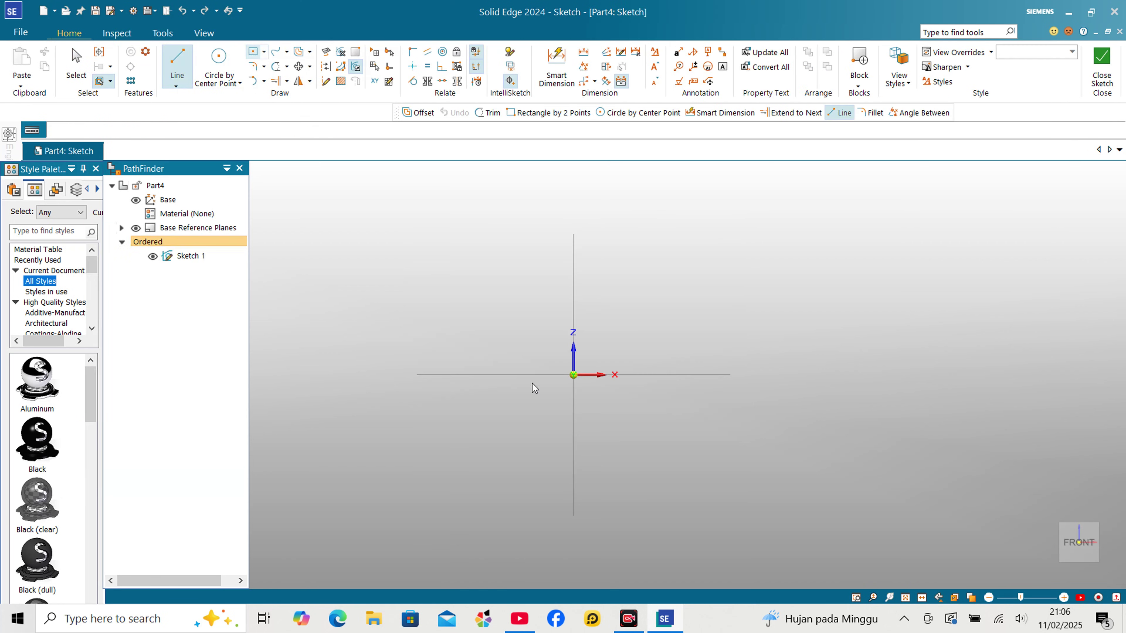
{"action": "left_click", "coordinate": [575, 375]}
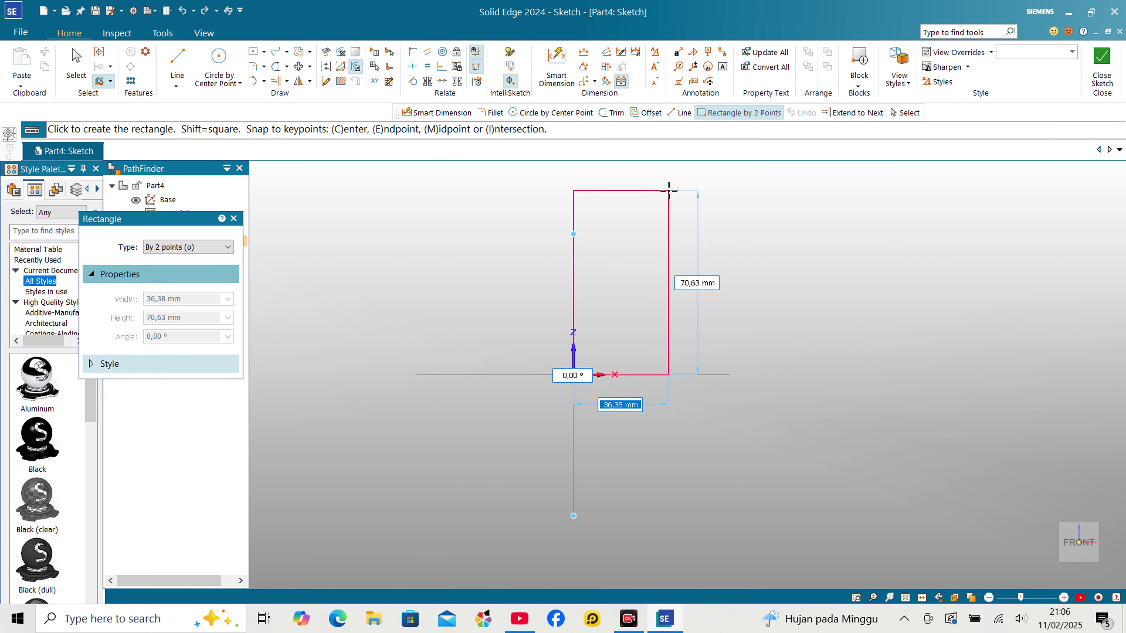
{"action": "left_click", "coordinate": [670, 189]}
Dimension the rectangle to a height of 520 mm and a width of 125 mm
{"action": "left_click", "coordinate": [558, 67]}
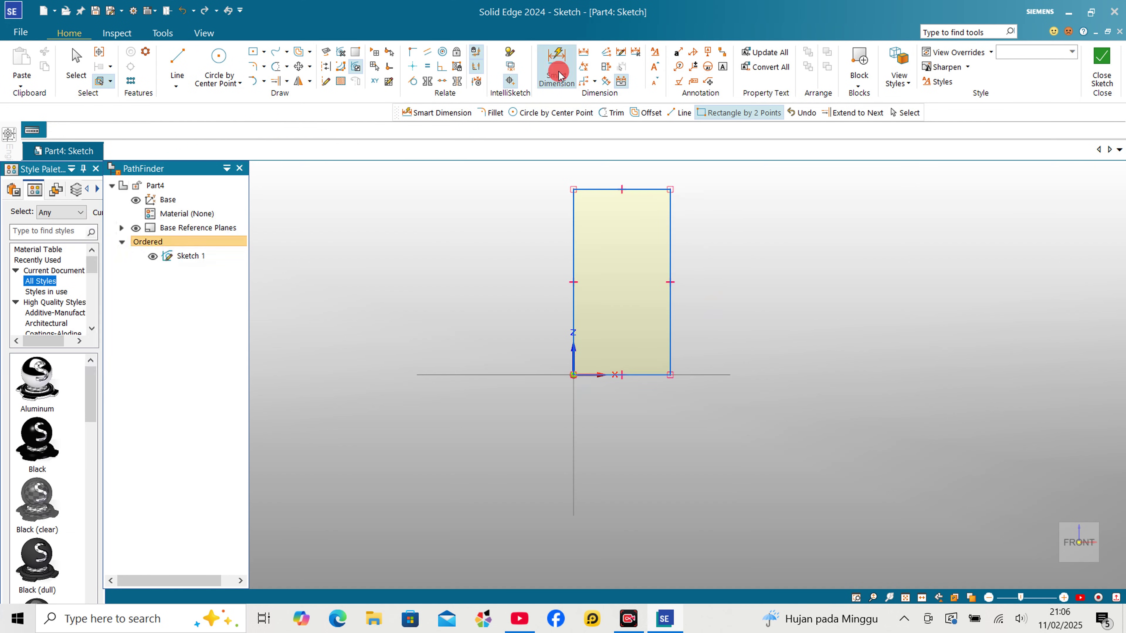
{"action": "left_click", "coordinate": [670, 277]}
{"action": "left_click", "coordinate": [708, 273]}
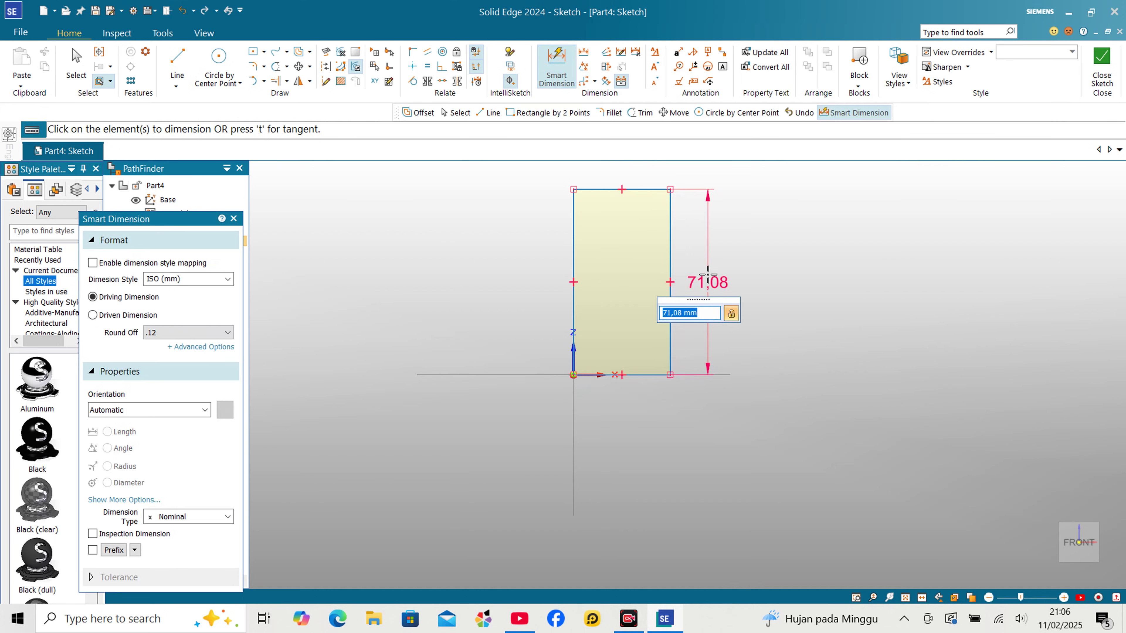
{"action": "type", "text": "520"}
{"action": "key", "text": "Return"}
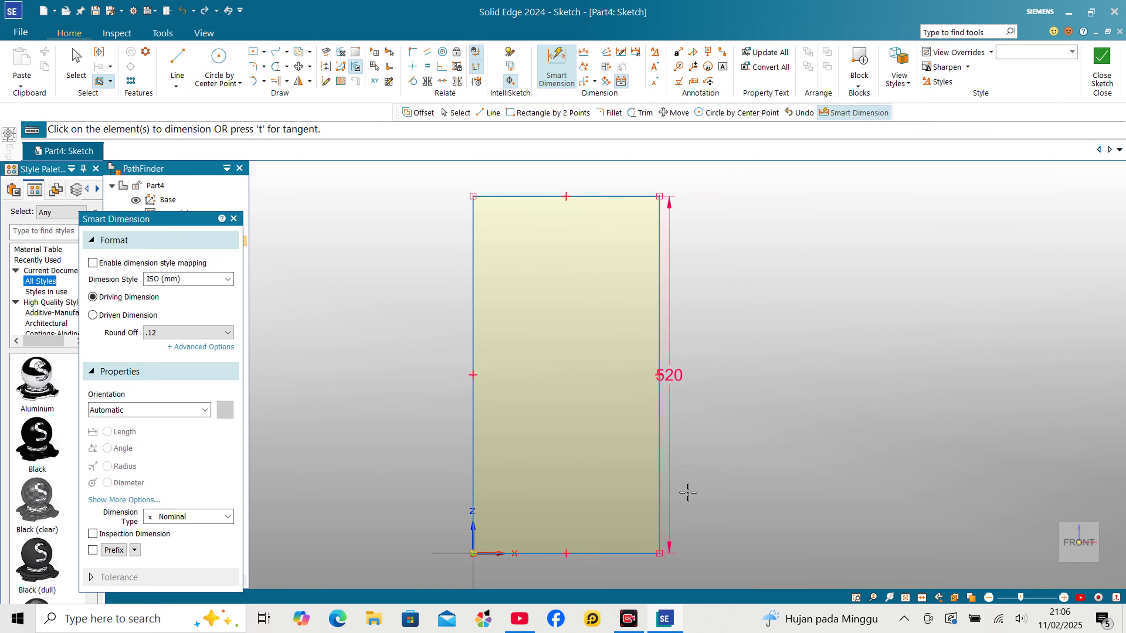
{"action": "left_click", "coordinate": [622, 553]}
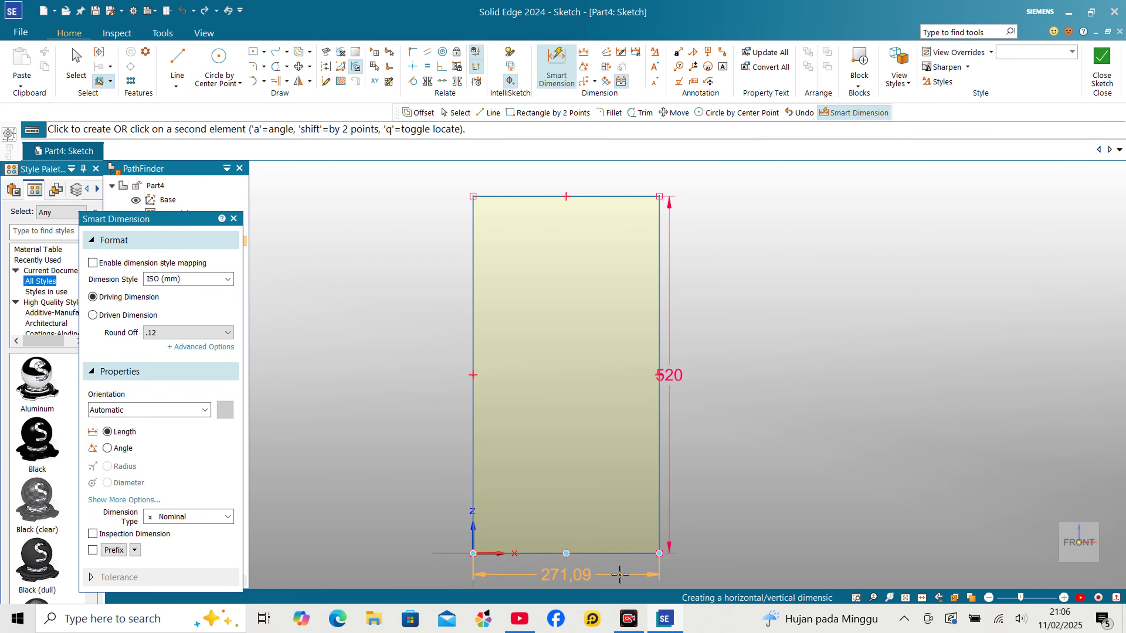
{"action": "left_click", "coordinate": [619, 574]}
{"action": "type", "text": "125"}
{"action": "key", "text": "Return"}
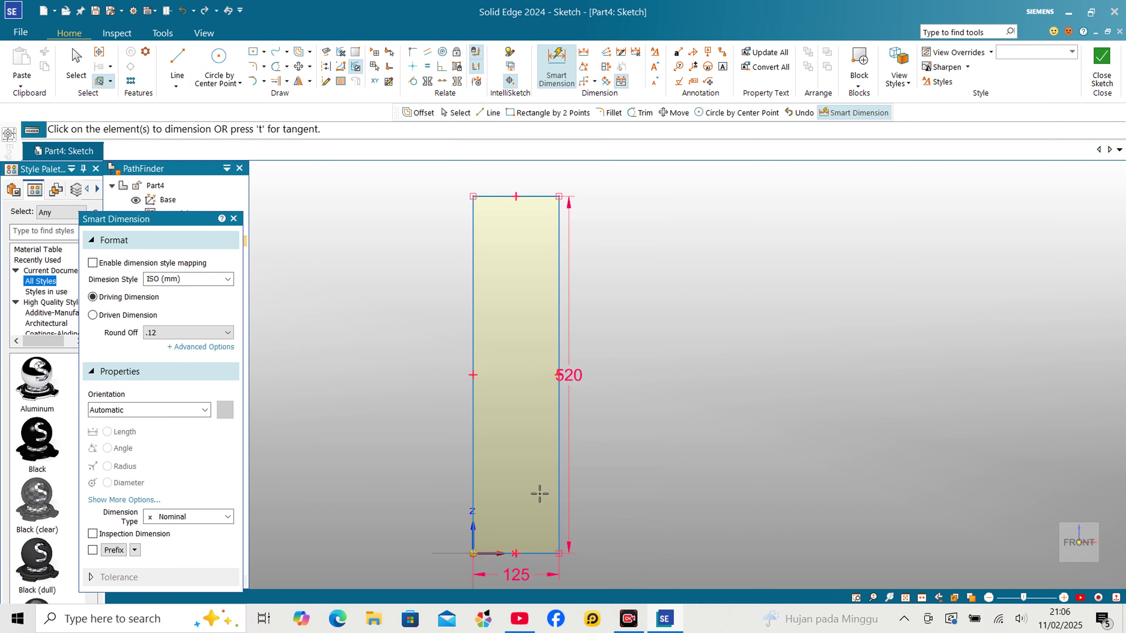
Offset the rectangle's bottom edge 400 mm upward inside the profile
{"action": "scroll", "coordinate": [380, 361], "scroll_direction": "down", "scroll_amount": 3}
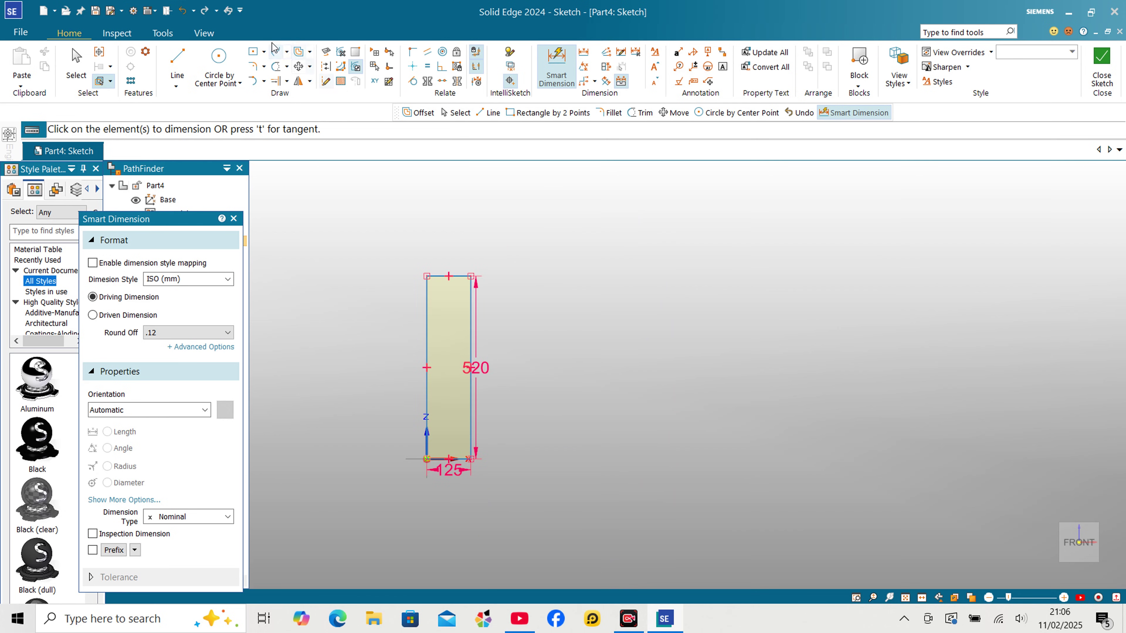
{"action": "left_click", "coordinate": [299, 52]}
{"action": "scroll", "coordinate": [386, 376], "scroll_direction": "up", "scroll_amount": 3}
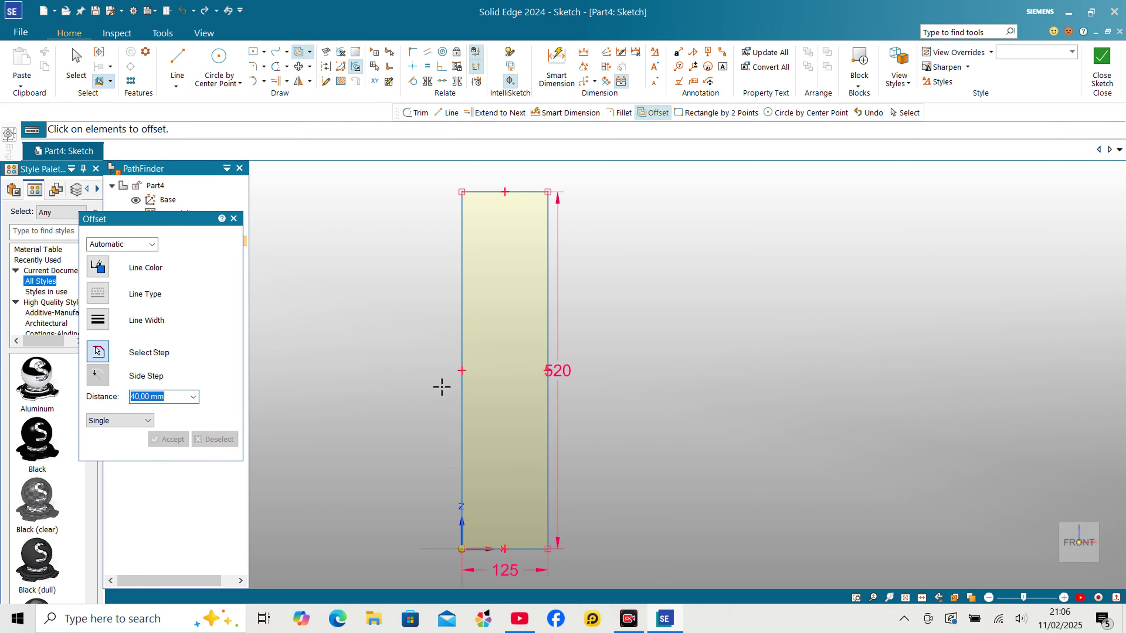
{"action": "type", "text": "4"}
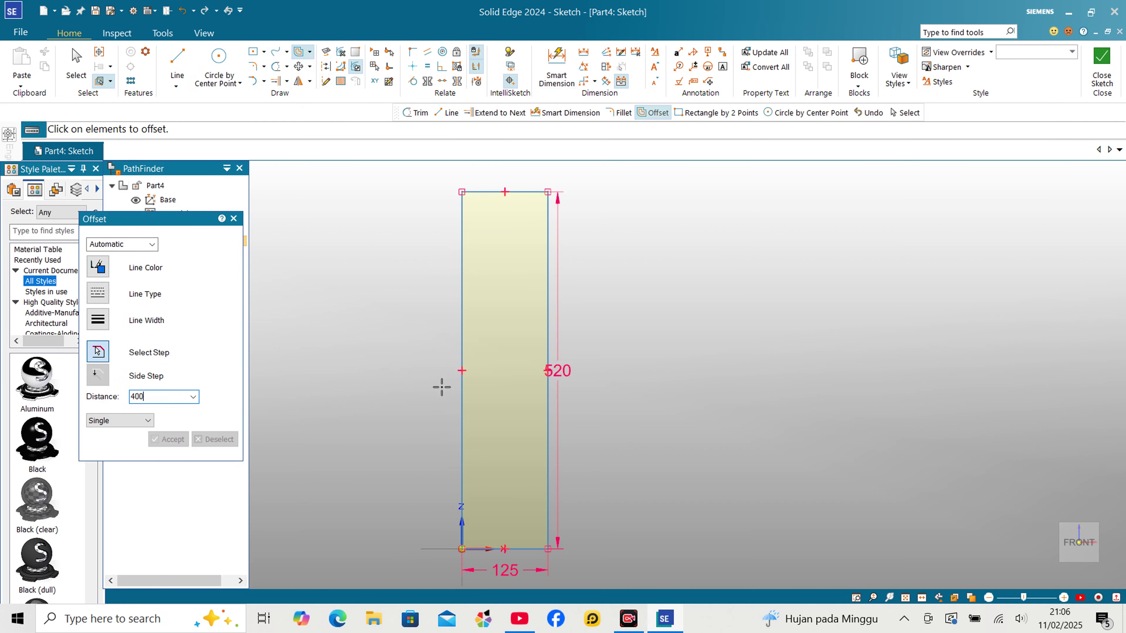
{"action": "type", "text": "00"}
{"action": "key", "text": "Return"}
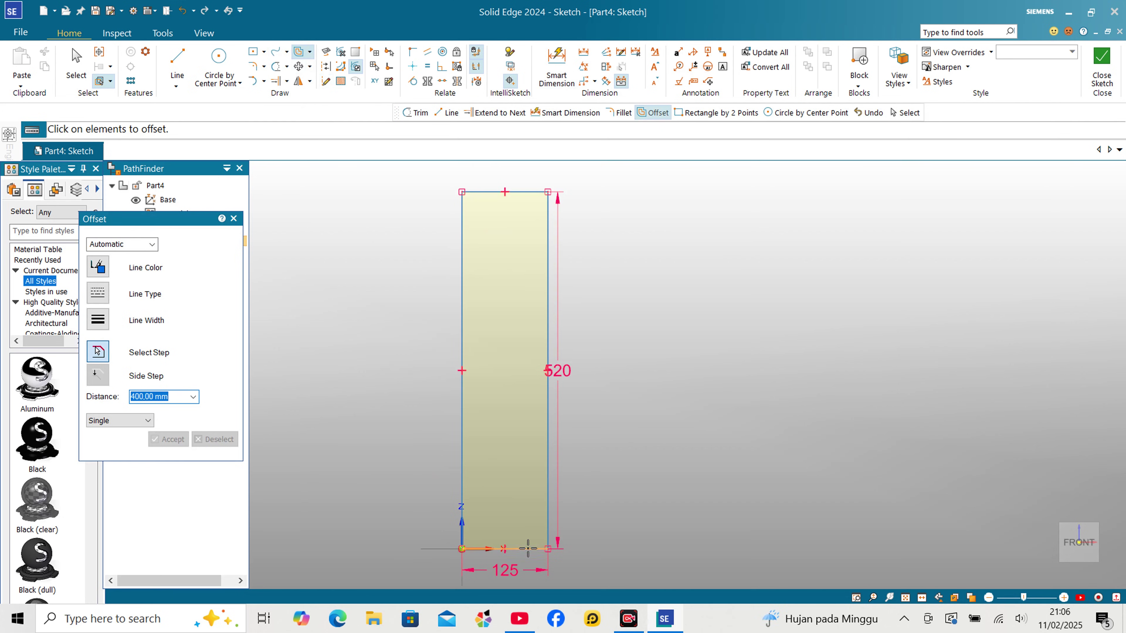
{"action": "left_click", "coordinate": [527, 533]}
{"action": "left_click", "coordinate": [525, 407]}
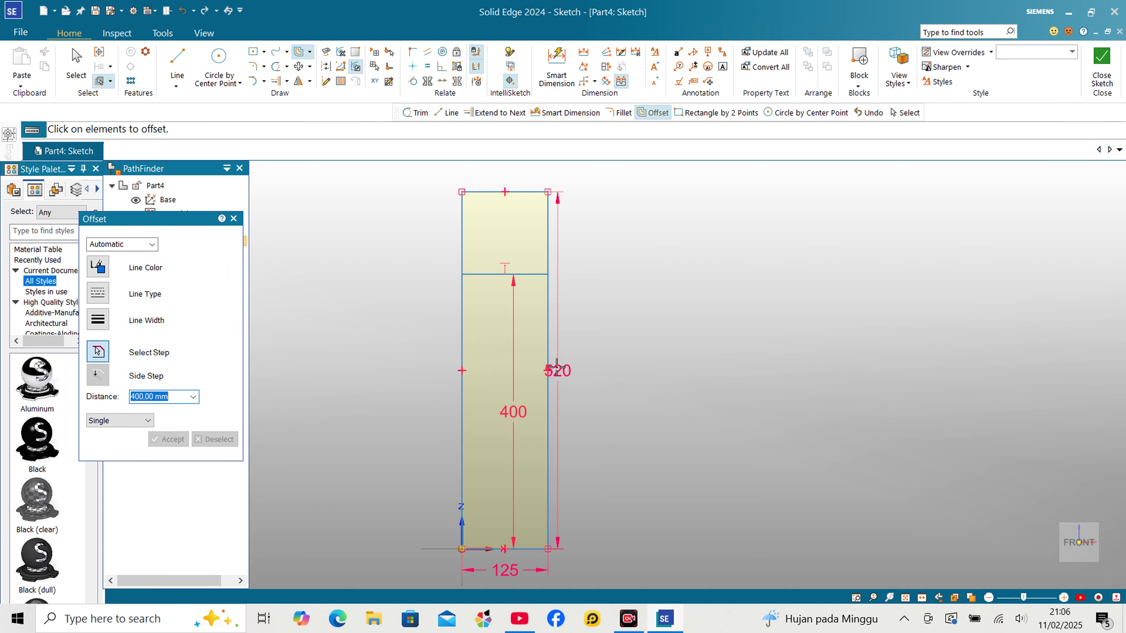
Offset the rectangle's right edge 10 mm inward
{"action": "type", "text": "10"}
{"action": "key", "text": "Return"}
{"action": "left_click", "coordinate": [543, 294]}
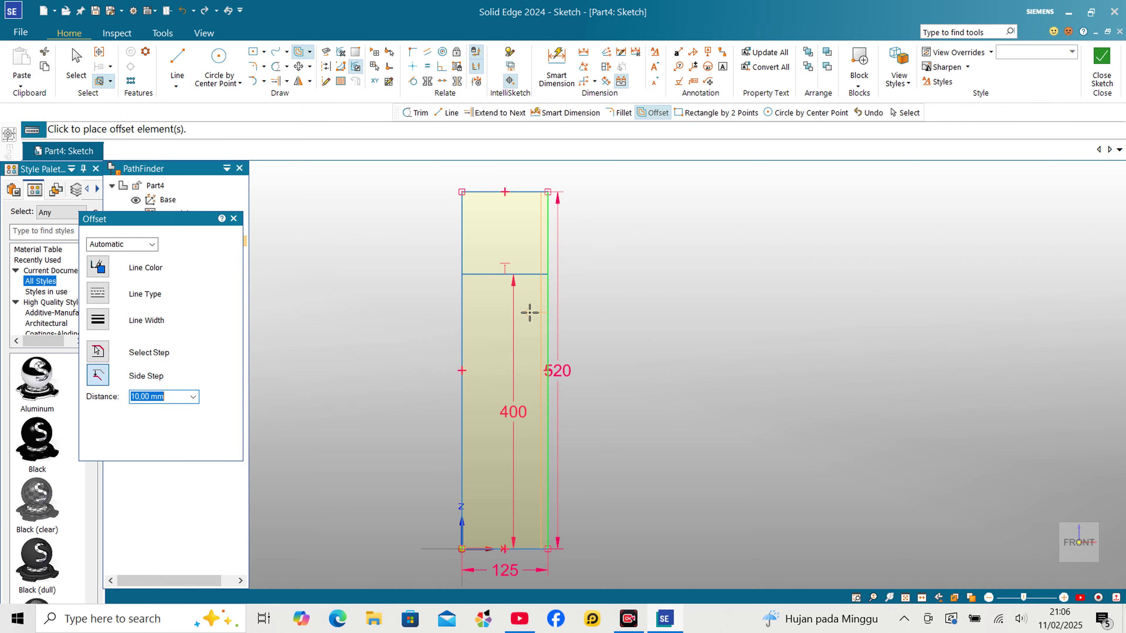
{"action": "left_click", "coordinate": [528, 314]}
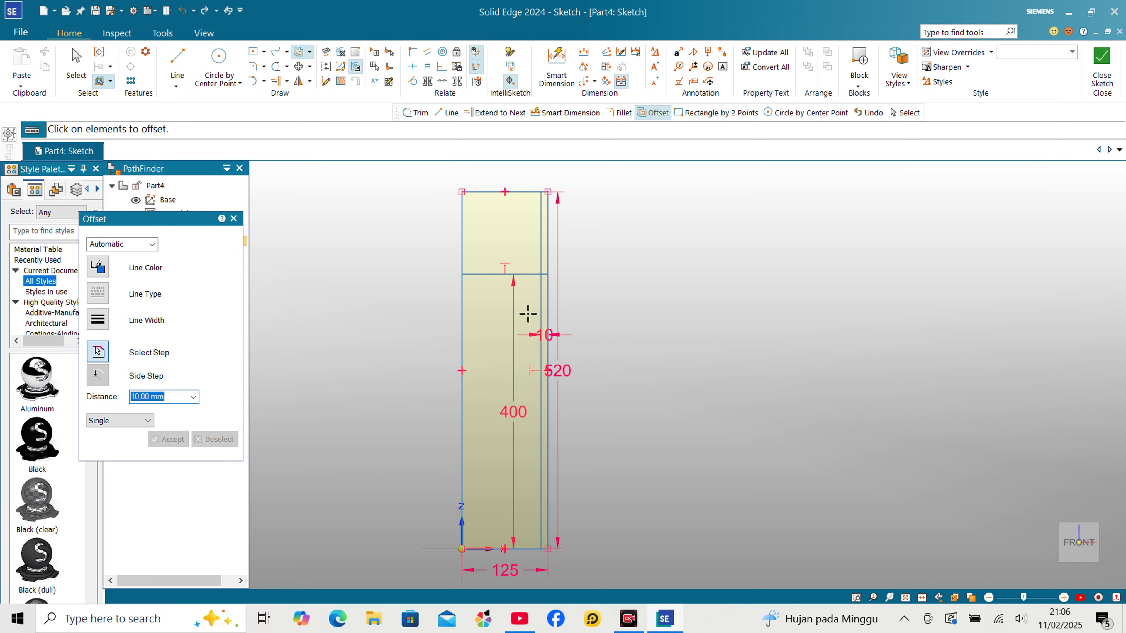
Offset the rectangle's left edge 27.5 mm inward
{"action": "type", "text": "27.5"}
{"action": "key", "text": "Return"}
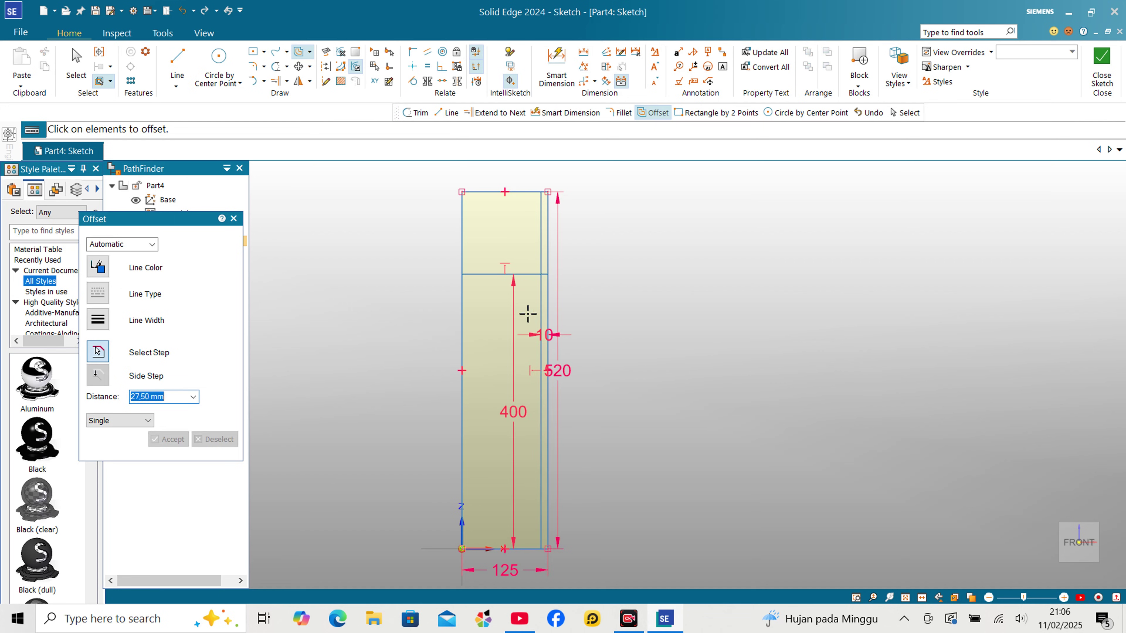
{"action": "left_click", "coordinate": [462, 237]}
{"action": "right_click", "coordinate": [486, 237]}
{"action": "left_click", "coordinate": [492, 238]}
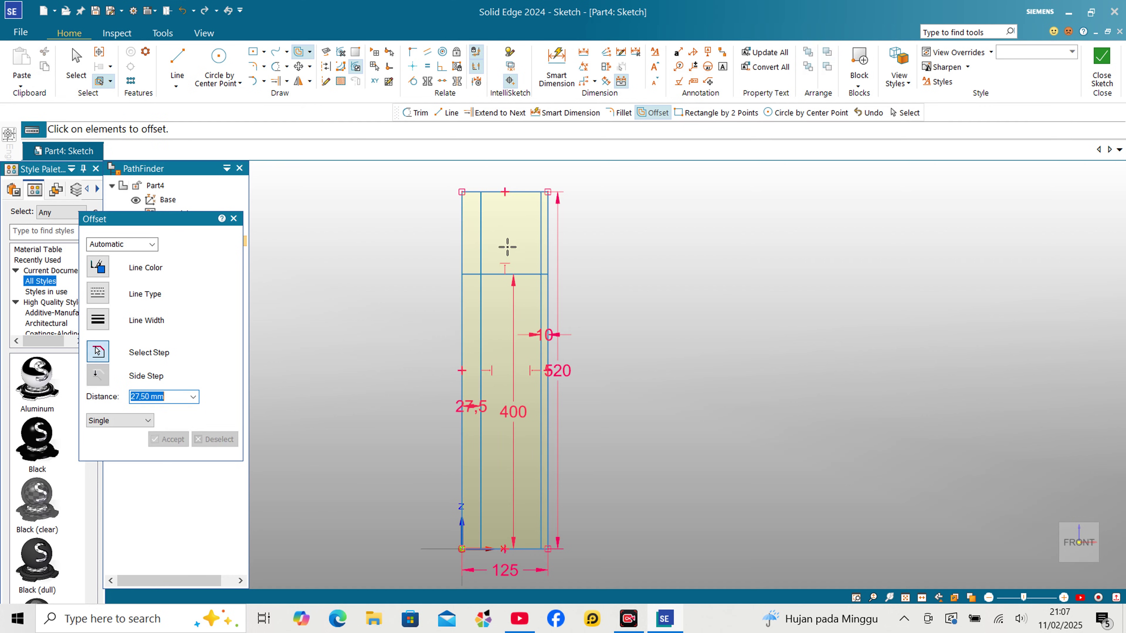
Trim the lines to a stepped outline with a narrow upper part, removing the bottom edge between the left line and the 10 mm strip
{"action": "left_click", "coordinate": [276, 66]}
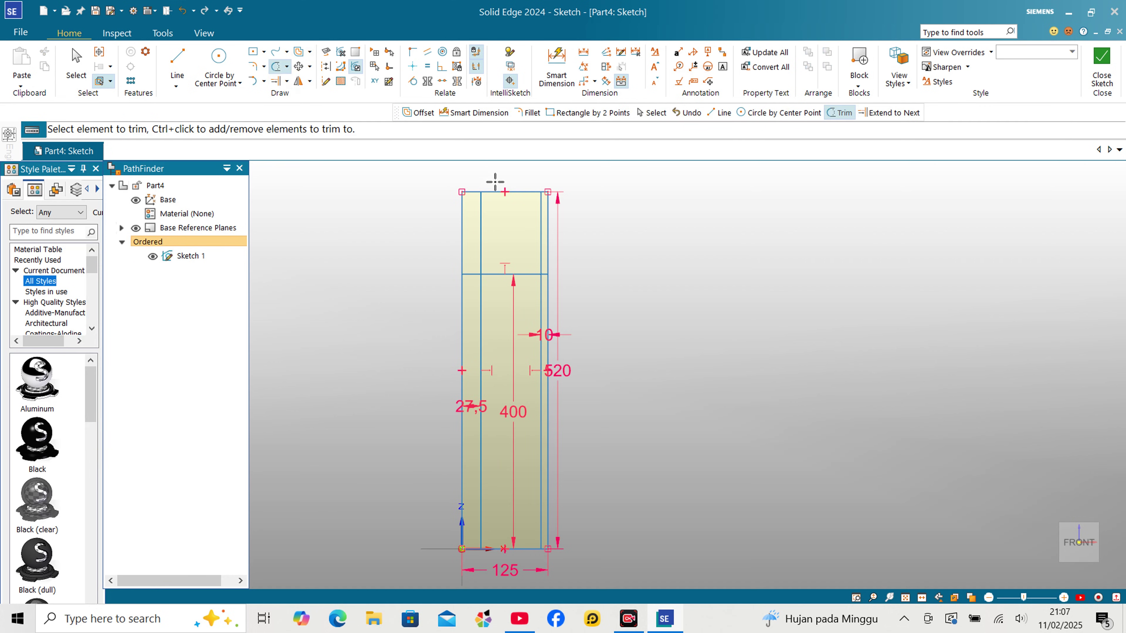
{"action": "left_click_drag", "start_coordinate": [495, 182], "coordinate": [590, 272]}
{"action": "scroll", "coordinate": [508, 334], "scroll_direction": "up", "scroll_amount": 3}
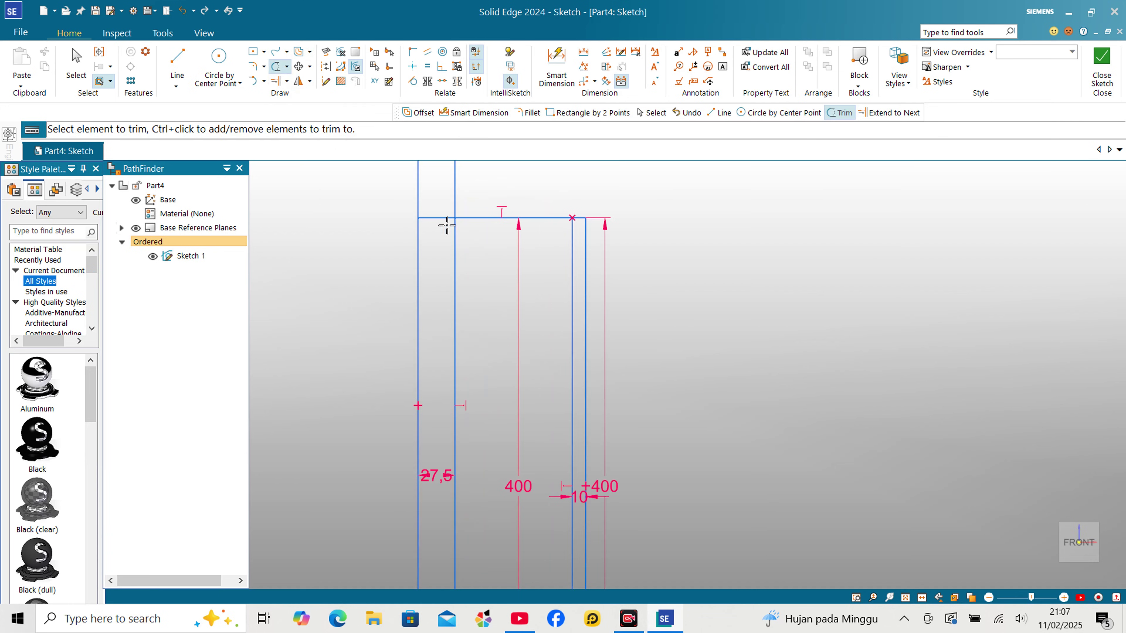
{"action": "mouse_move", "coordinate": [447, 226]}
{"action": "left_mouse_down"}
{"action": "mouse_move", "coordinate": [440, 208]}
{"action": "mouse_move", "coordinate": [460, 261]}
{"action": "mouse_move", "coordinate": [503, 302]}
{"action": "left_mouse_up"}
{"action": "scroll", "coordinate": [504, 284], "scroll_direction": "down", "scroll_amount": 3}
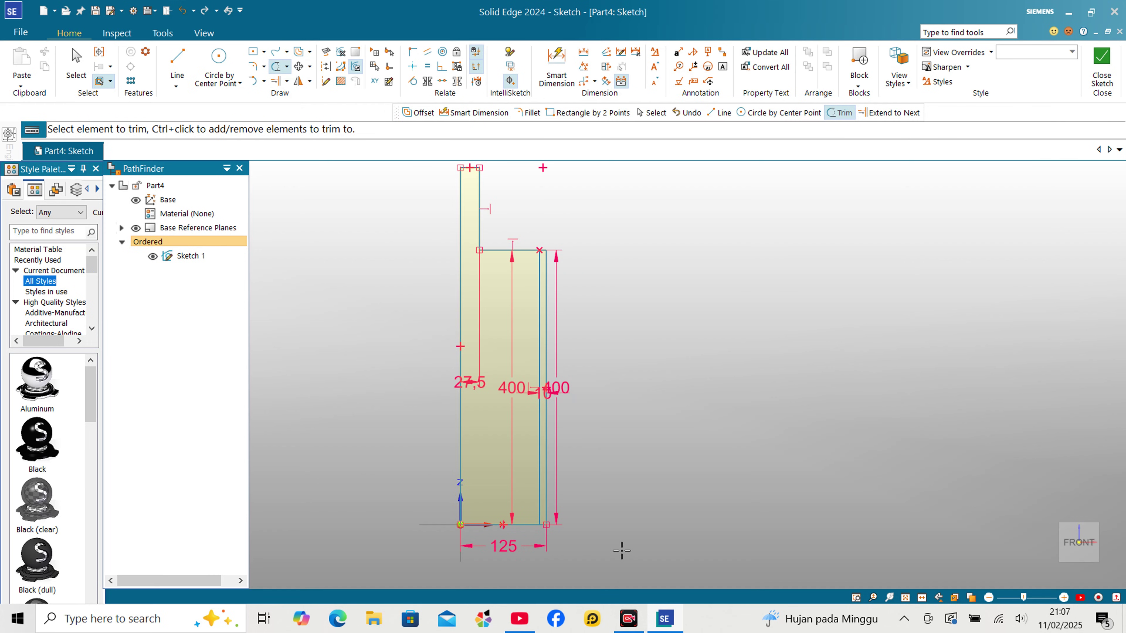
{"action": "left_click", "coordinate": [523, 526]}
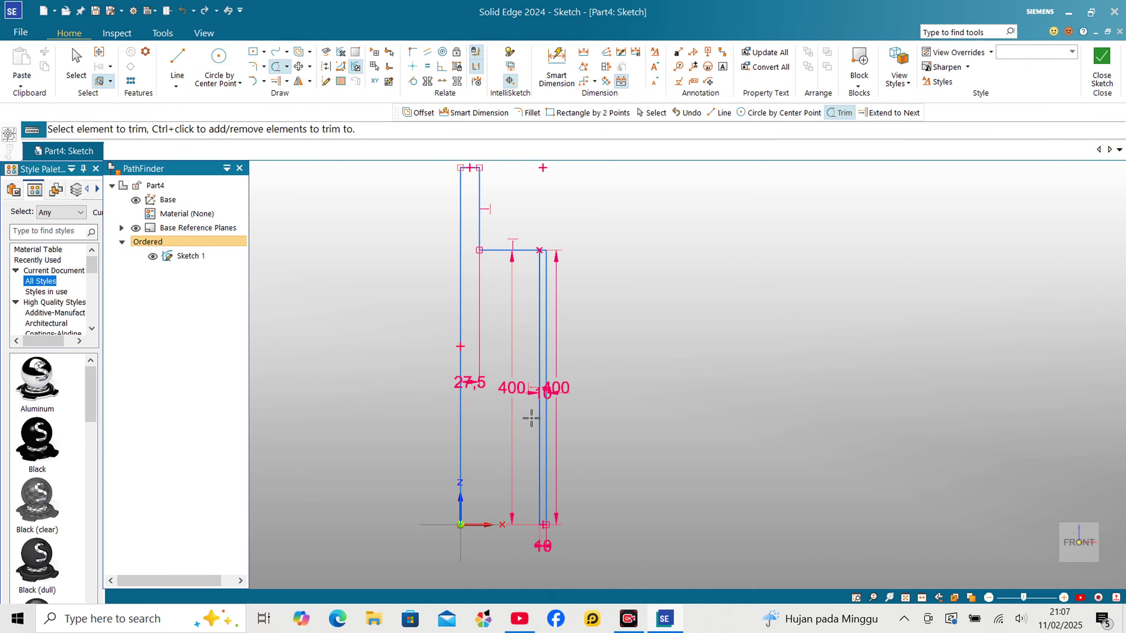
{"action": "left_click", "coordinate": [460, 337], "text": "ctrl"}
Offset the horizontal shoulder line at 400 mm height downward by 20 mm
{"action": "left_click", "coordinate": [298, 53]}
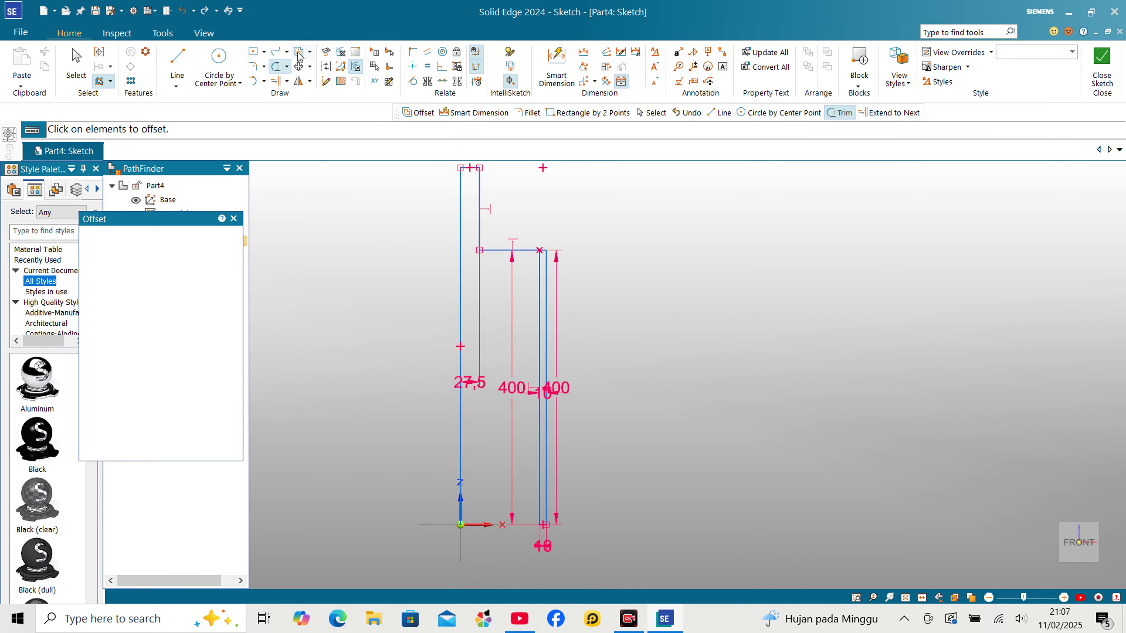
{"action": "scroll", "coordinate": [487, 547], "scroll_direction": "up", "scroll_amount": 2}
{"action": "scroll", "coordinate": [515, 558], "scroll_direction": "down", "scroll_amount": 2}
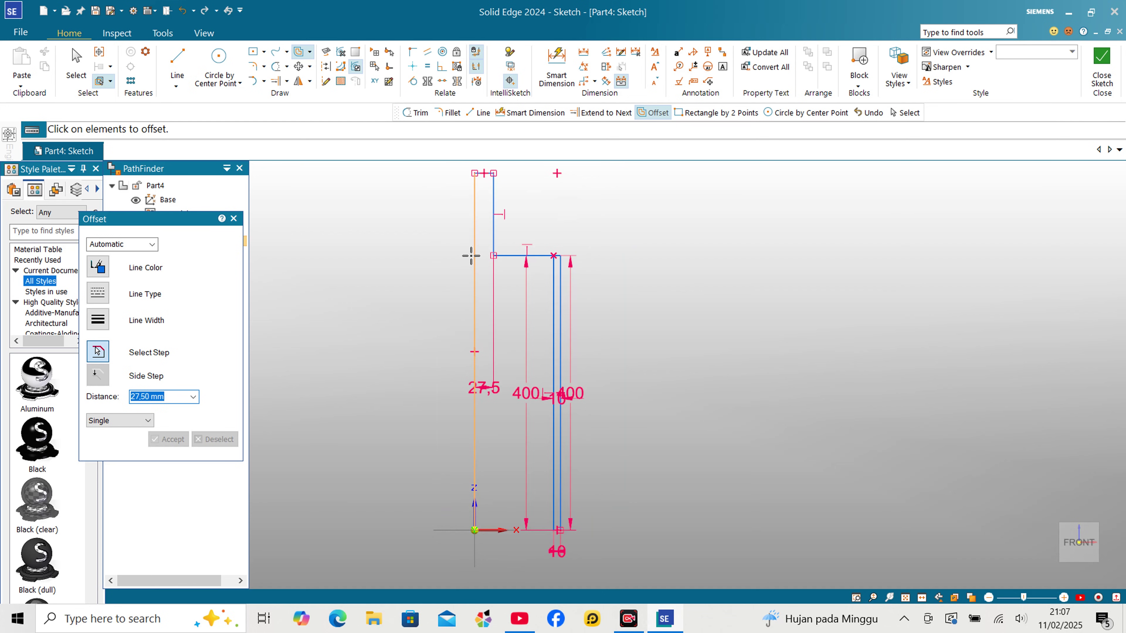
{"action": "type", "text": "20"}
{"action": "key", "text": "Return"}
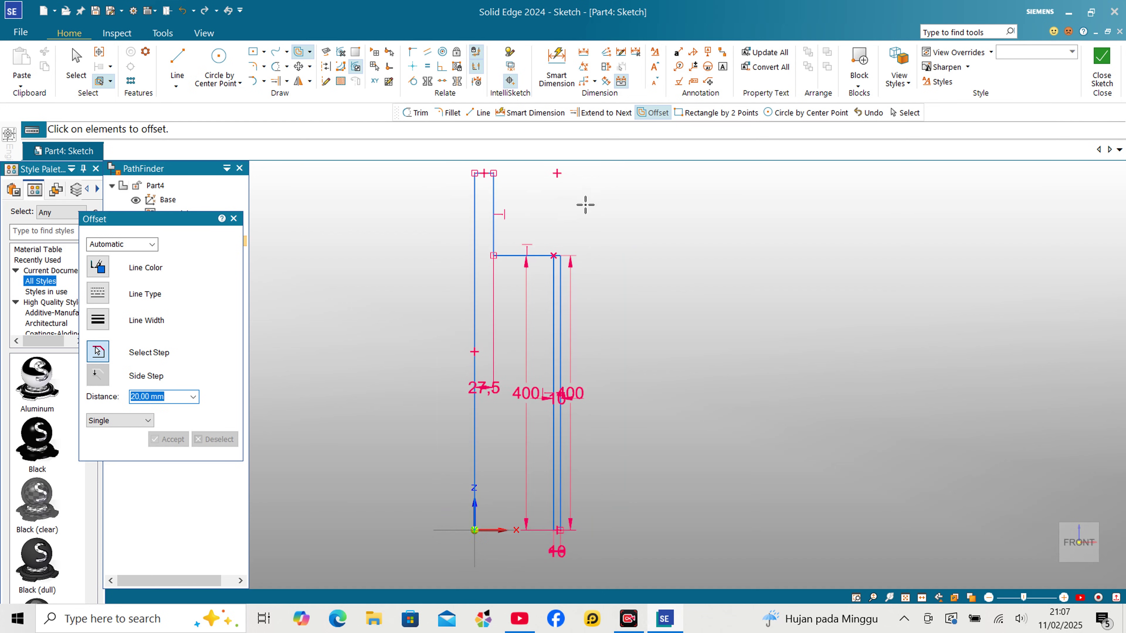
{"action": "left_click", "coordinate": [538, 253]}
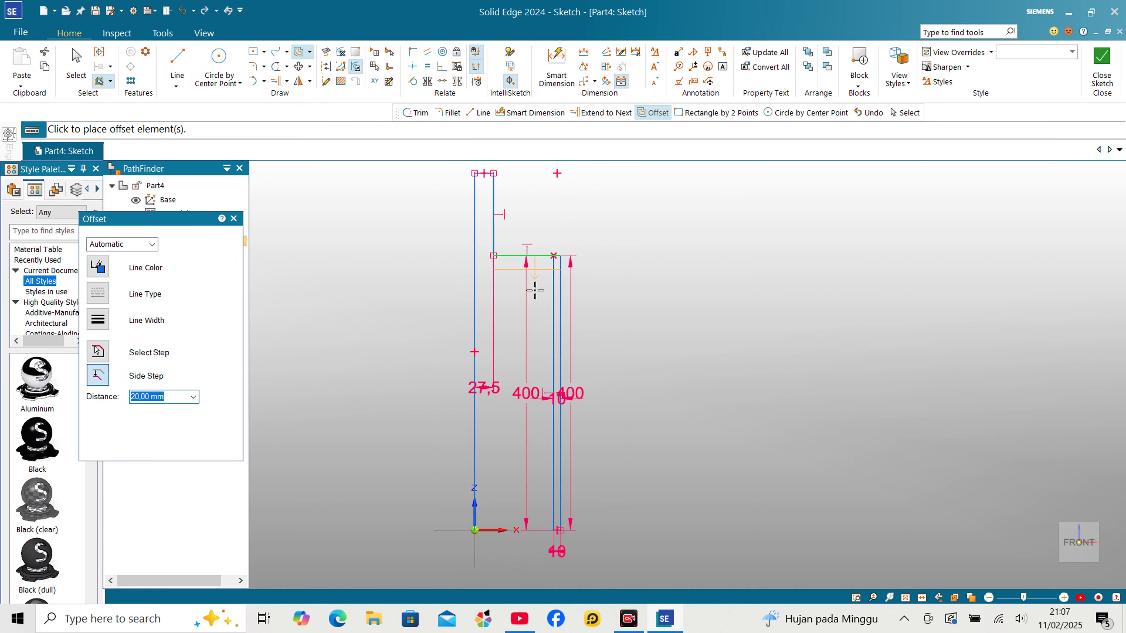
{"action": "left_click", "coordinate": [535, 291]}
Offset the new horizontal line below the shoulder downward by 100 mm
{"action": "type", "text": "100"}
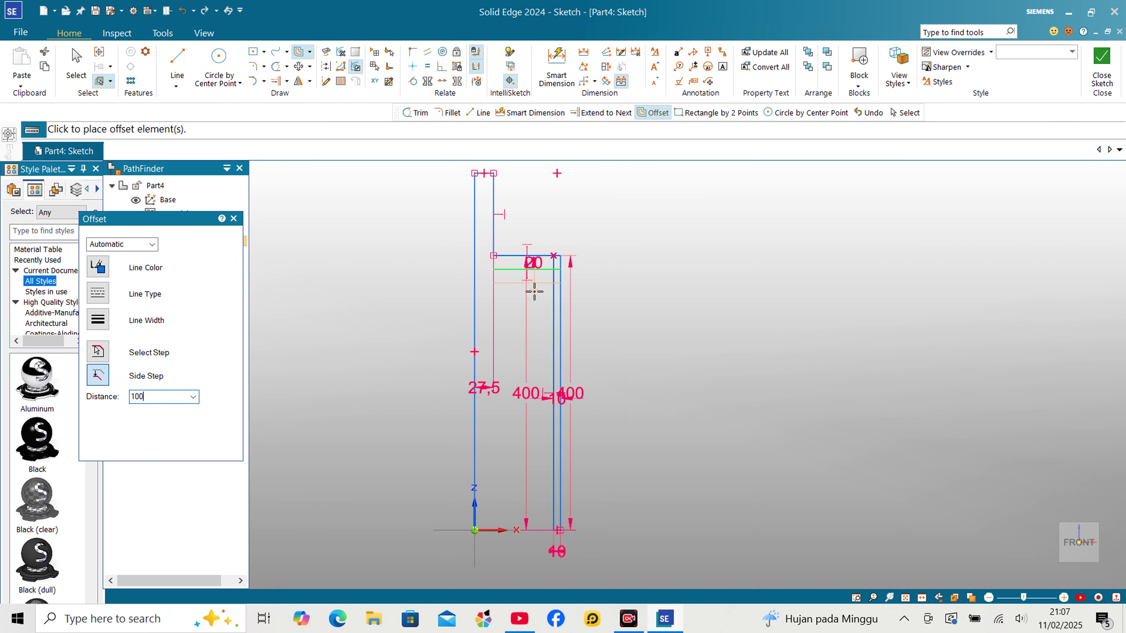
{"action": "key", "text": "Return"}
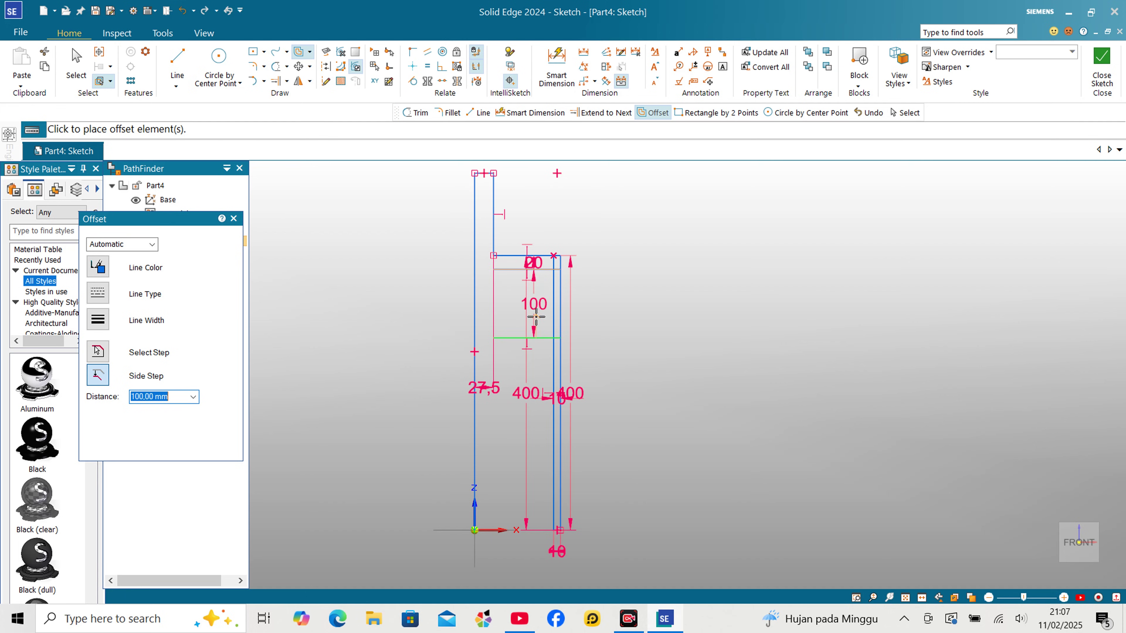
{"action": "scroll", "coordinate": [519, 266], "scroll_direction": "up", "scroll_amount": 4}
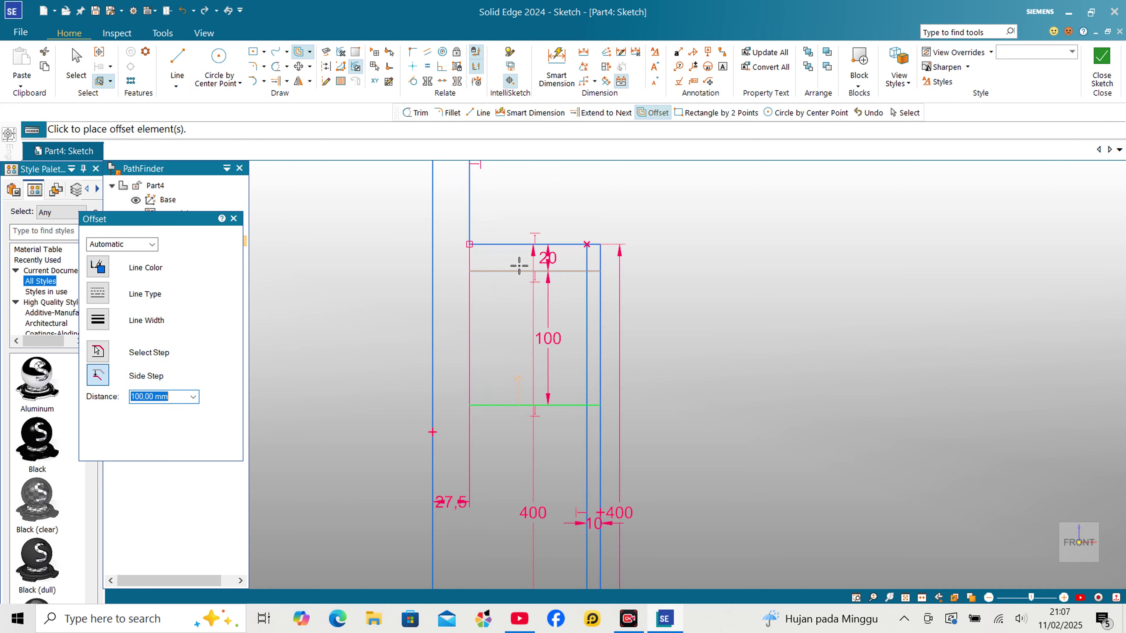
Change the 20 mm dimension below the shoulder to 50 mm
{"action": "left_click", "coordinate": [556, 66]}
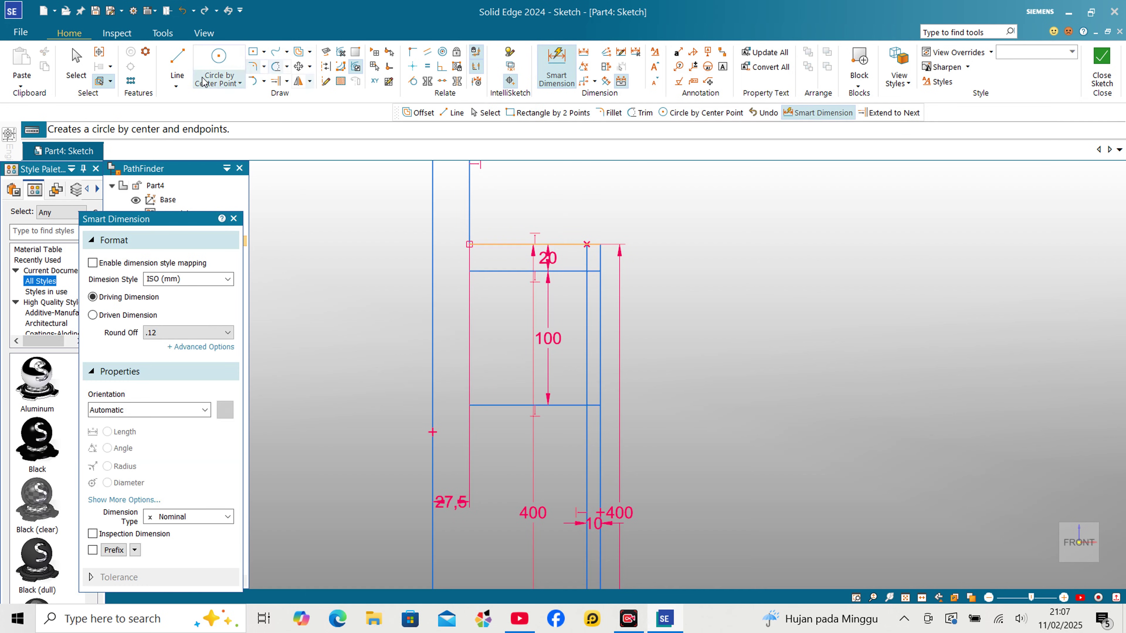
{"action": "left_click", "coordinate": [76, 67]}
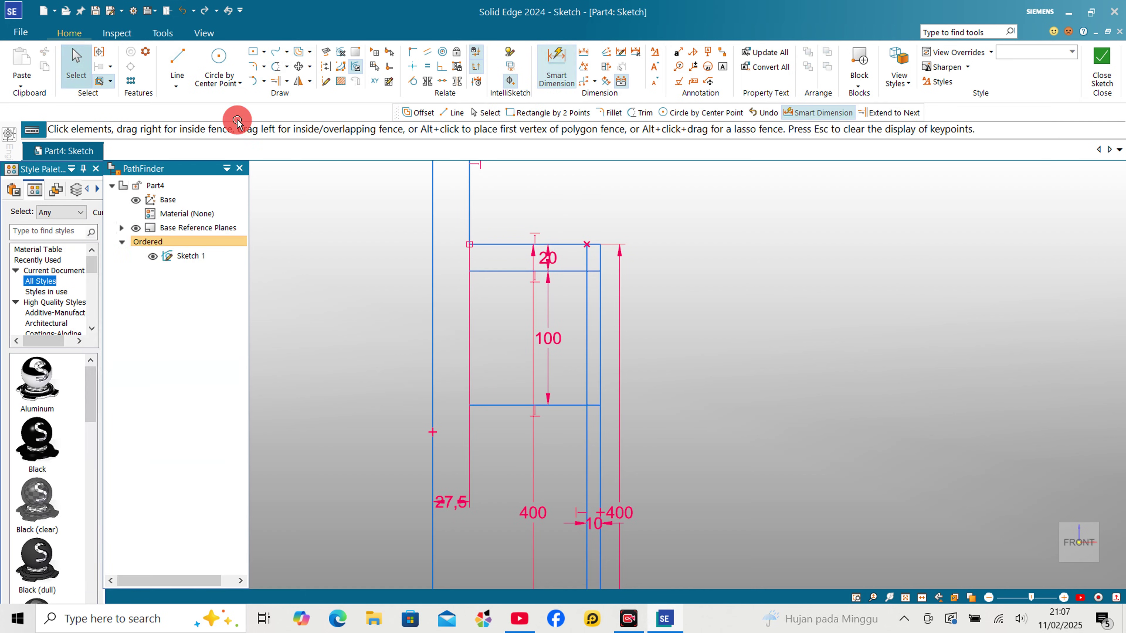
{"action": "left_click", "coordinate": [549, 258]}
{"action": "type", "text": "50"}
{"action": "key", "text": "Return"}
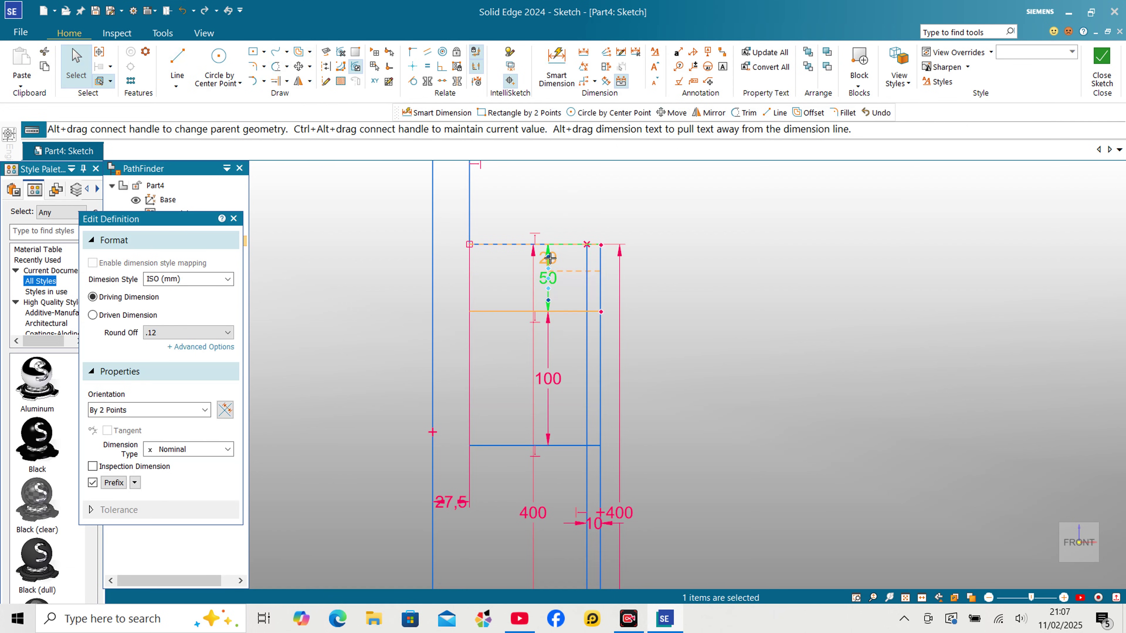
{"action": "scroll", "coordinate": [563, 260], "scroll_direction": "down", "scroll_amount": 2}
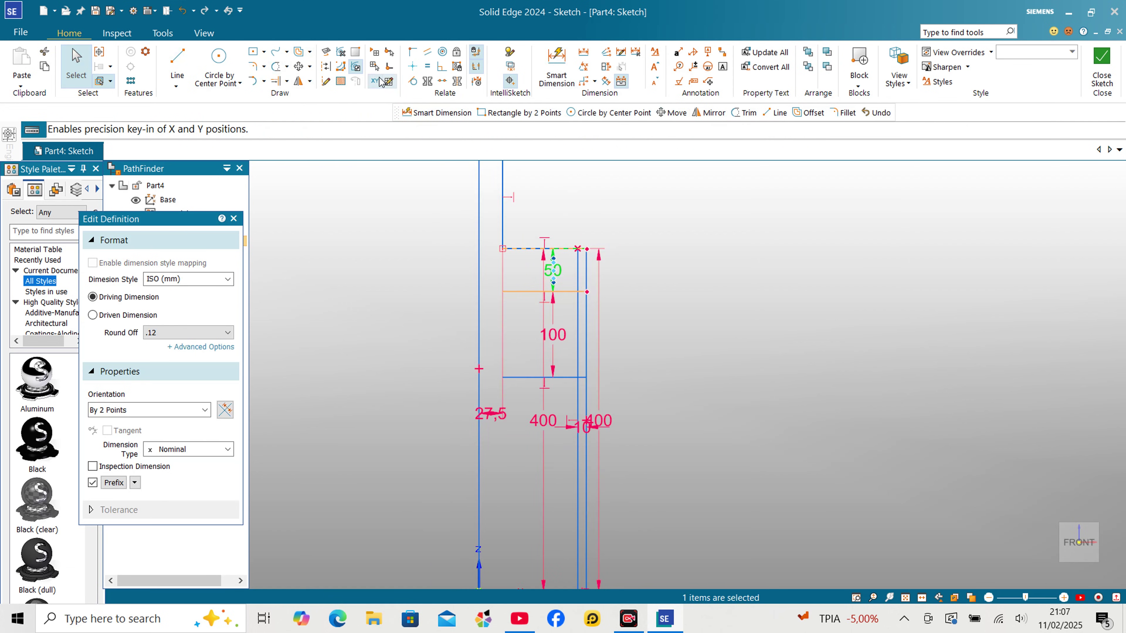
Offset the lowest horizontal line below the shoulder downward by 30 mm
{"action": "left_click", "coordinate": [299, 52]}
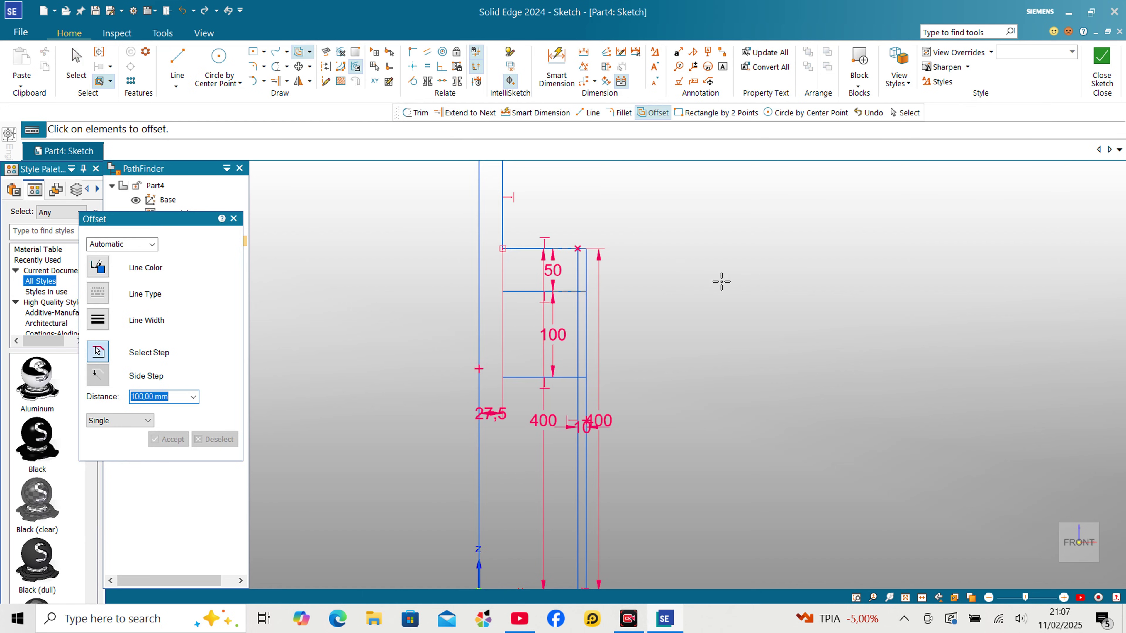
{"action": "type", "text": "30"}
{"action": "key", "text": "Return"}
{"action": "left_click", "coordinate": [558, 377]}
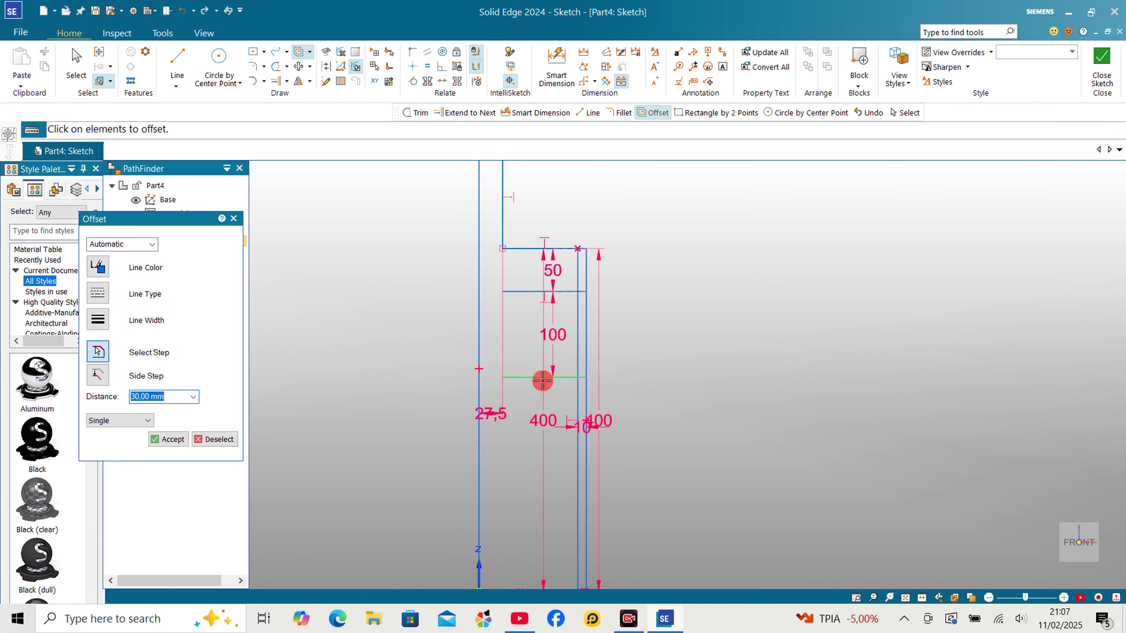
{"action": "scroll", "coordinate": [551, 406], "scroll_direction": "down", "scroll_amount": 5}
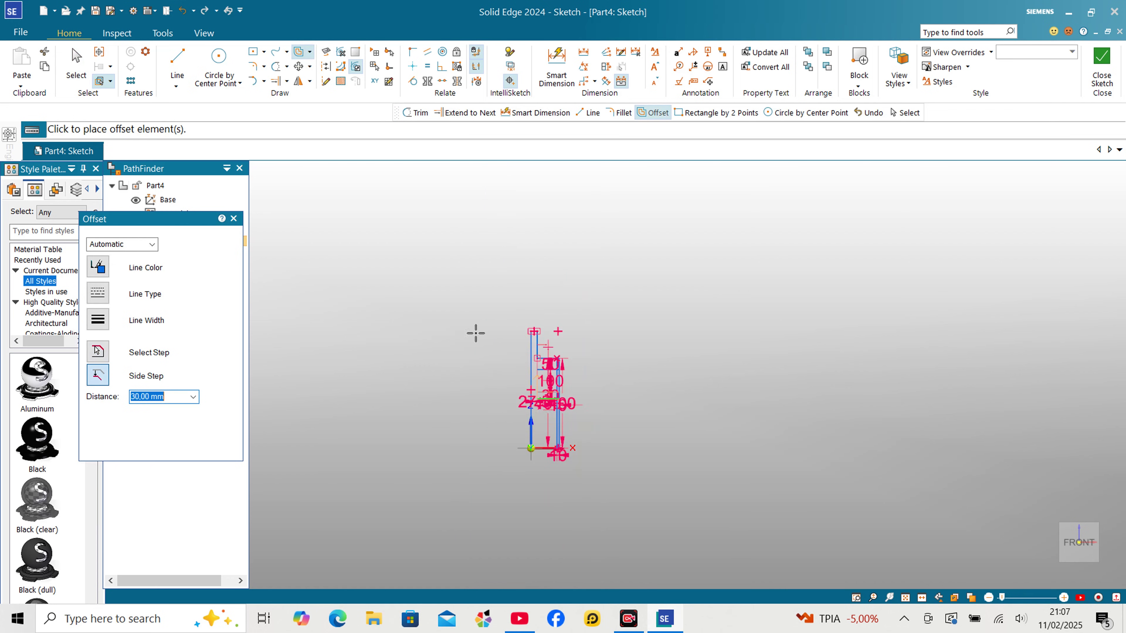
Draw a horizontal bottom line from the origin to the lower end of the vertical strip to close the profile
{"action": "left_click", "coordinate": [177, 62]}
{"action": "scroll", "coordinate": [552, 452], "scroll_direction": "up", "scroll_amount": 5}
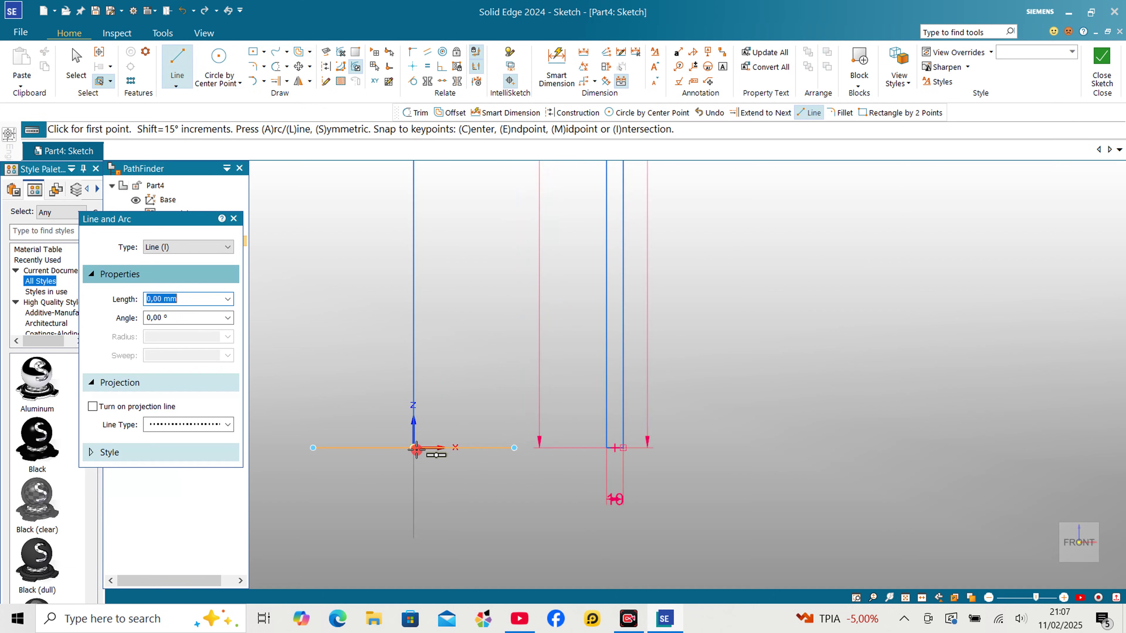
{"action": "left_click", "coordinate": [415, 448]}
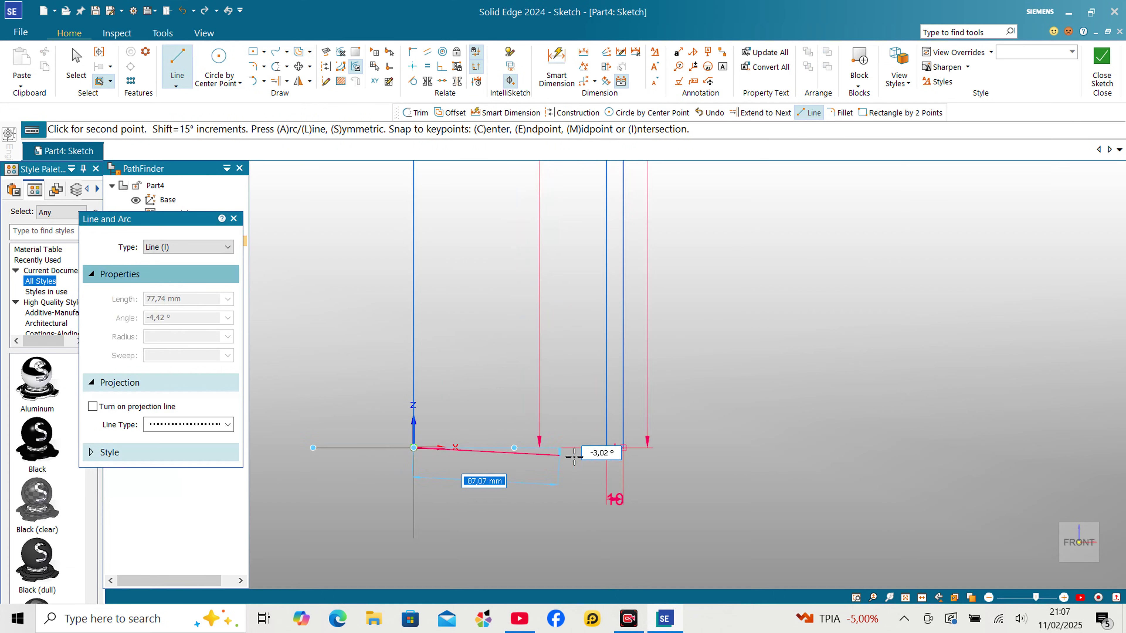
{"action": "left_click", "coordinate": [634, 468]}
{"action": "key", "text": "Escape"}
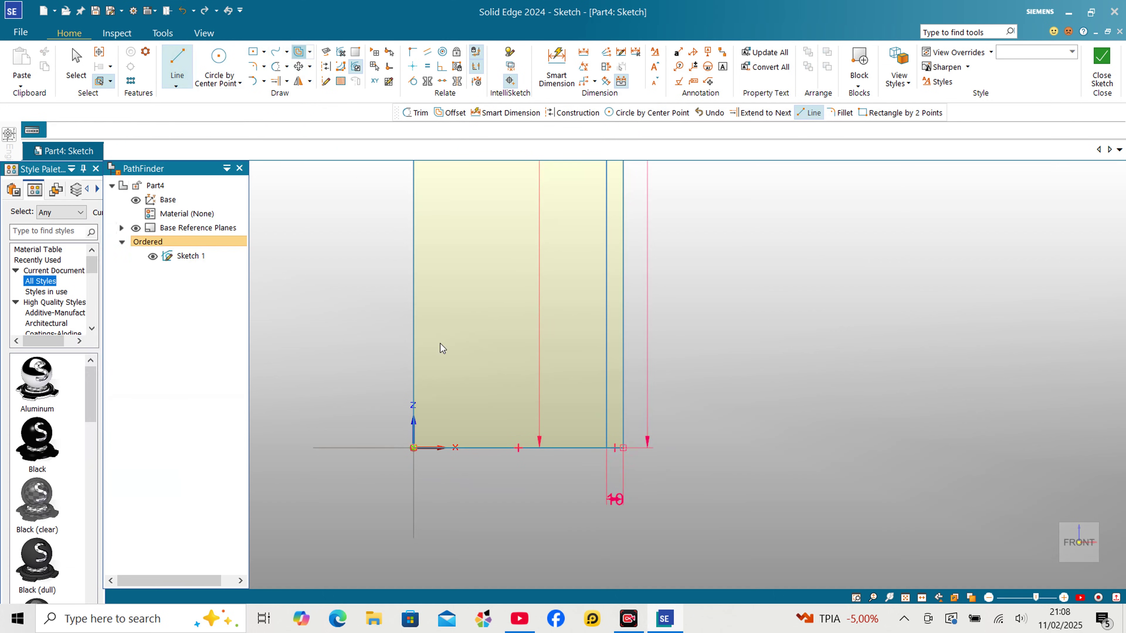
Offset the profile's bottom line upward by 50 mm
{"action": "key", "text": "o"}
{"action": "scroll", "coordinate": [478, 415], "scroll_direction": "down", "scroll_amount": 5}
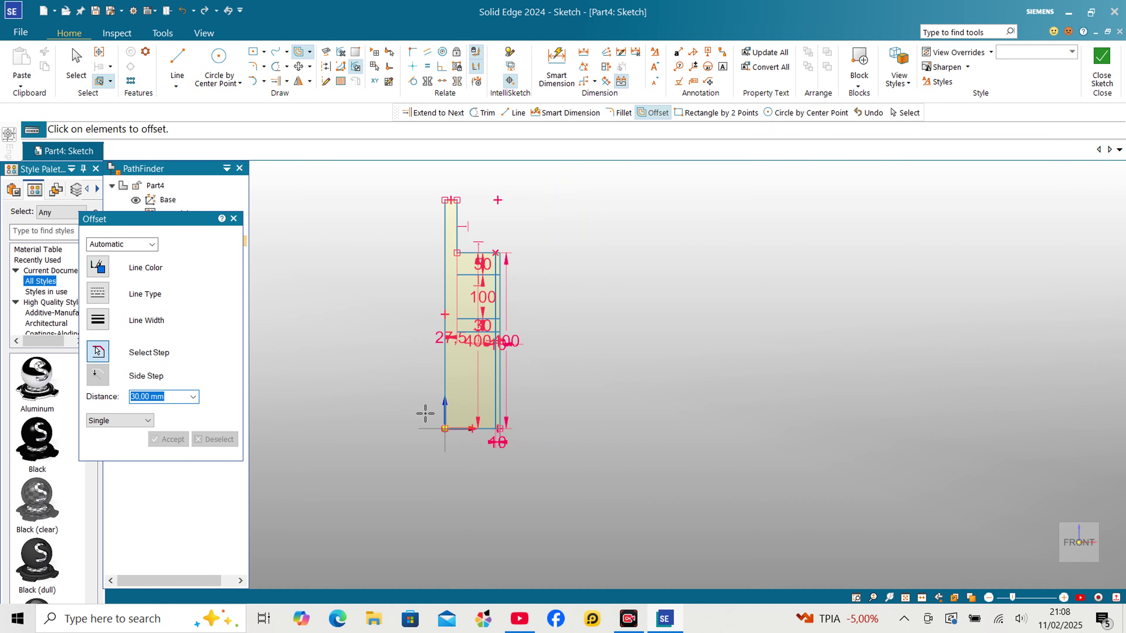
{"action": "type", "text": "50"}
{"action": "key", "text": "Return"}
{"action": "scroll", "coordinate": [528, 415], "scroll_direction": "up", "scroll_amount": 4}
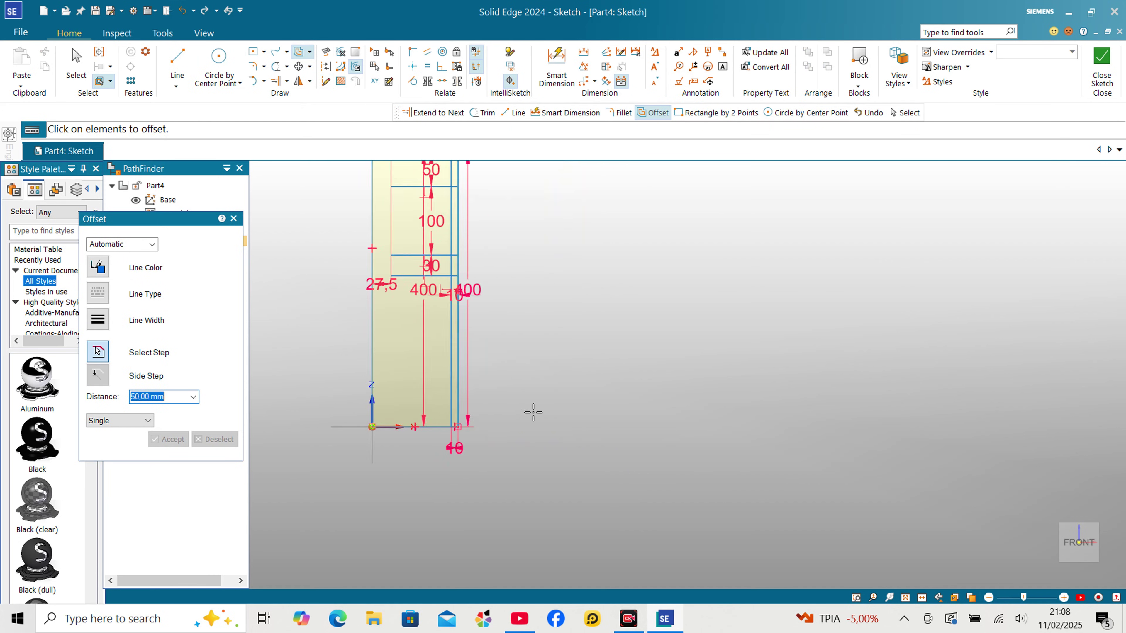
{"action": "left_click", "coordinate": [433, 432]}
{"action": "right_click", "coordinate": [431, 413]}
{"action": "left_click", "coordinate": [433, 373]}
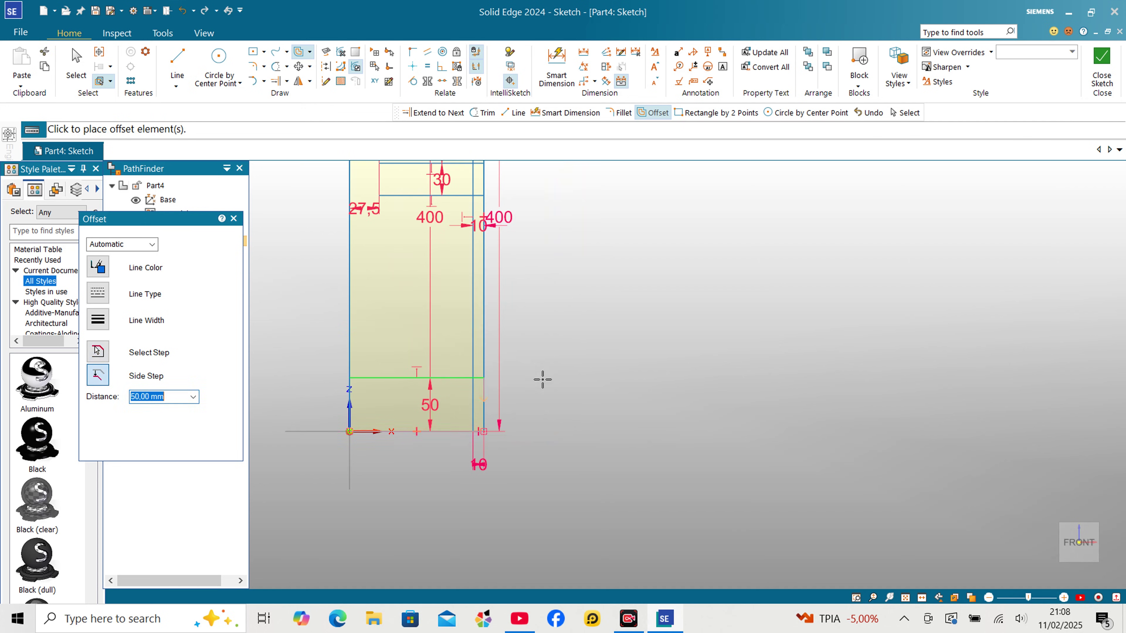
Trim the inner strip line below the 50 mm base line, the leftover bottom segment, and the base line inside the profile
{"action": "left_click", "coordinate": [276, 67]}
{"action": "scroll", "coordinate": [470, 401], "scroll_direction": "up", "scroll_amount": 5}
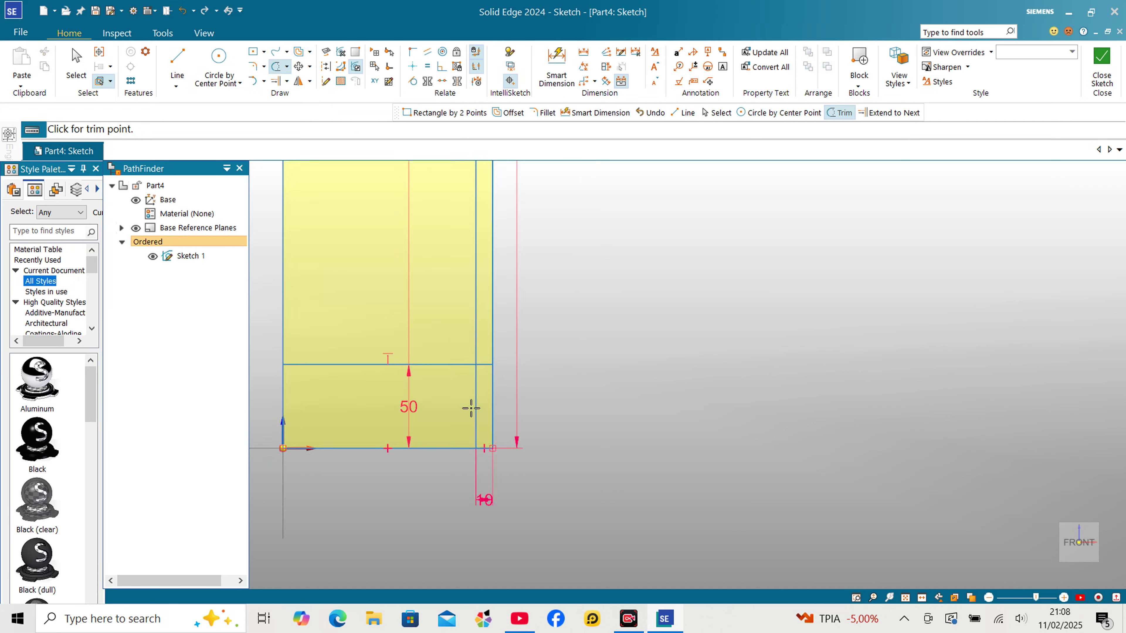
{"action": "mouse_move", "coordinate": [480, 395]}
{"action": "left_mouse_down"}
{"action": "mouse_move", "coordinate": [485, 382]}
{"action": "mouse_move", "coordinate": [478, 391]}
{"action": "left_mouse_up"}
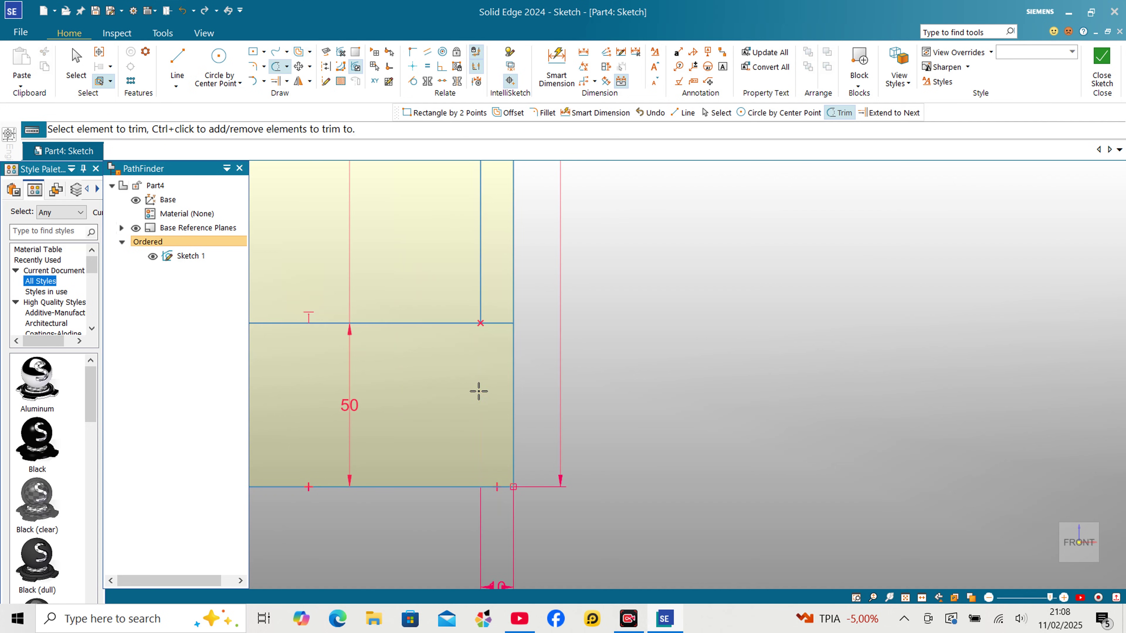
{"action": "left_click_drag", "start_coordinate": [498, 494], "coordinate": [499, 488]}
{"action": "scroll", "coordinate": [618, 541], "scroll_direction": "down", "scroll_amount": 2}
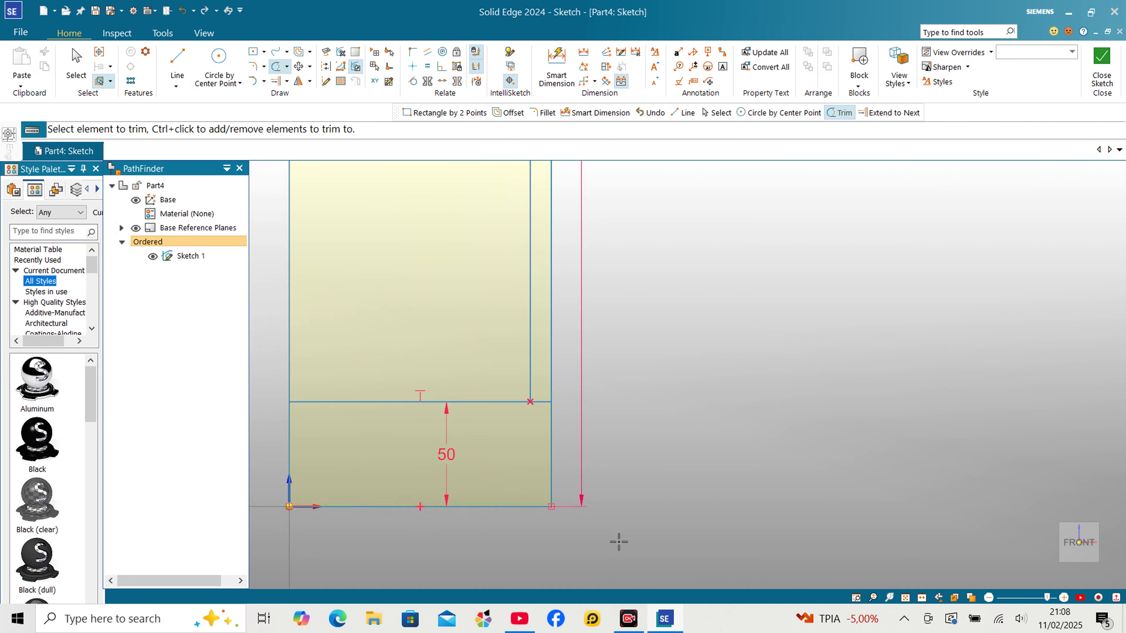
{"action": "scroll", "coordinate": [574, 405], "scroll_direction": "up", "scroll_amount": 1}
{"action": "left_click", "coordinate": [508, 496]}
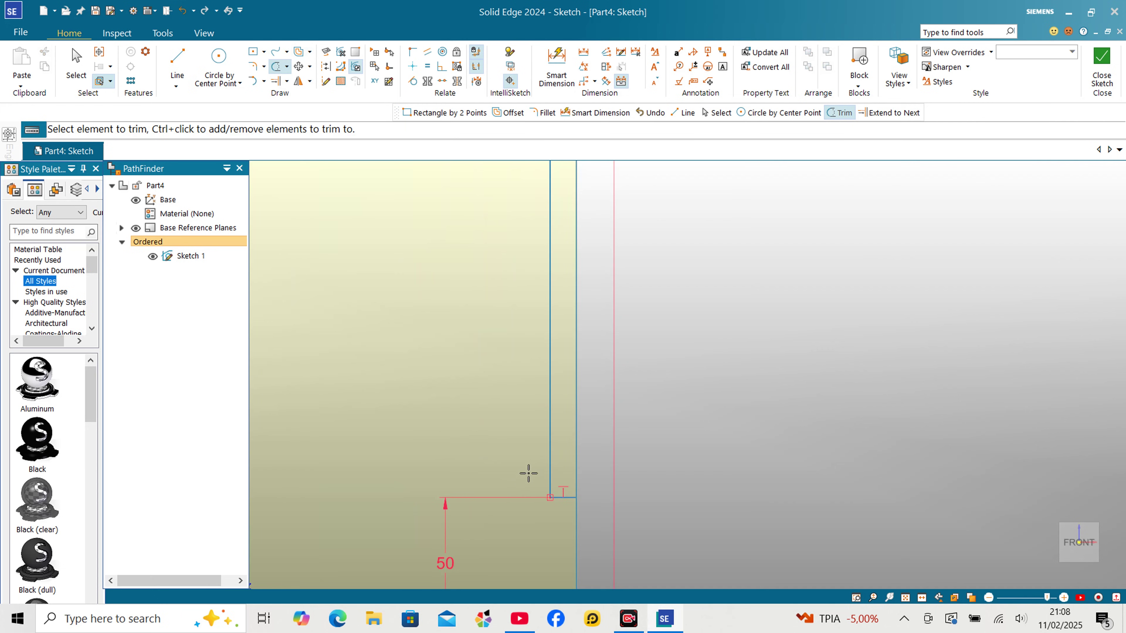
Trim the outer vertical line below the 30 mm band and the band's horizontal lines inside the profile, undoing the last trim
{"action": "mouse_move", "coordinate": [566, 429]}
{"action": "left_mouse_down"}
{"action": "mouse_move", "coordinate": [583, 372]}
{"action": "mouse_move", "coordinate": [638, 410]}
{"action": "mouse_move", "coordinate": [674, 329]}
{"action": "left_mouse_up"}
{"action": "scroll", "coordinate": [674, 526], "scroll_direction": "down", "scroll_amount": 2}
{"action": "scroll", "coordinate": [663, 378], "scroll_direction": "up", "scroll_amount": 2}
{"action": "scroll", "coordinate": [593, 386], "scroll_direction": "up", "scroll_amount": 2}
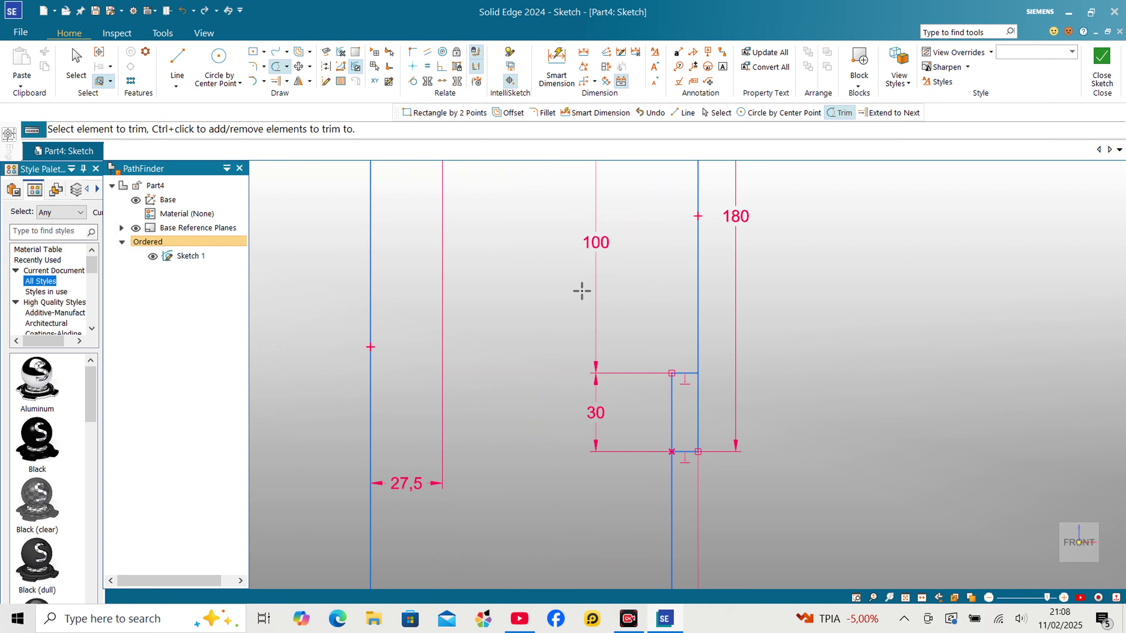
{"action": "key", "text": "ctrl+z"}
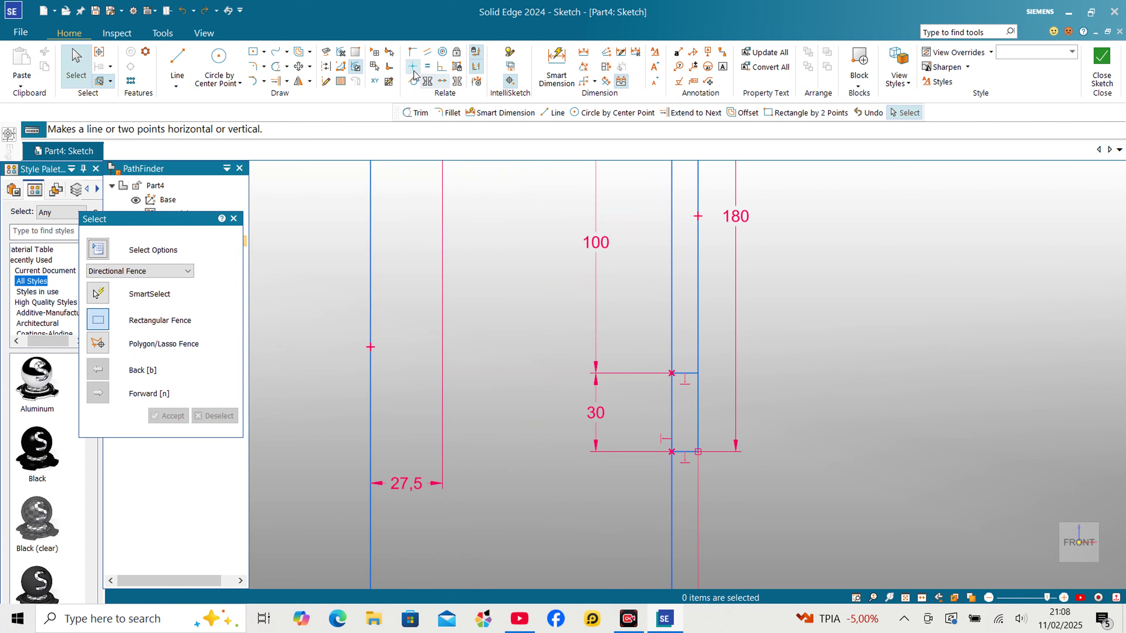
Trim the outer line along the 100 mm section, the inner line within the 30 and 50 mm bands, and the inside line below the shoulder
{"action": "left_click", "coordinate": [276, 67]}
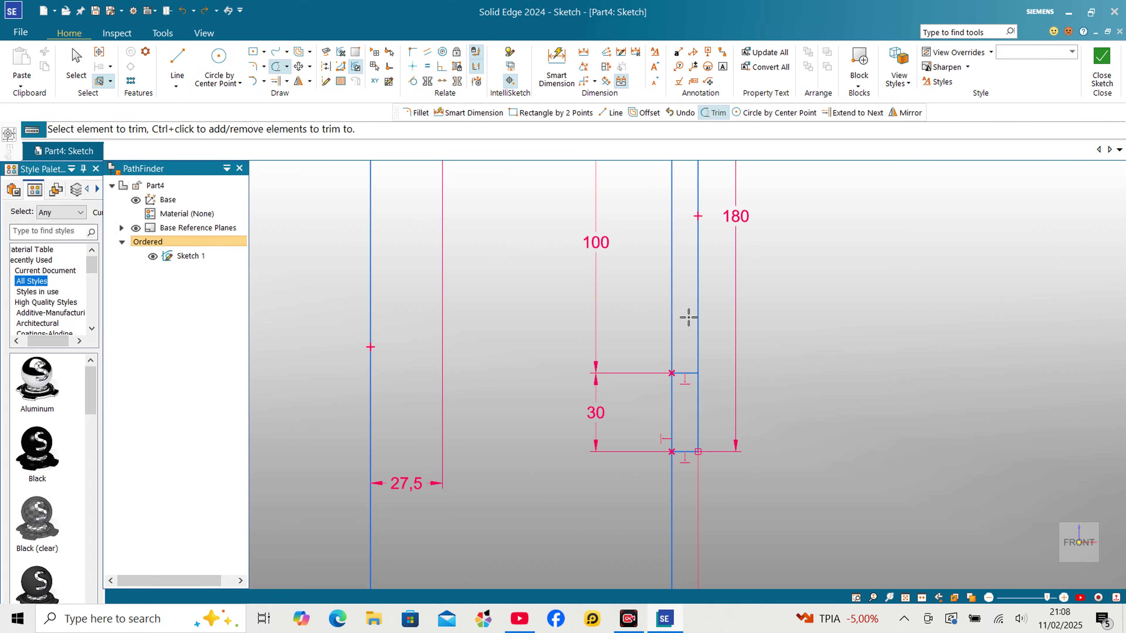
{"action": "left_click", "coordinate": [698, 306]}
{"action": "mouse_move", "coordinate": [662, 404]}
{"action": "left_mouse_down"}
{"action": "mouse_move", "coordinate": [671, 395]}
{"action": "mouse_move", "coordinate": [660, 381]}
{"action": "left_mouse_up"}
{"action": "scroll", "coordinate": [810, 443], "scroll_direction": "down", "scroll_amount": 3}
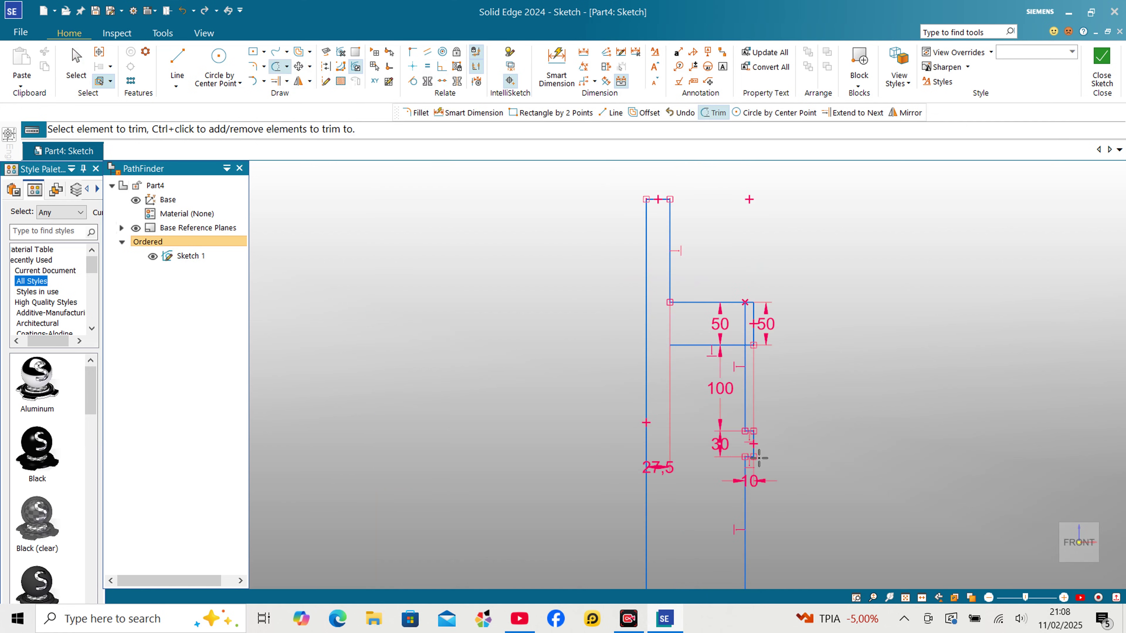
{"action": "left_click", "coordinate": [748, 320]}
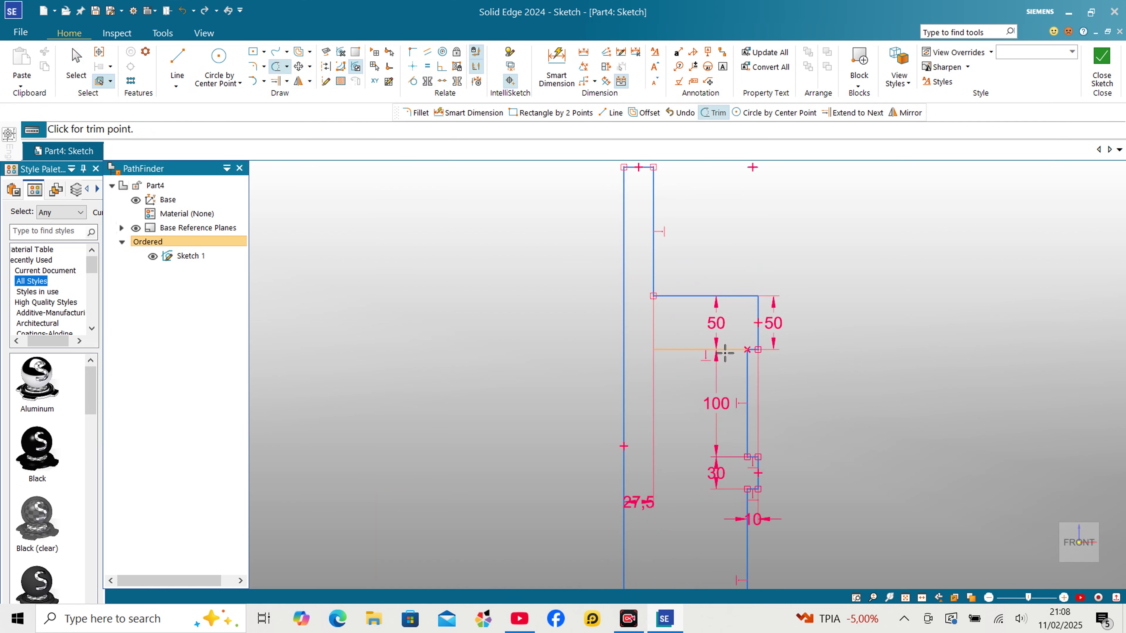
{"action": "left_click", "coordinate": [711, 350]}
{"action": "scroll", "coordinate": [635, 382], "scroll_direction": "down", "scroll_amount": 1}
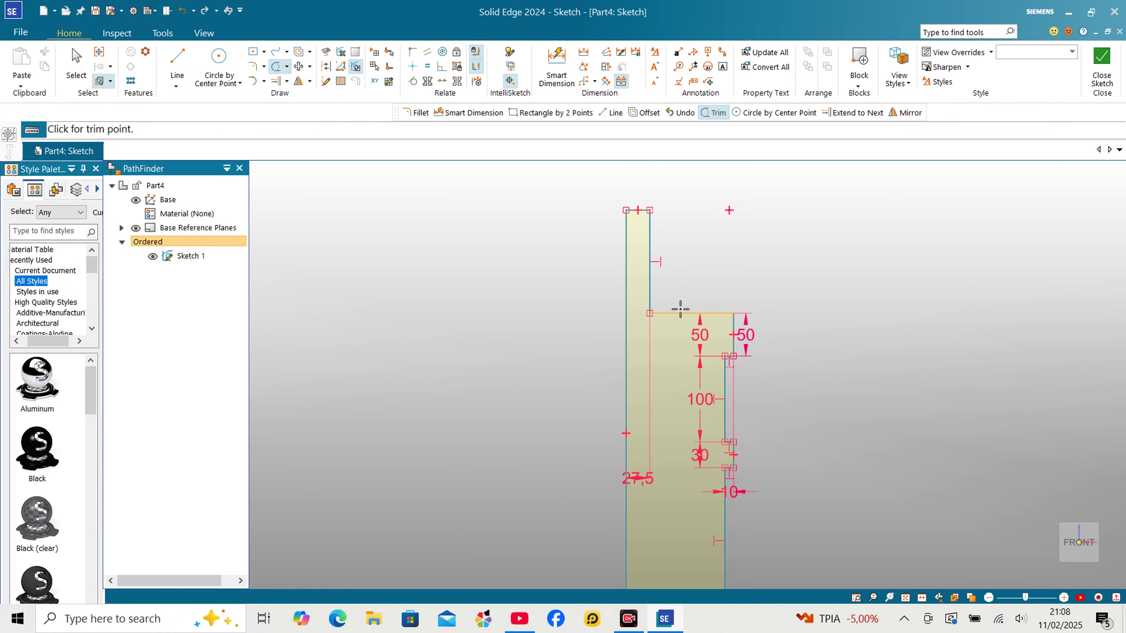
Try to trim the horizontal shoulder line beside the narrow upper part and undo that trim
{"action": "scroll", "coordinate": [758, 365], "scroll_direction": "up", "scroll_amount": 3}
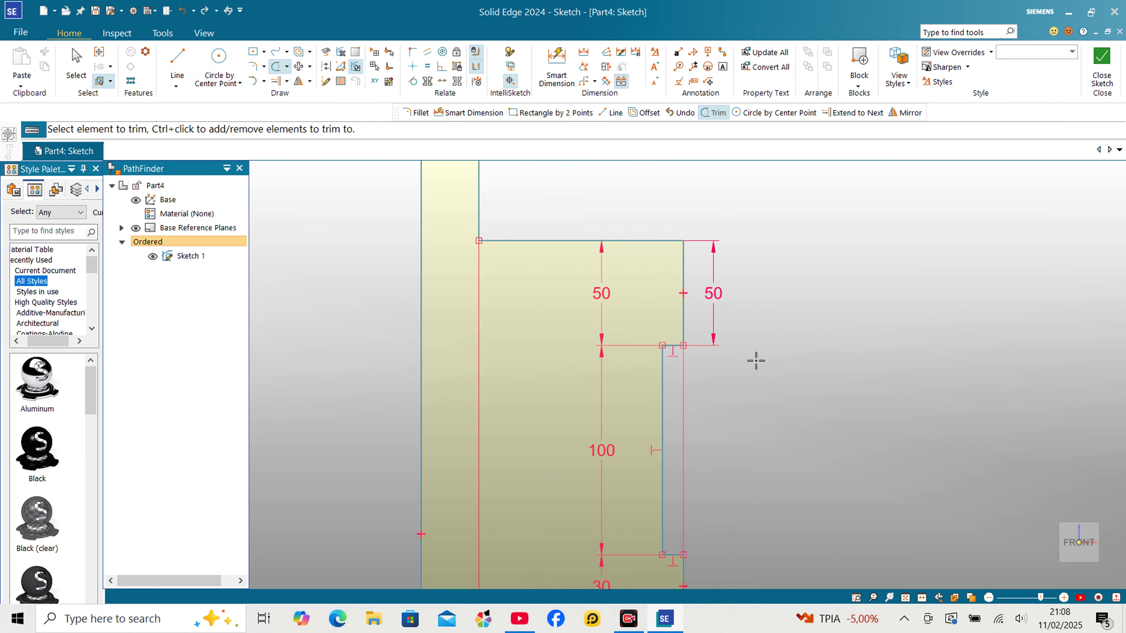
{"action": "left_click", "coordinate": [664, 241]}
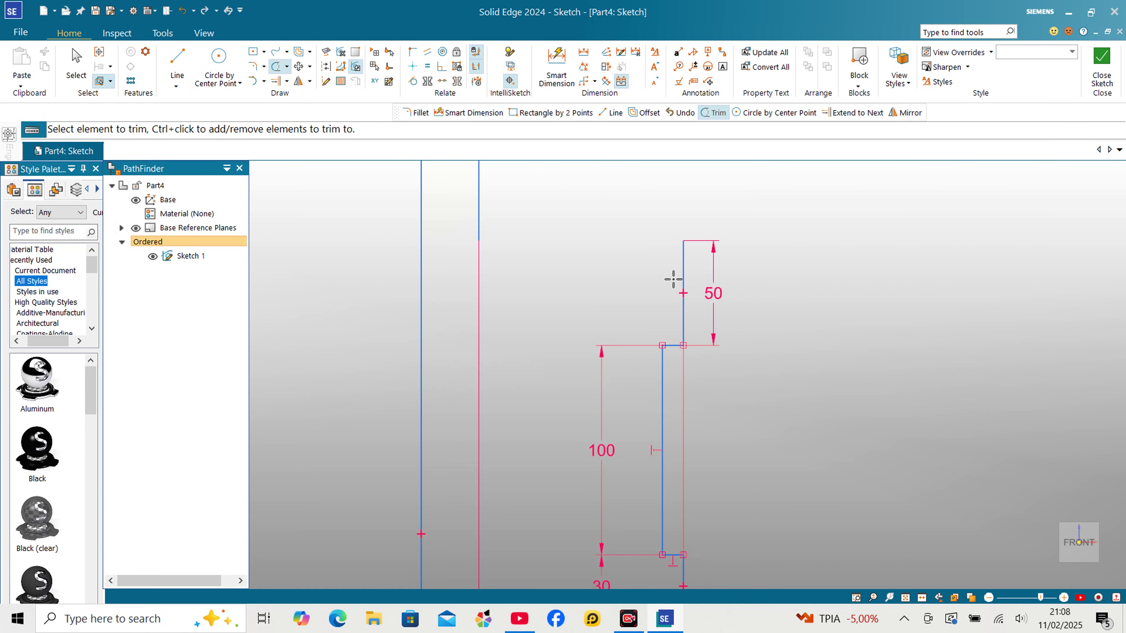
{"action": "key", "text": "Escape"}
{"action": "key", "text": "ctrl+z"}
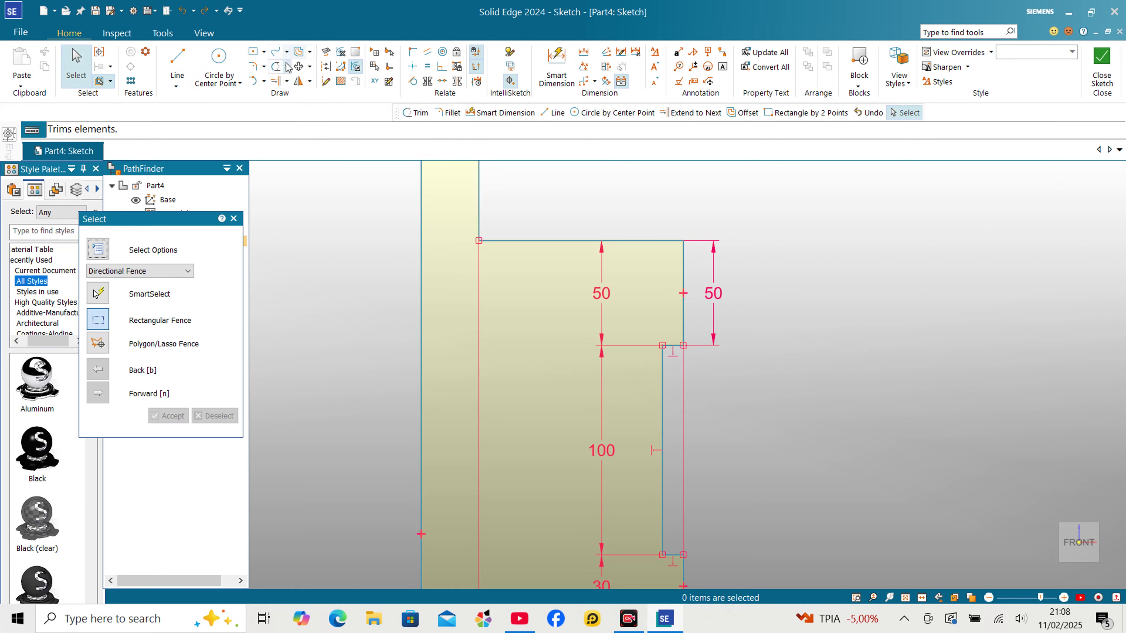
Fillet the shoulder's outer corner and the profile's bottom outer corner with a 30 mm radius
{"action": "left_click", "coordinate": [264, 66]}
{"action": "left_click", "coordinate": [277, 80]}
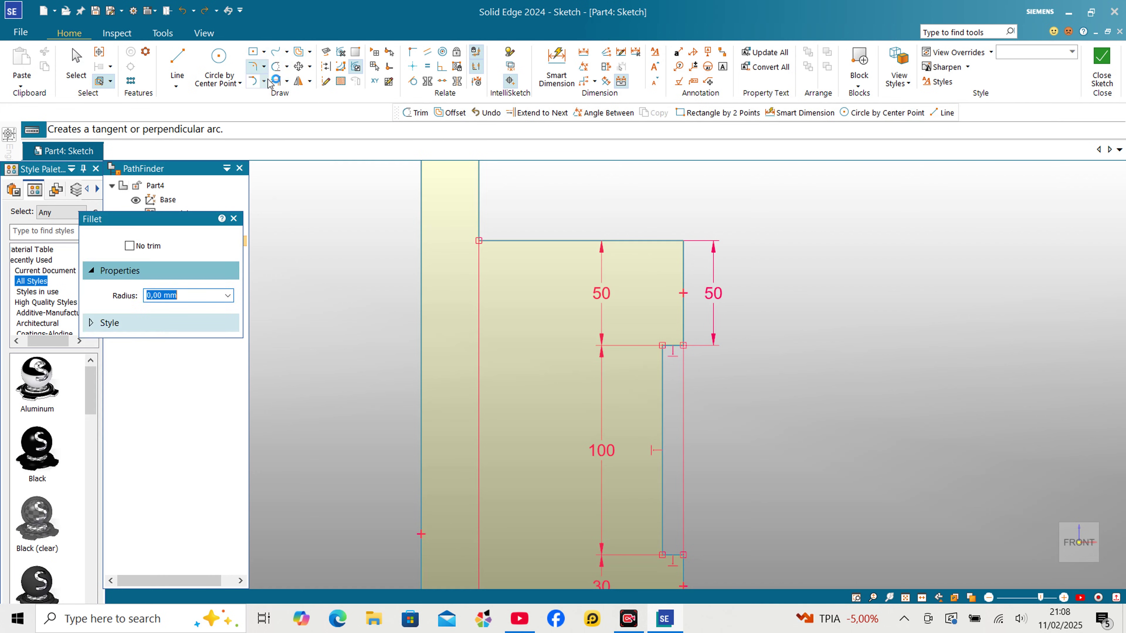
{"action": "type", "text": "30"}
{"action": "key", "text": "Return"}
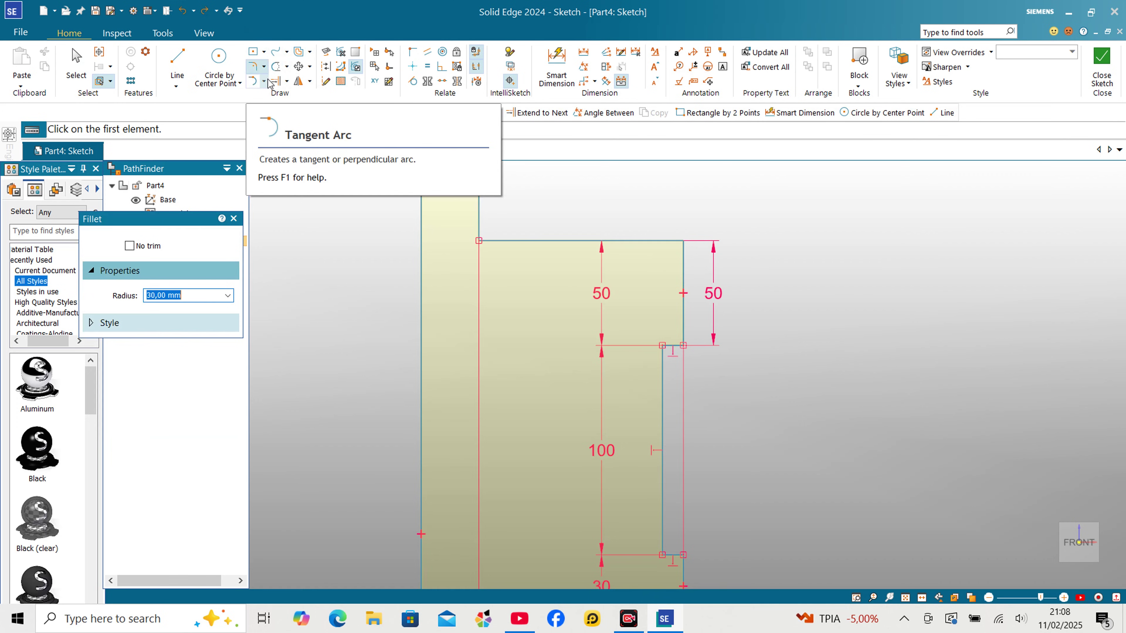
{"action": "left_click", "coordinate": [657, 244]}
{"action": "left_click", "coordinate": [683, 255]}
{"action": "scroll", "coordinate": [637, 294], "scroll_direction": "down", "scroll_amount": 3}
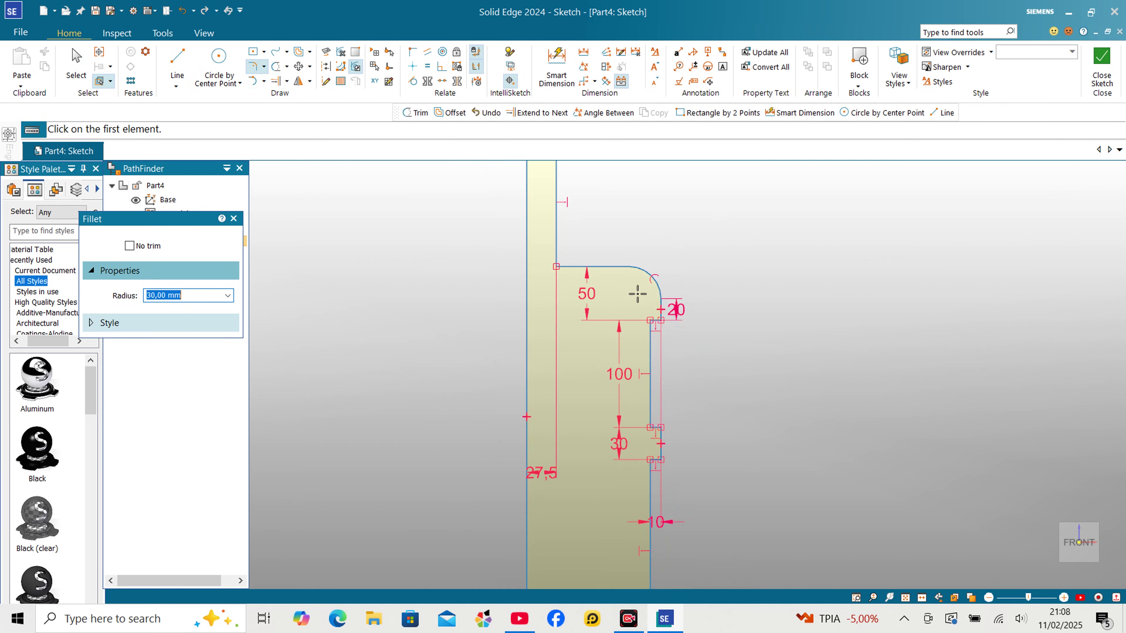
{"action": "scroll", "coordinate": [621, 532], "scroll_direction": "up", "scroll_amount": 4}
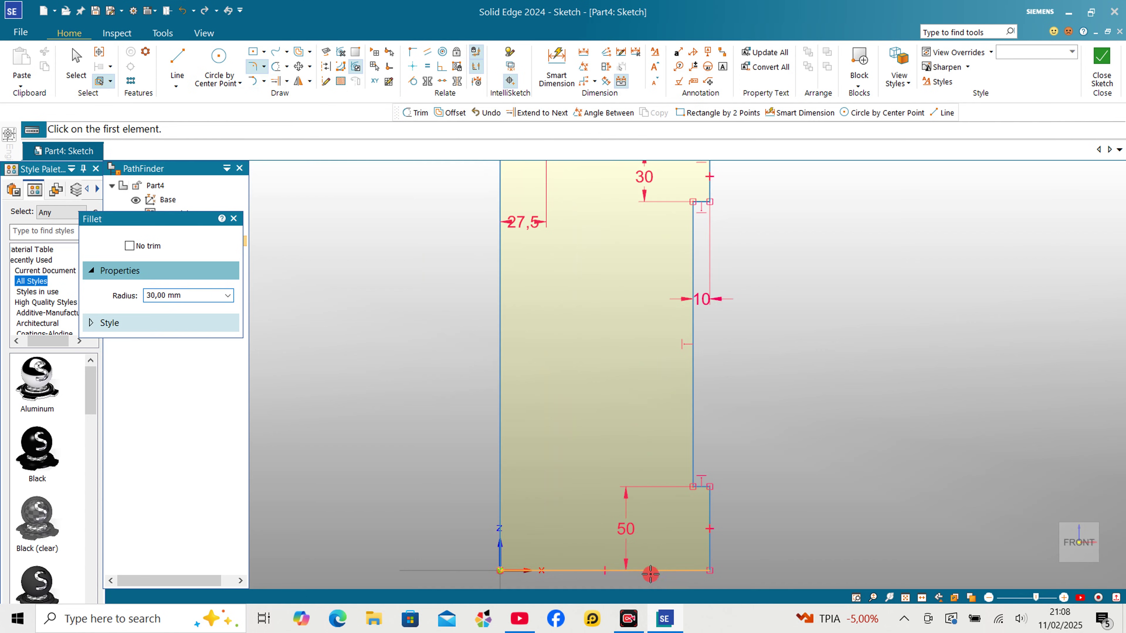
{"action": "left_click", "coordinate": [650, 572]}
{"action": "left_click", "coordinate": [711, 525]}
Fillet the upper outer corner of the 50 mm base step with a 5 mm radius
{"action": "scroll", "coordinate": [744, 495], "scroll_direction": "up", "scroll_amount": 2}
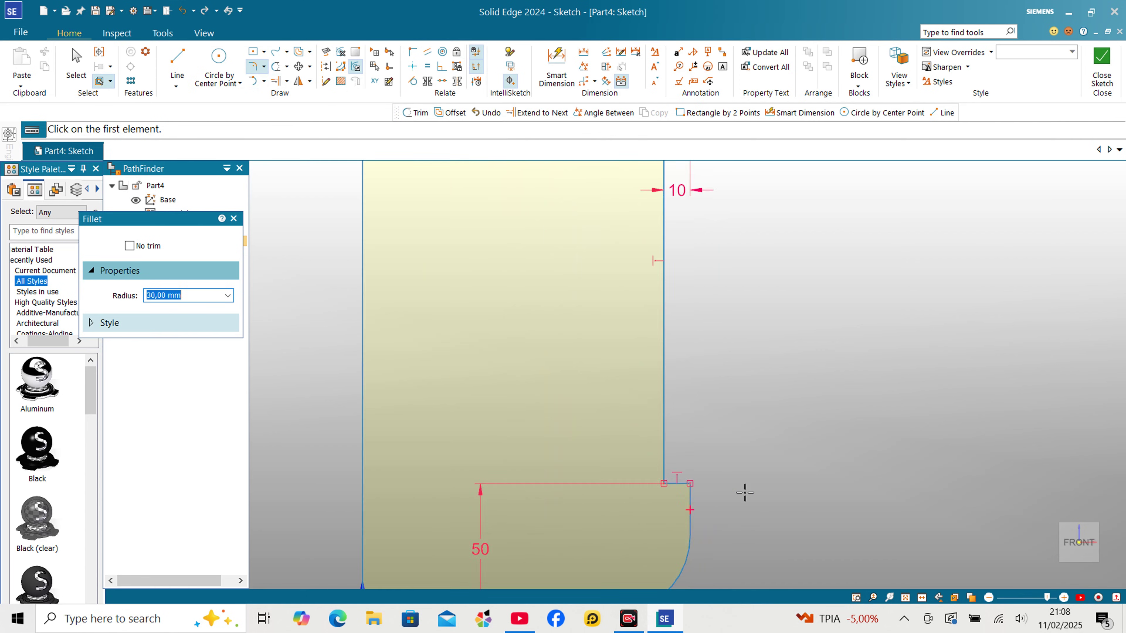
{"action": "scroll", "coordinate": [745, 492], "scroll_direction": "up", "scroll_amount": 2}
{"action": "type", "text": "5"}
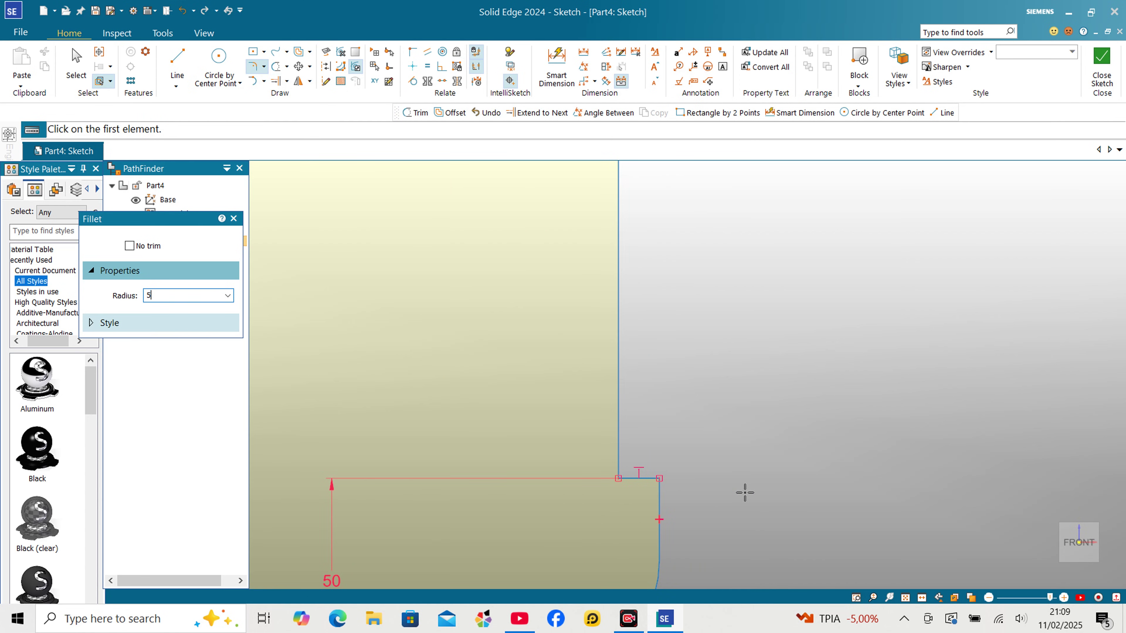
{"action": "scroll", "coordinate": [641, 475], "scroll_direction": "up", "scroll_amount": 2}
{"action": "left_click", "coordinate": [640, 479]}
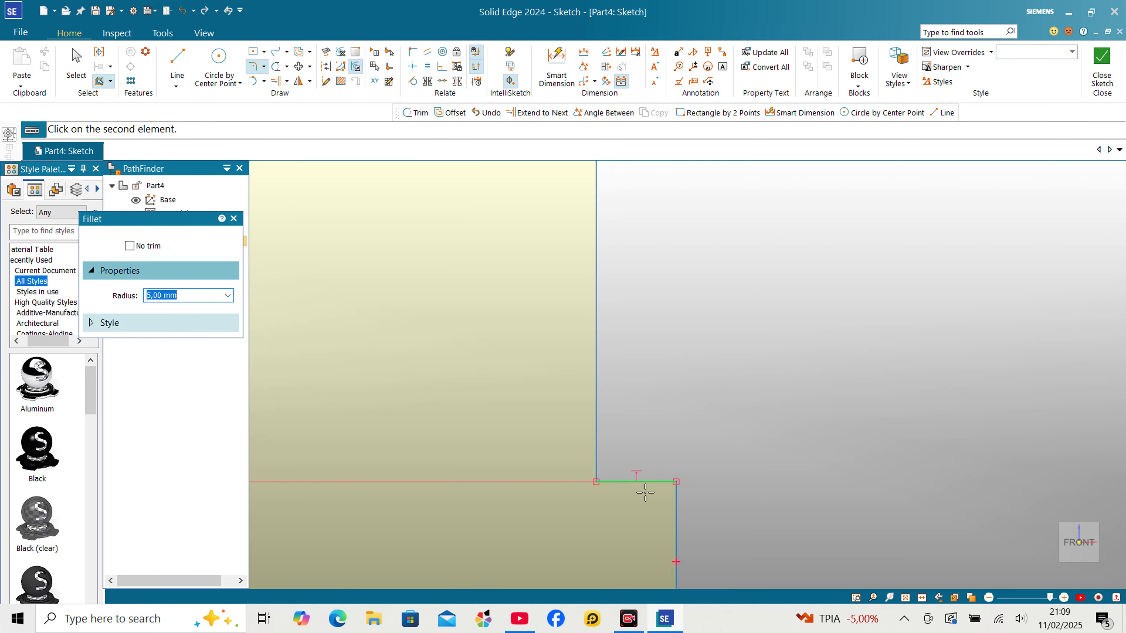
{"action": "left_click", "coordinate": [679, 500]}
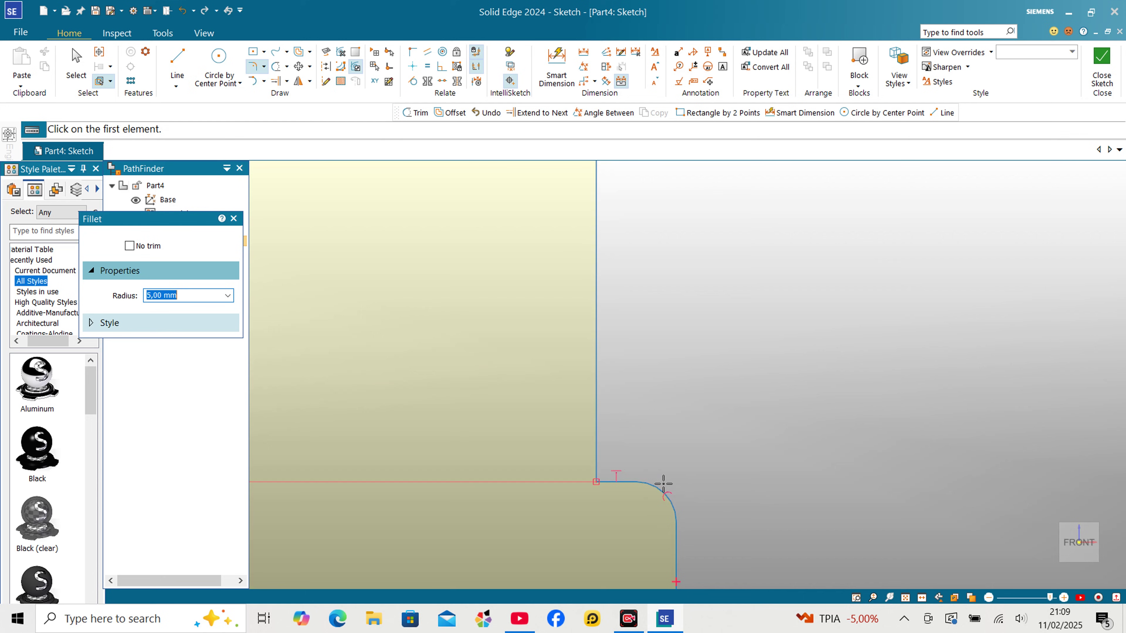
{"action": "left_click", "coordinate": [632, 483]}
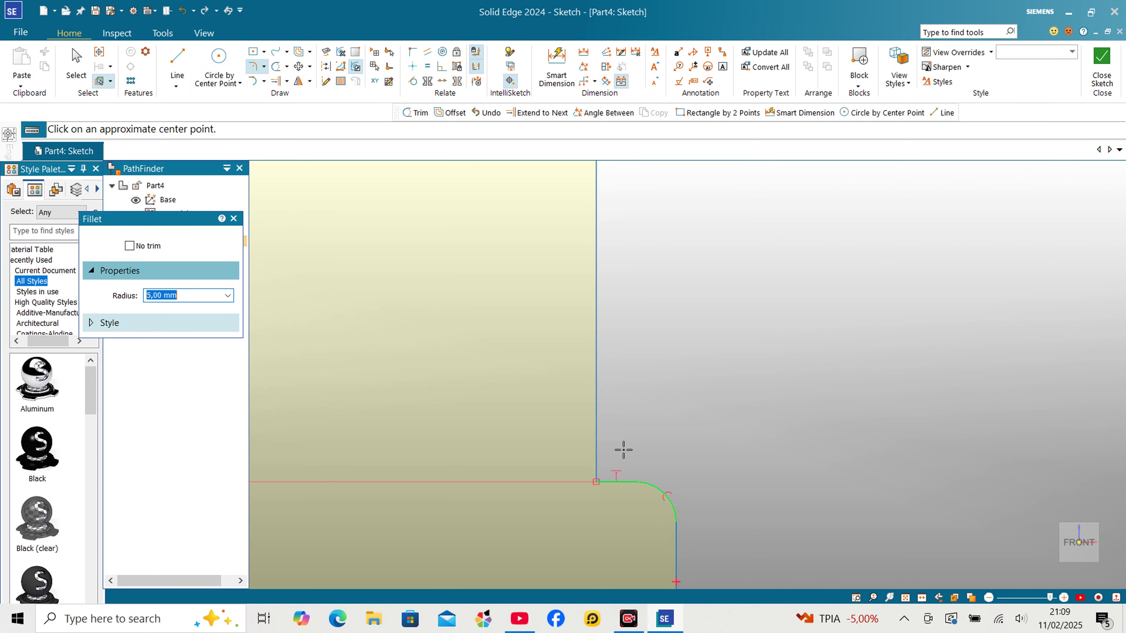
{"action": "left_click", "coordinate": [595, 396]}
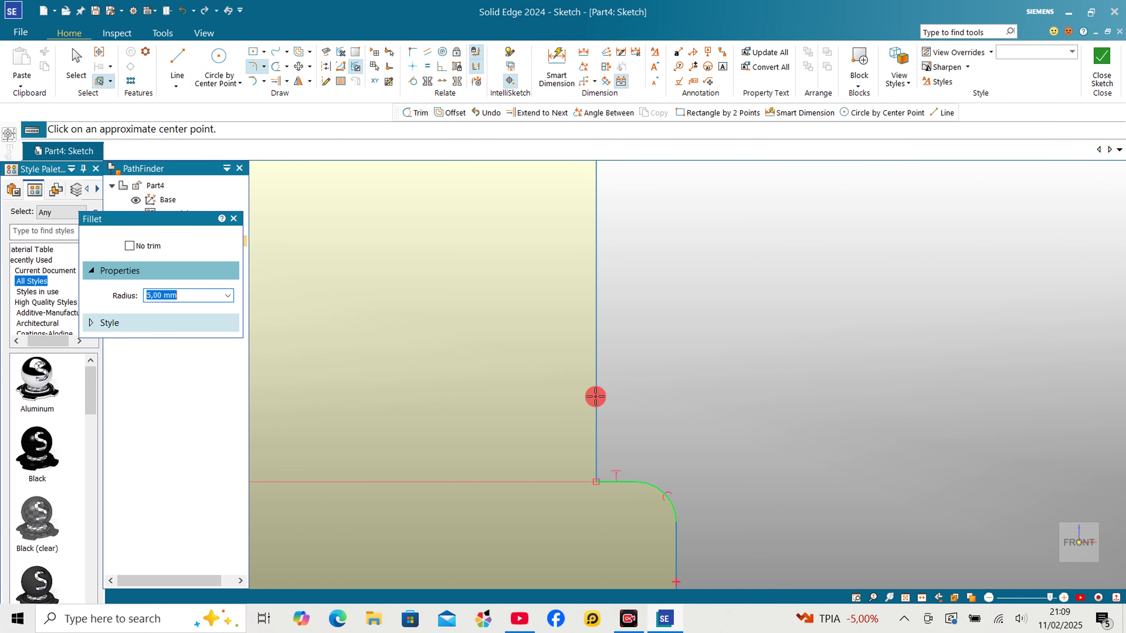
{"action": "left_click", "coordinate": [623, 463]}
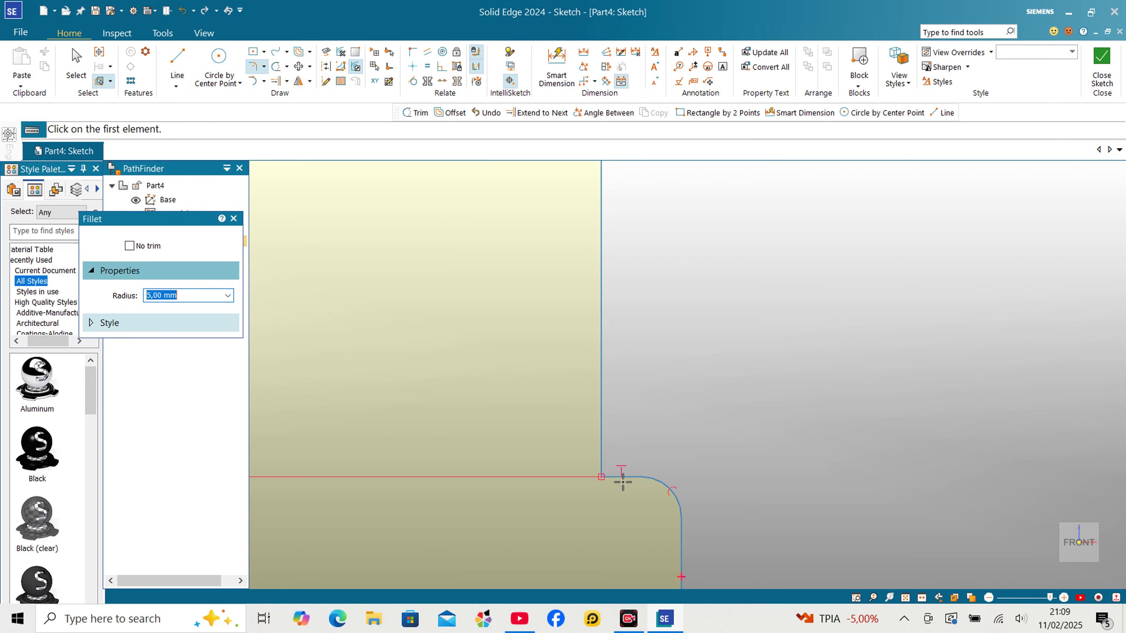
Fillet the inner corner between the base step and the recessed vertical line with a 5 mm radius
{"action": "left_click", "coordinate": [625, 474]}
{"action": "left_click", "coordinate": [599, 421]}
{"action": "scroll", "coordinate": [631, 545], "scroll_direction": "down", "scroll_amount": 2}
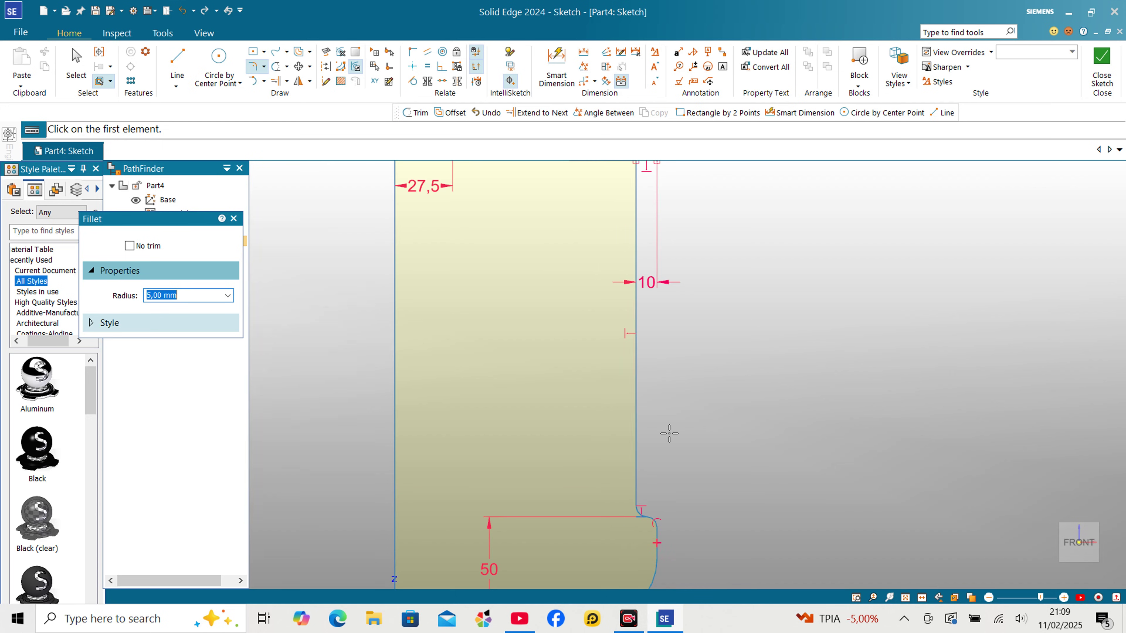
{"action": "scroll", "coordinate": [644, 259], "scroll_direction": "down", "scroll_amount": 2}
{"action": "scroll", "coordinate": [633, 285], "scroll_direction": "up", "scroll_amount": 3}
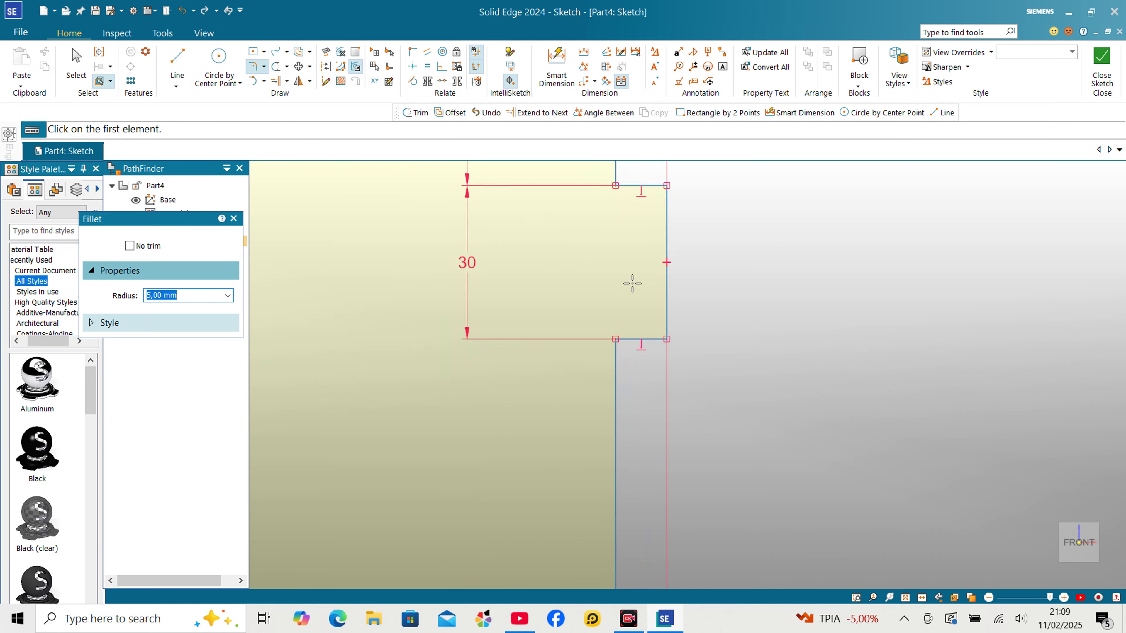
Fillet the lower inner and lower outer corners of the 30 mm raised band with a 5 mm radius
{"action": "left_click", "coordinate": [641, 351]}
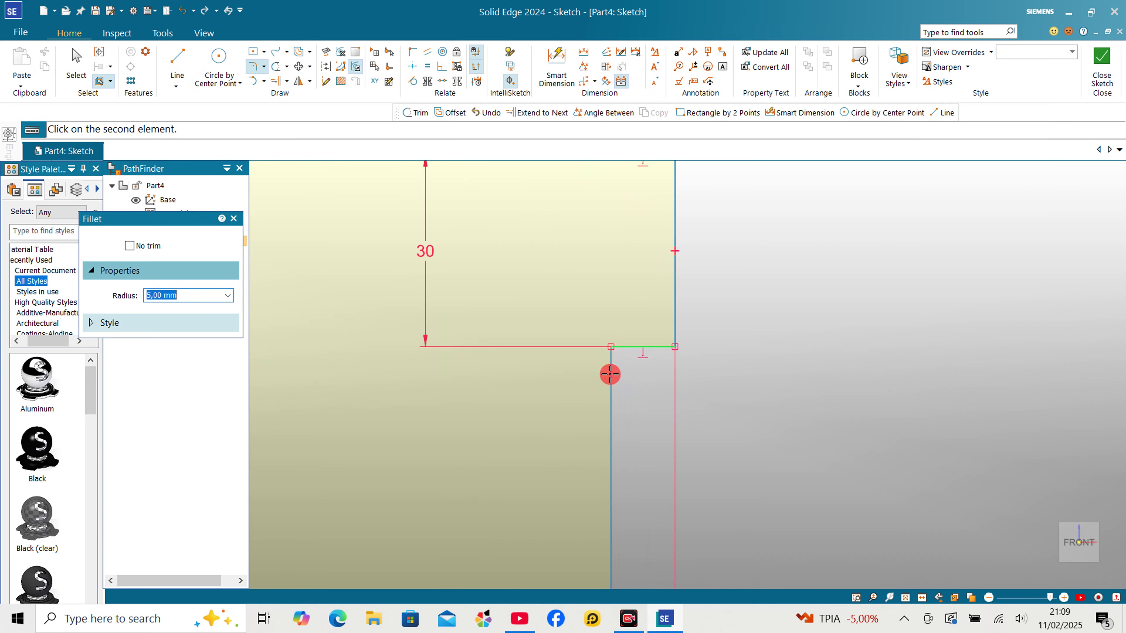
{"action": "left_click", "coordinate": [611, 375]}
{"action": "scroll", "coordinate": [663, 335], "scroll_direction": "up", "scroll_amount": 2}
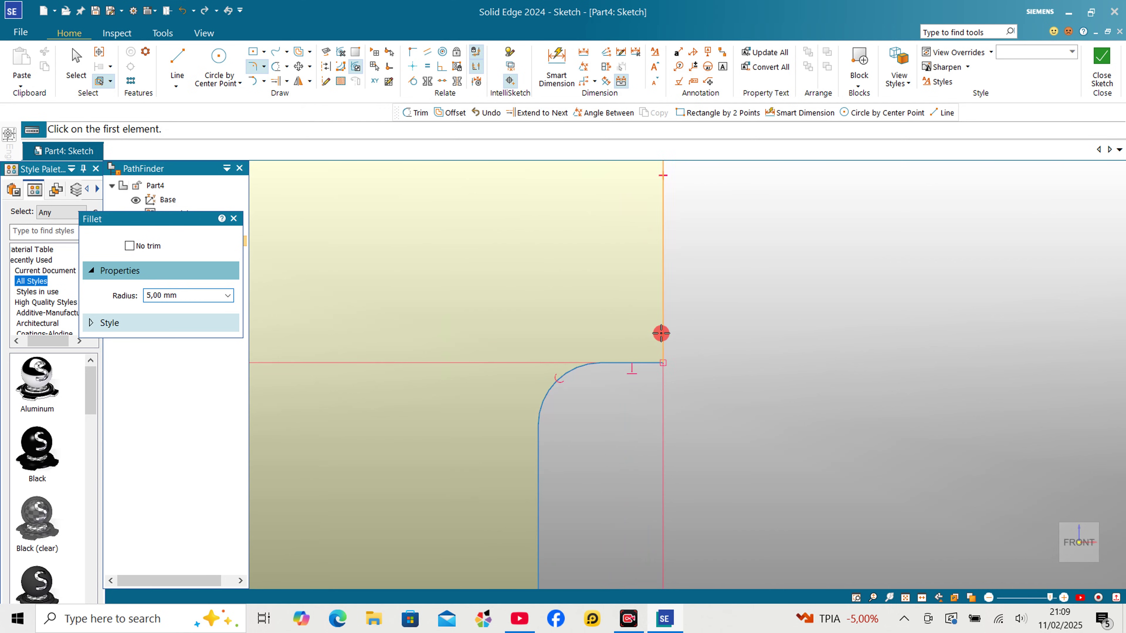
{"action": "left_click", "coordinate": [641, 363]}
{"action": "left_click", "coordinate": [644, 363]}
{"action": "scroll", "coordinate": [658, 407], "scroll_direction": "down", "scroll_amount": 3}
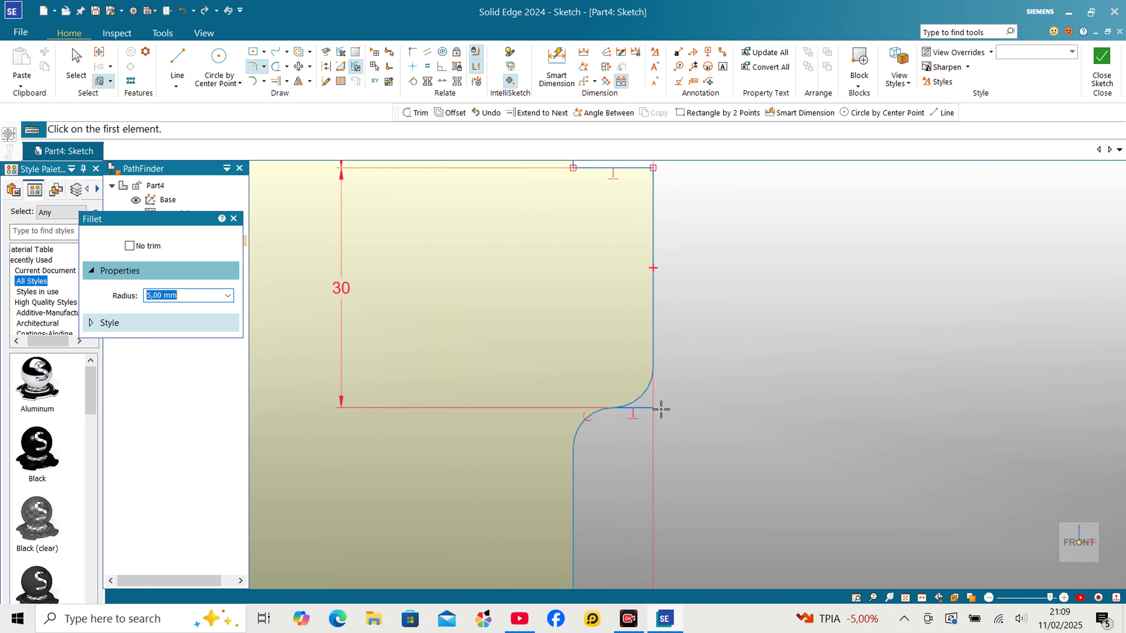
Fillet the upper outer and upper inner corners of the 30 mm raised band with a 5 mm radius
{"action": "scroll", "coordinate": [618, 275], "scroll_direction": "up", "scroll_amount": 2}
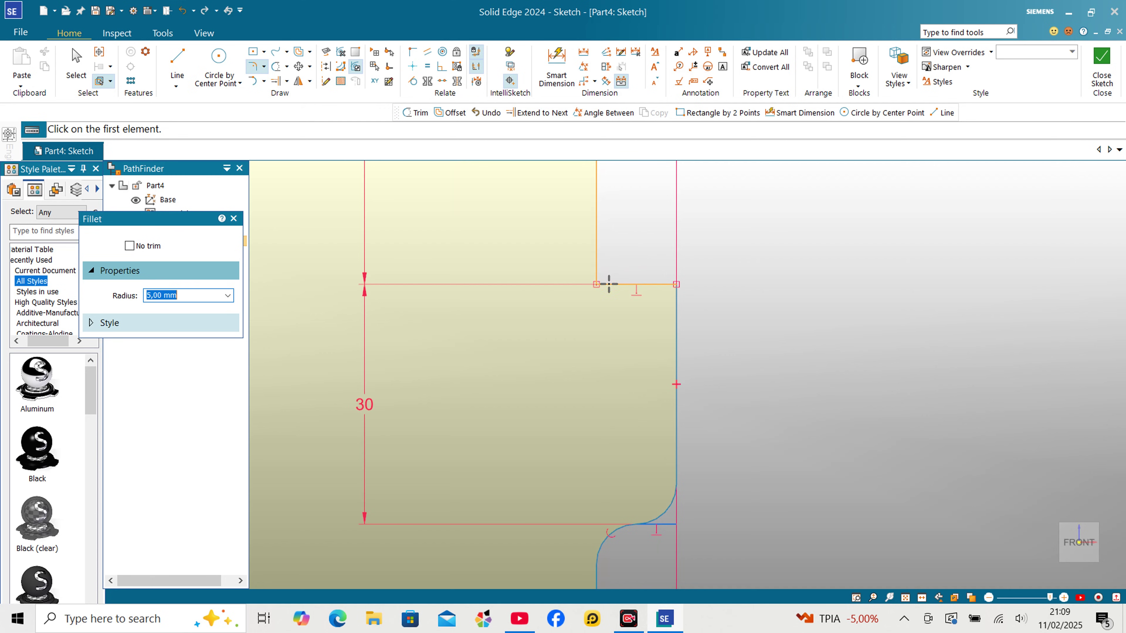
{"action": "left_click", "coordinate": [635, 285]}
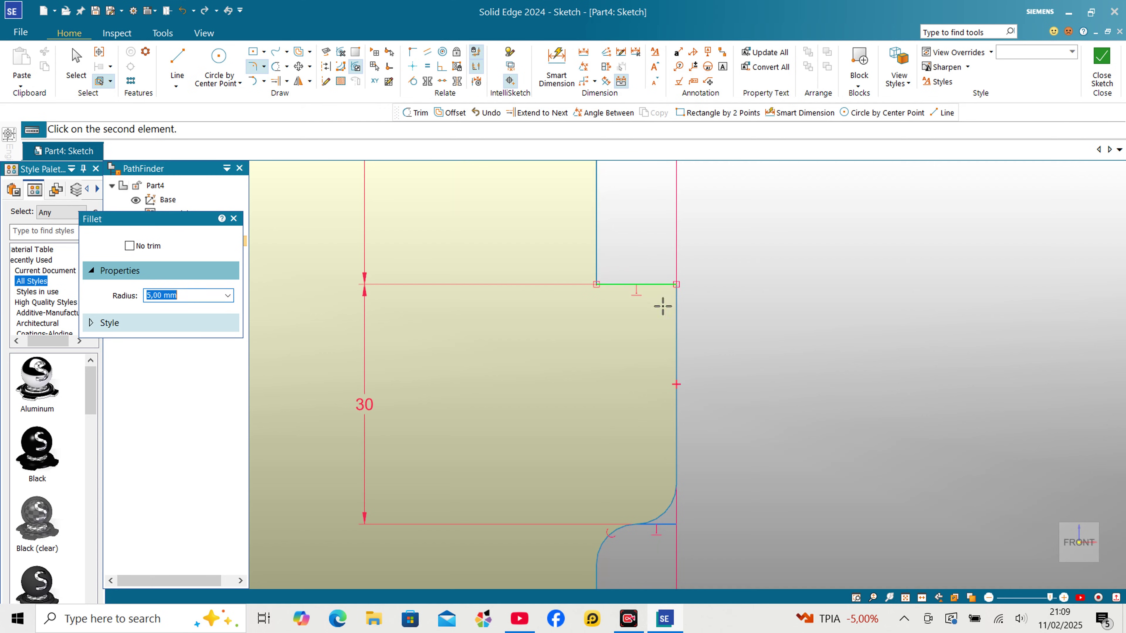
{"action": "left_click", "coordinate": [678, 314]}
{"action": "left_click", "coordinate": [595, 238]}
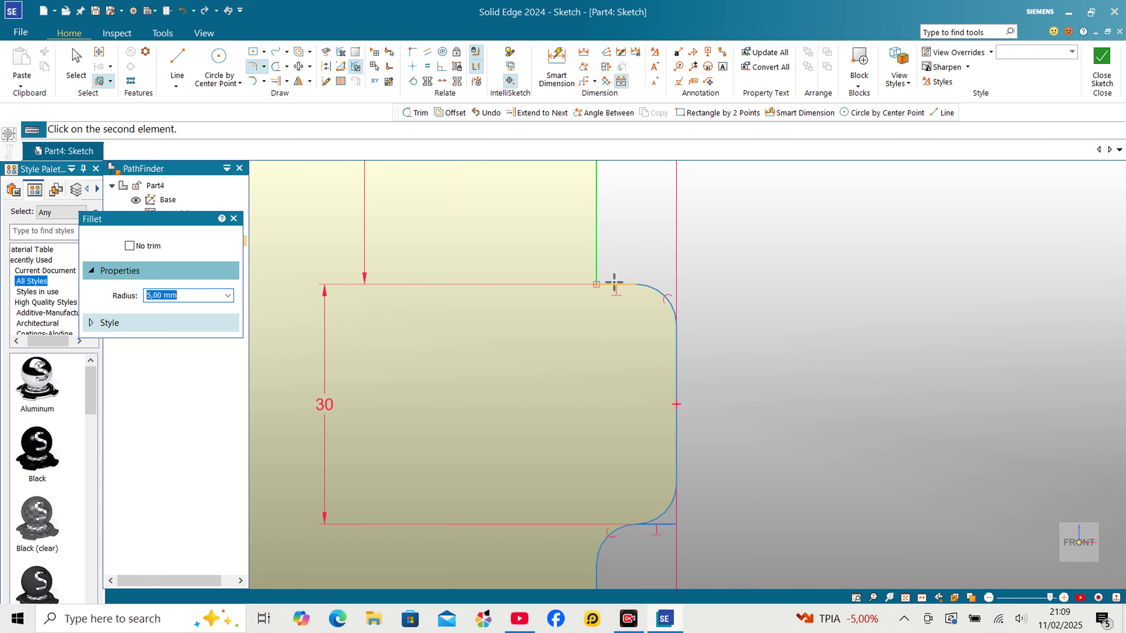
{"action": "left_click", "coordinate": [614, 285]}
{"action": "scroll", "coordinate": [604, 311], "scroll_direction": "down", "scroll_amount": 5}
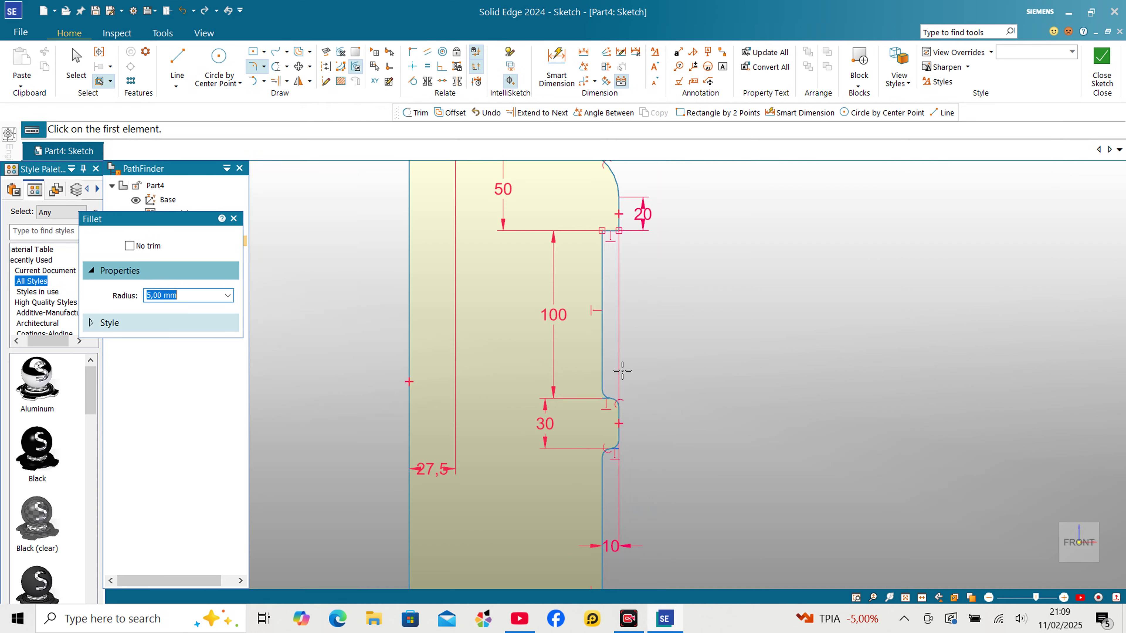
Fillet the inner and outer corners at the underside of the 50 mm band below the shoulder with a 5 mm radius
{"action": "scroll", "coordinate": [610, 231], "scroll_direction": "up", "scroll_amount": 5}
{"action": "left_click", "coordinate": [585, 269]}
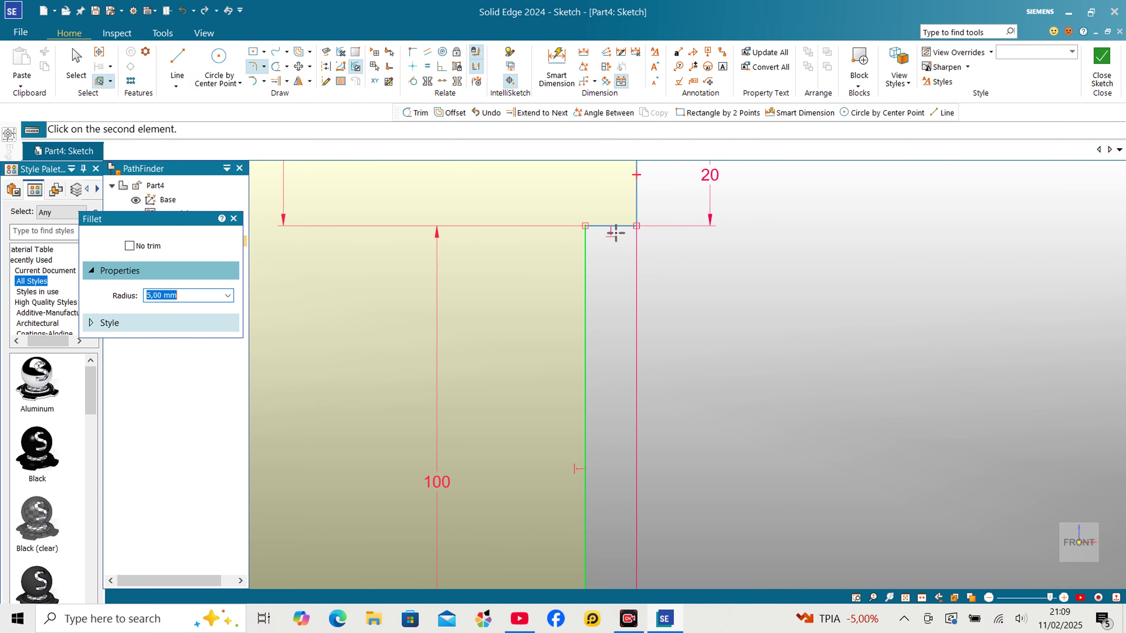
{"action": "left_click", "coordinate": [617, 226]}
{"action": "scroll", "coordinate": [618, 311], "scroll_direction": "down", "scroll_amount": 3}
{"action": "scroll", "coordinate": [624, 273], "scroll_direction": "up", "scroll_amount": 2}
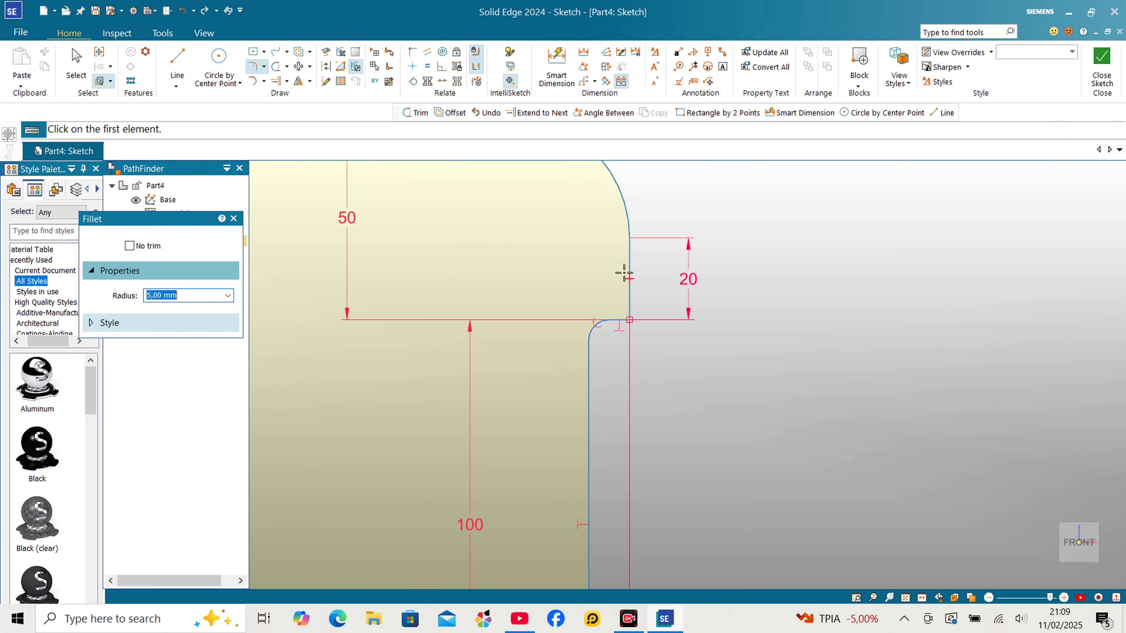
{"action": "left_click", "coordinate": [629, 291]}
{"action": "left_click", "coordinate": [616, 319]}
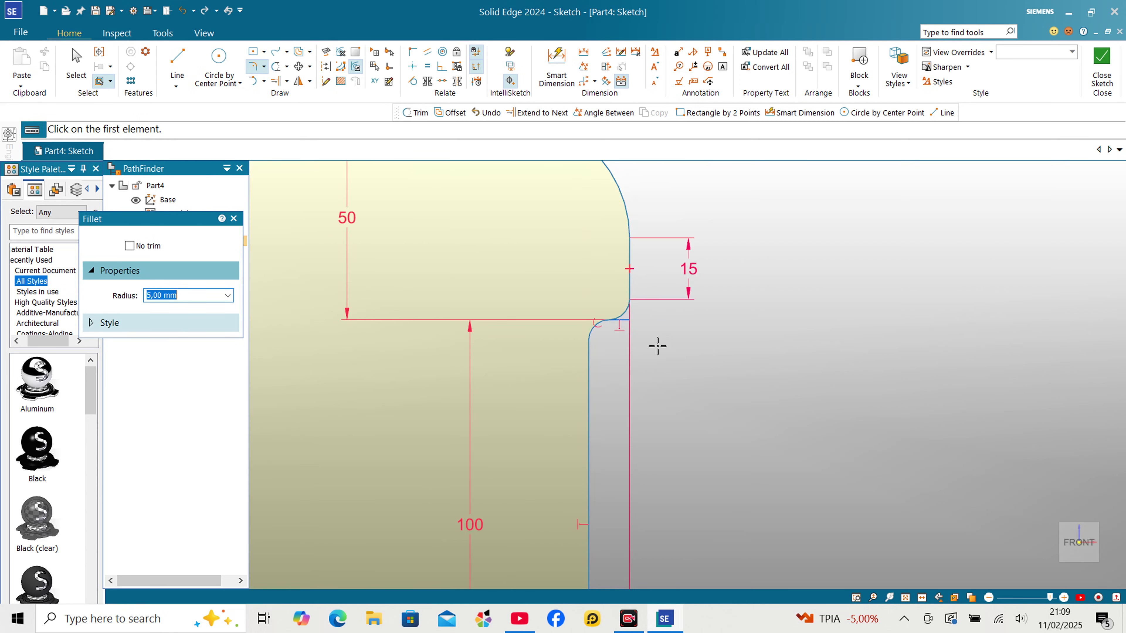
Trim the leftover line stub beside the fillets at the underside of the upper 50 mm band
{"action": "left_click", "coordinate": [276, 66]}
{"action": "scroll", "coordinate": [577, 310], "scroll_direction": "up", "scroll_amount": 2}
{"action": "left_click", "coordinate": [638, 297]}
{"action": "scroll", "coordinate": [638, 297], "scroll_direction": "down", "scroll_amount": 4}
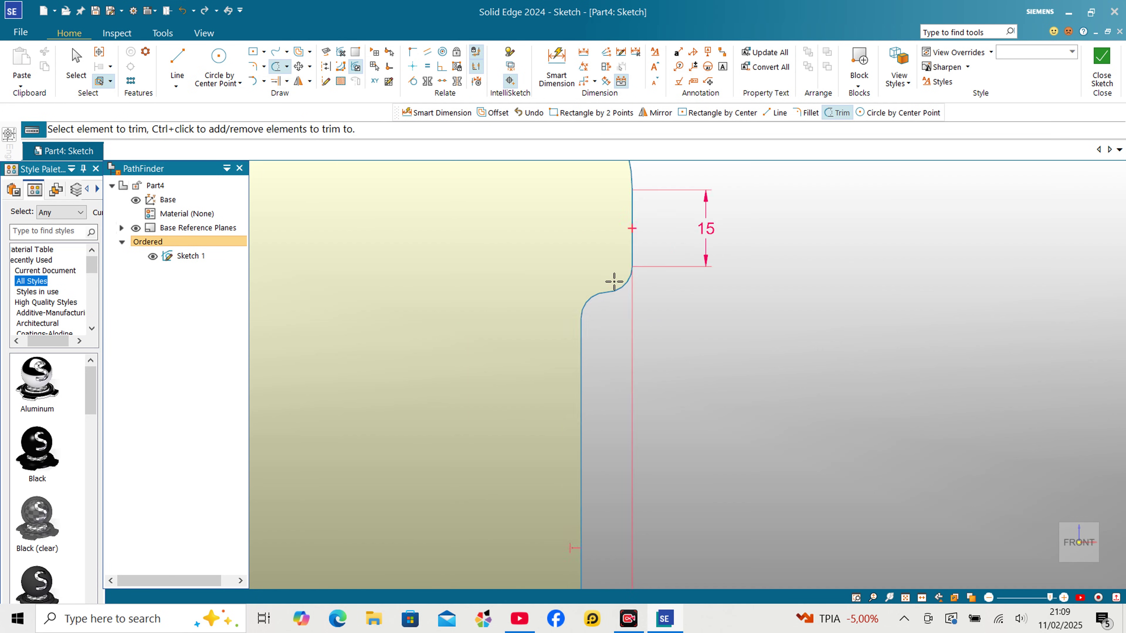
Trim the leftover line stubs beside the fillets of the 30 mm band and at the top of the base step
{"action": "scroll", "coordinate": [649, 312], "scroll_direction": "down", "scroll_amount": 1}
{"action": "scroll", "coordinate": [624, 474], "scroll_direction": "up", "scroll_amount": 5}
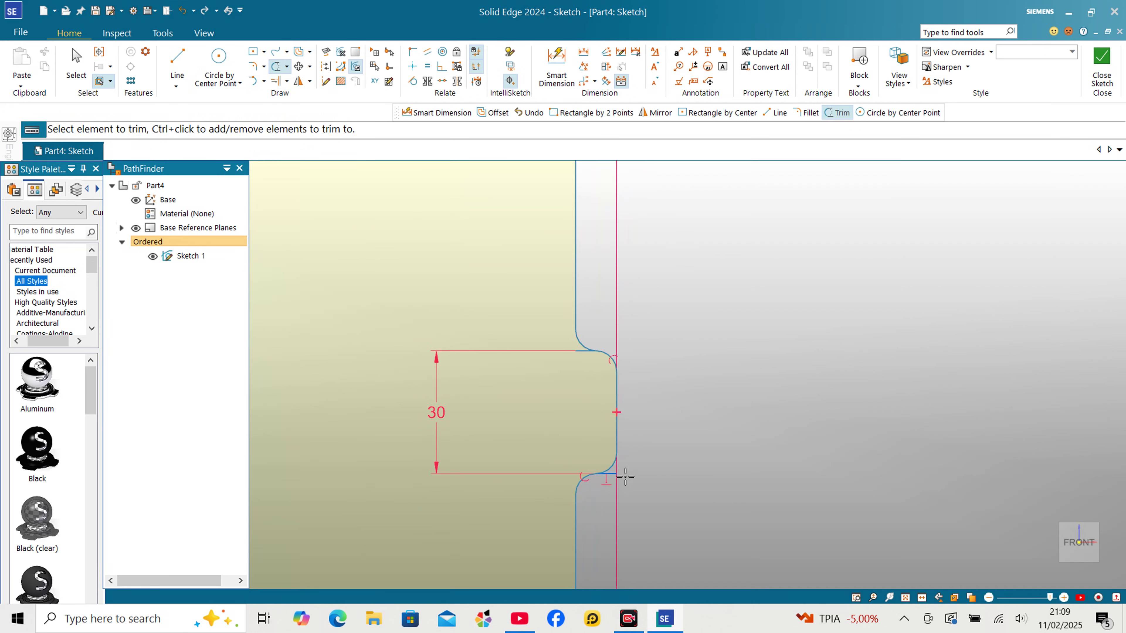
{"action": "left_click", "coordinate": [608, 473]}
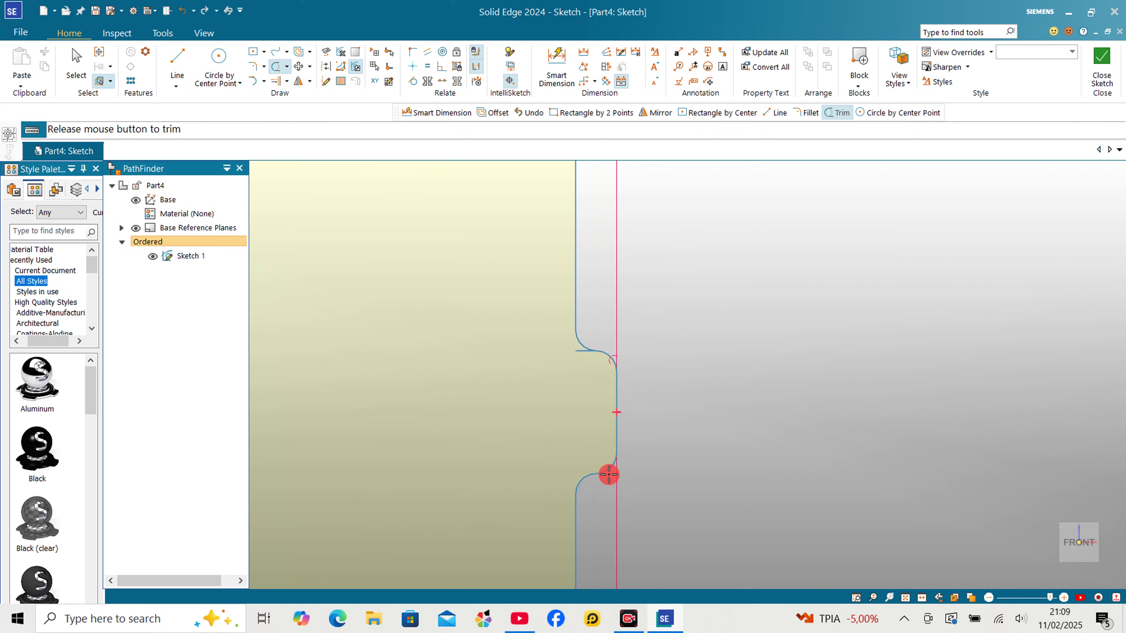
{"action": "left_click", "coordinate": [575, 350]}
{"action": "scroll", "coordinate": [580, 342], "scroll_direction": "down", "scroll_amount": 5}
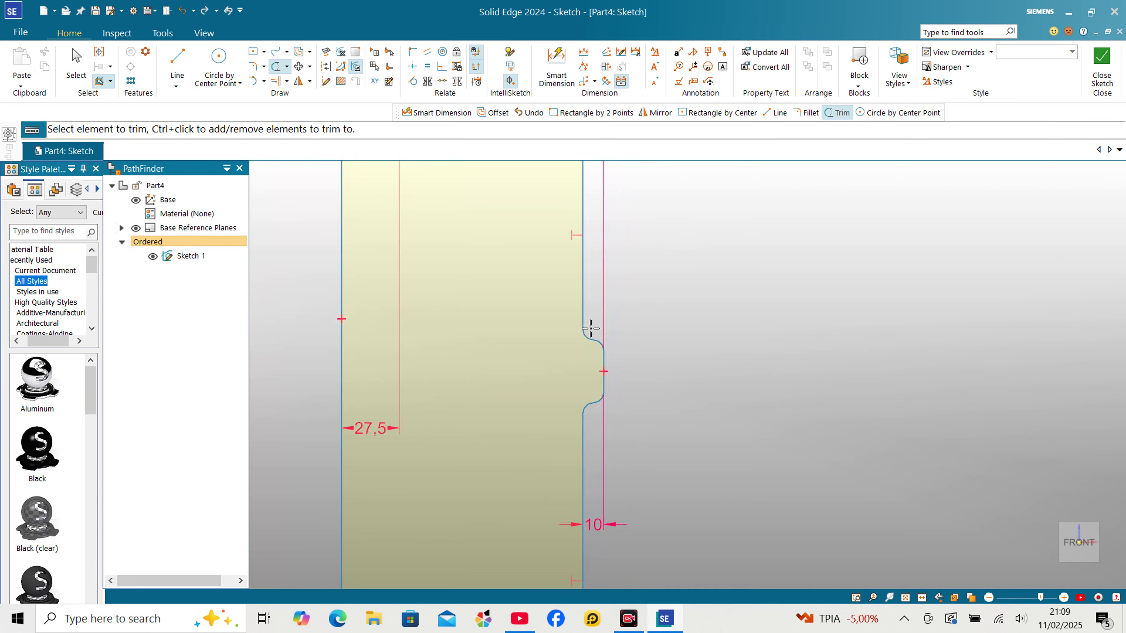
{"action": "scroll", "coordinate": [594, 399], "scroll_direction": "up", "scroll_amount": 6}
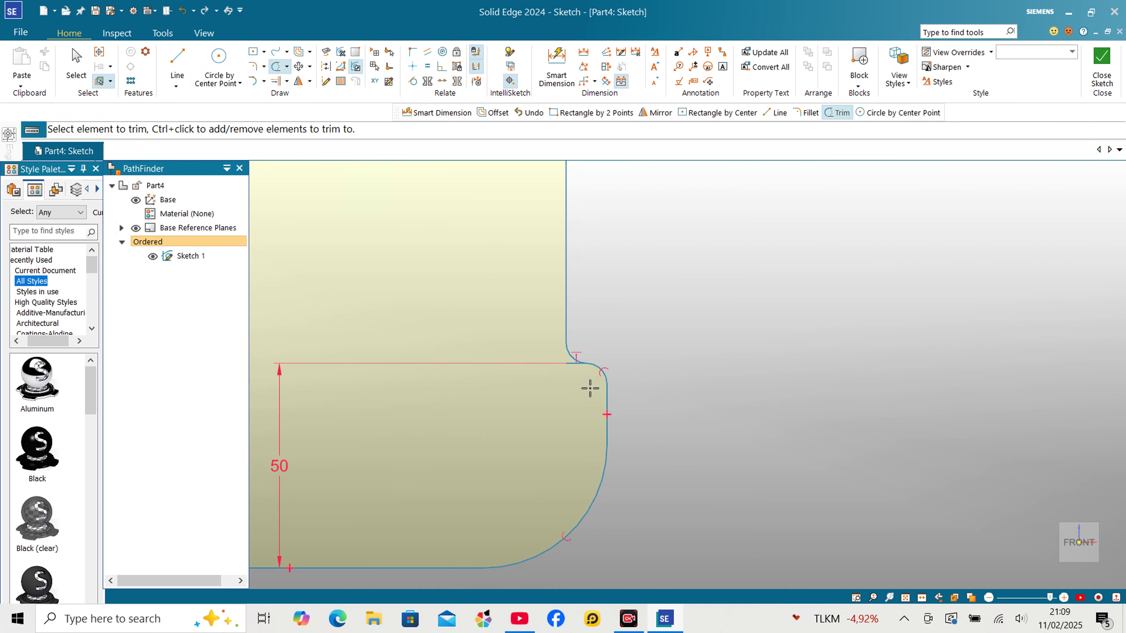
{"action": "left_click", "coordinate": [568, 366]}
{"action": "scroll", "coordinate": [694, 542], "scroll_direction": "down", "scroll_amount": 5}
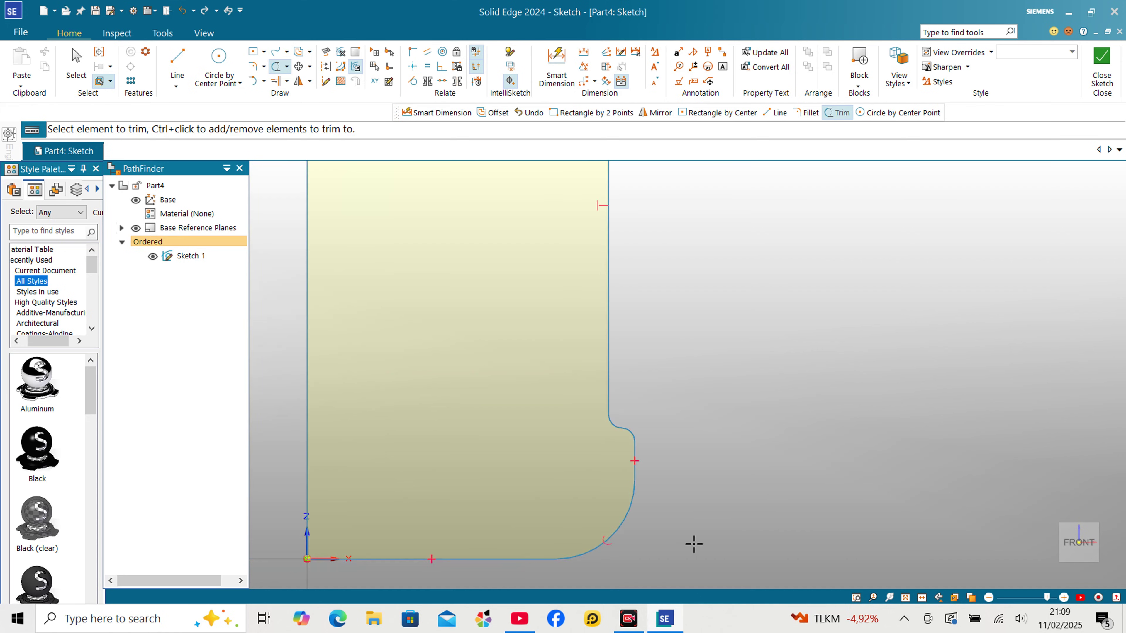
Draw a 5 mm diameter circle over the narrow upper part's outer vertical line, centred about 5 mm below the top edge
{"action": "scroll", "coordinate": [694, 543], "scroll_direction": "down", "scroll_amount": 3}
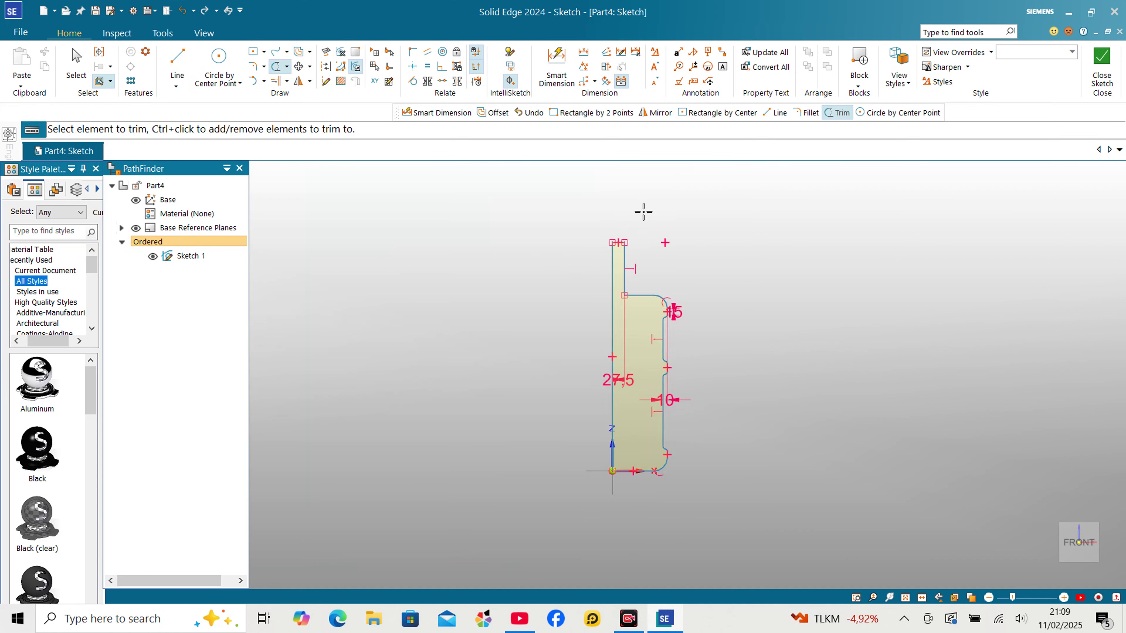
{"action": "scroll", "coordinate": [638, 282], "scroll_direction": "up", "scroll_amount": 6}
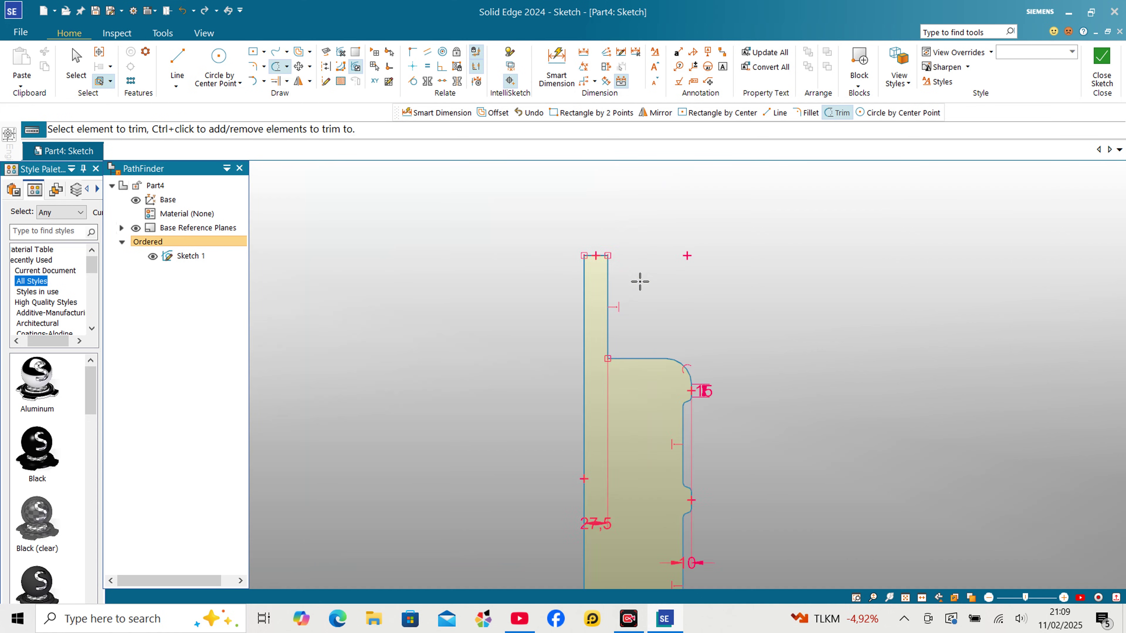
{"action": "left_click", "coordinate": [219, 60]}
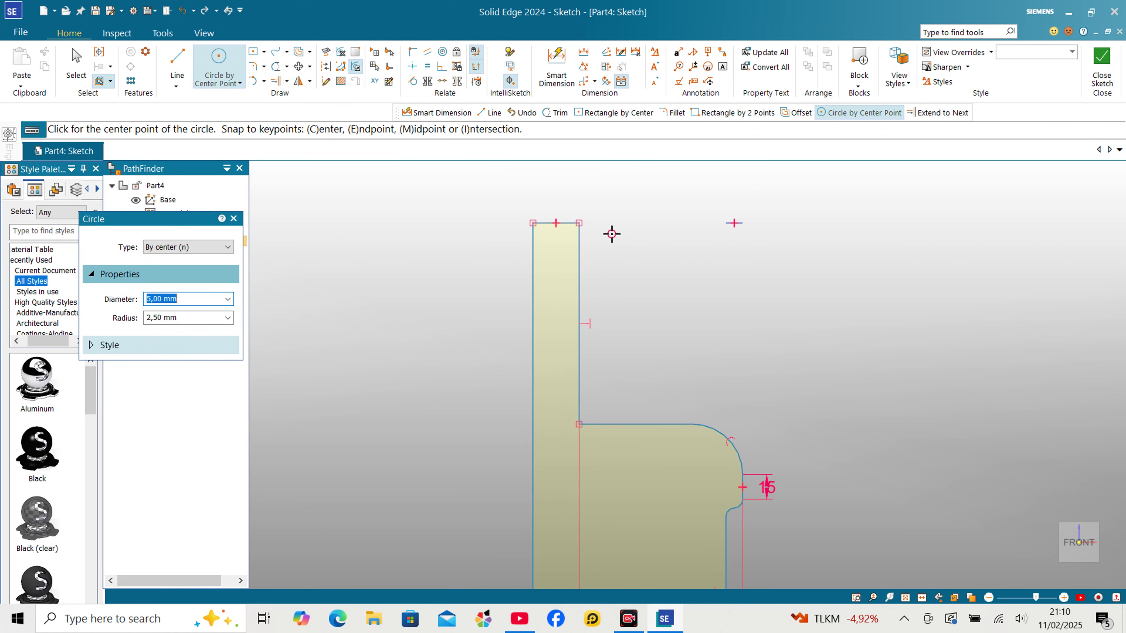
{"action": "scroll", "coordinate": [567, 218], "scroll_direction": "up", "scroll_amount": 5}
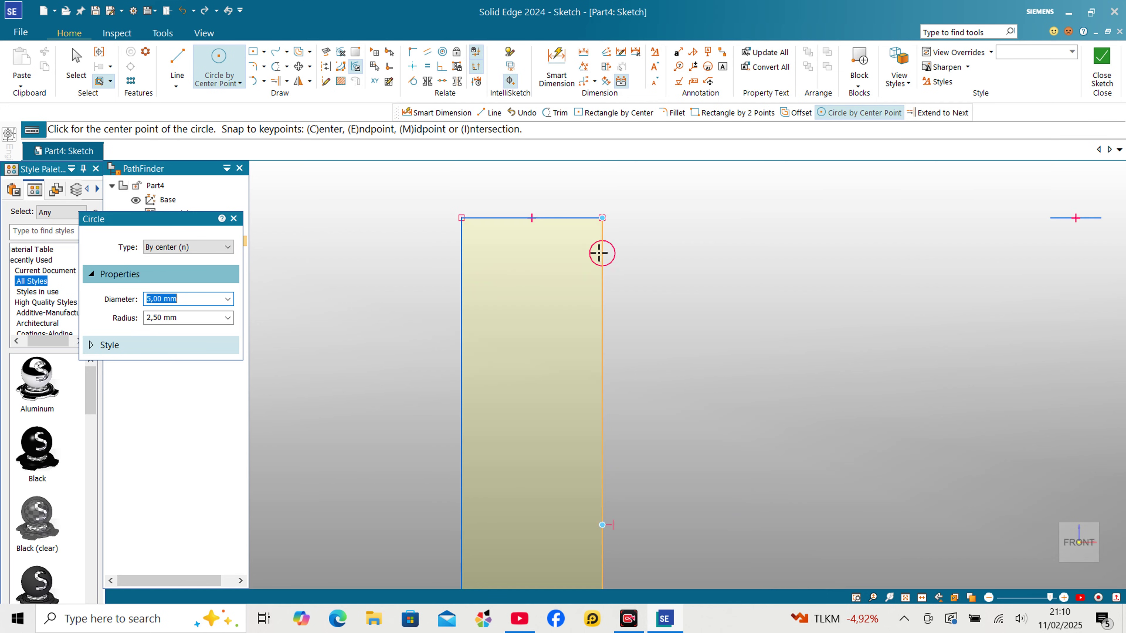
{"action": "scroll", "coordinate": [598, 253], "scroll_direction": "up", "scroll_amount": 3}
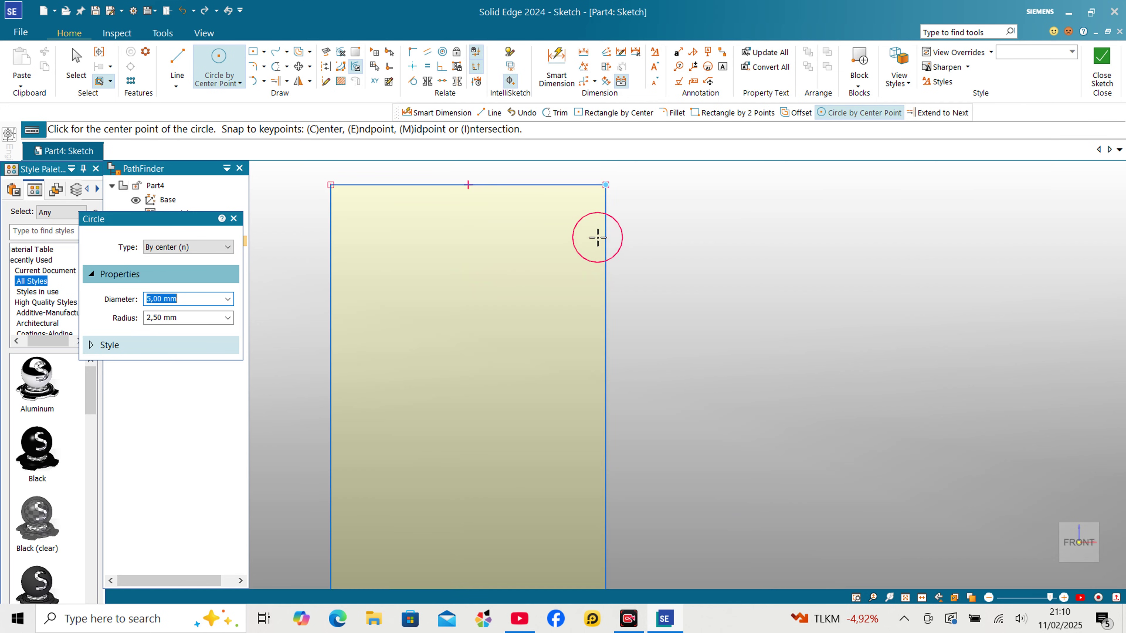
{"action": "left_click", "coordinate": [597, 238]}
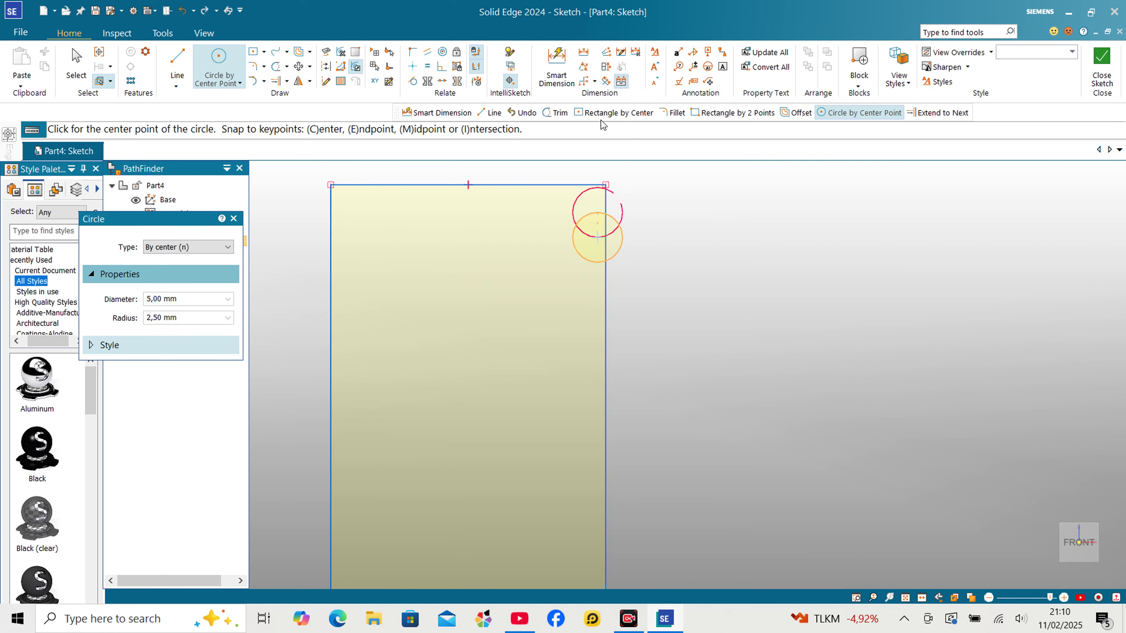
Dimension the circle's centre 2.5 mm below the top edge and its diameter at 5 mm
{"action": "left_click", "coordinate": [564, 73]}
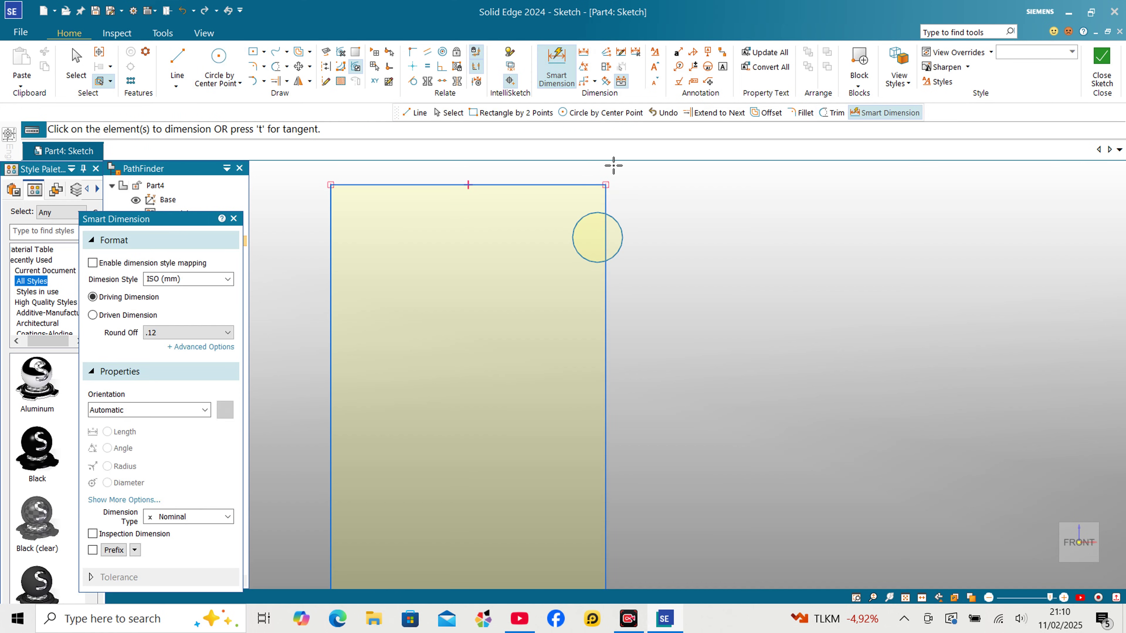
{"action": "left_click", "coordinate": [585, 185]}
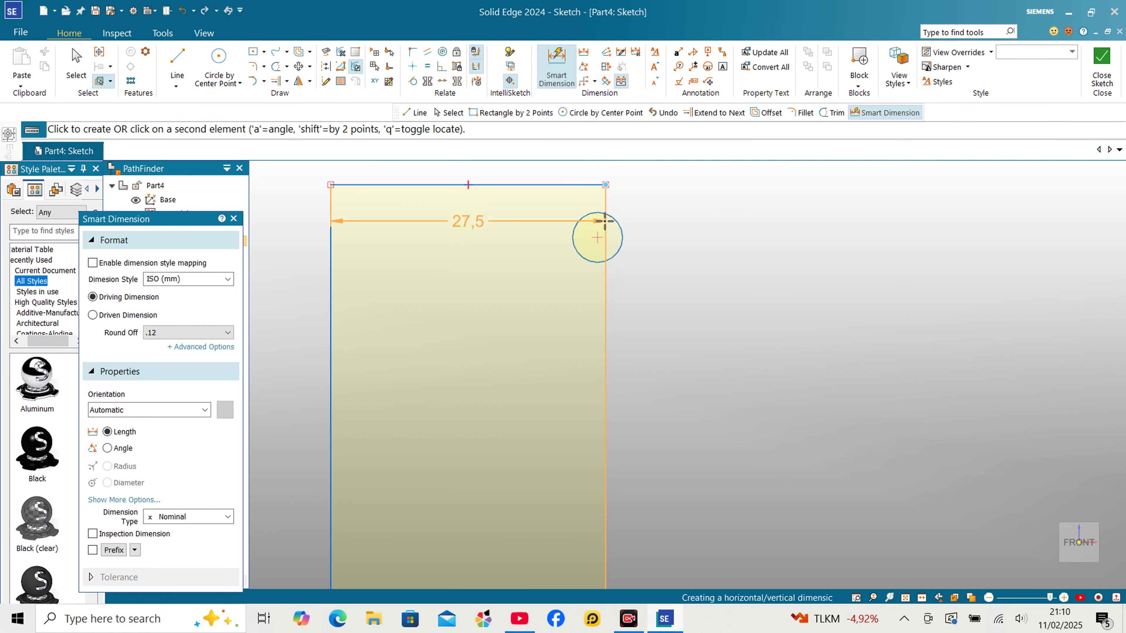
{"action": "left_click", "coordinate": [620, 226]}
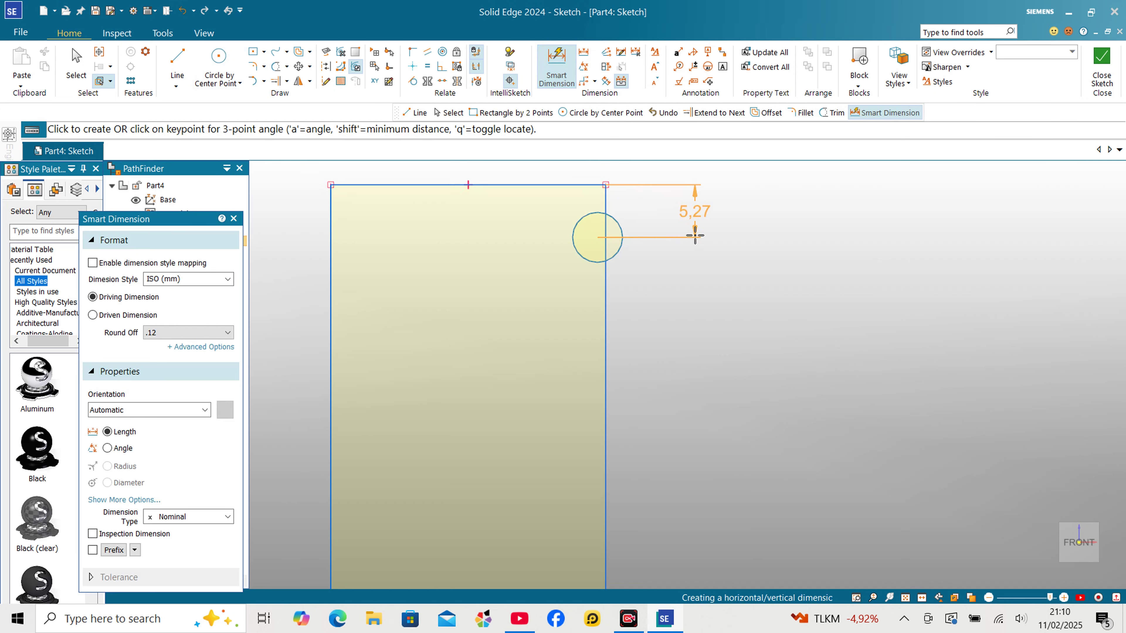
{"action": "left_click", "coordinate": [695, 236]}
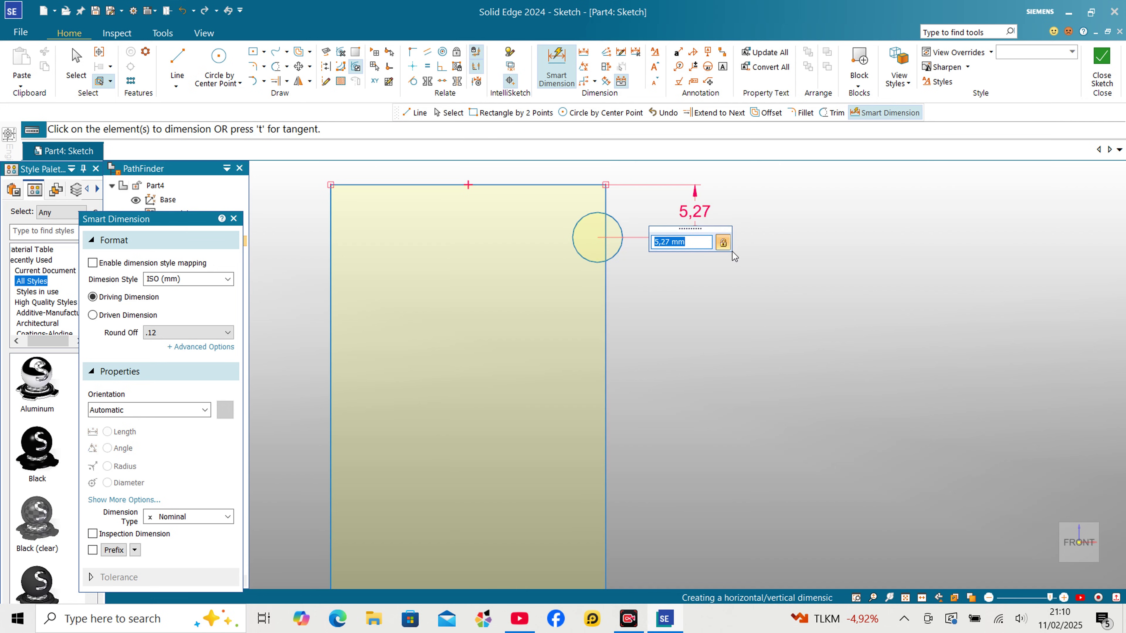
{"action": "type", "text": "2,5"}
{"action": "key", "text": "Return"}
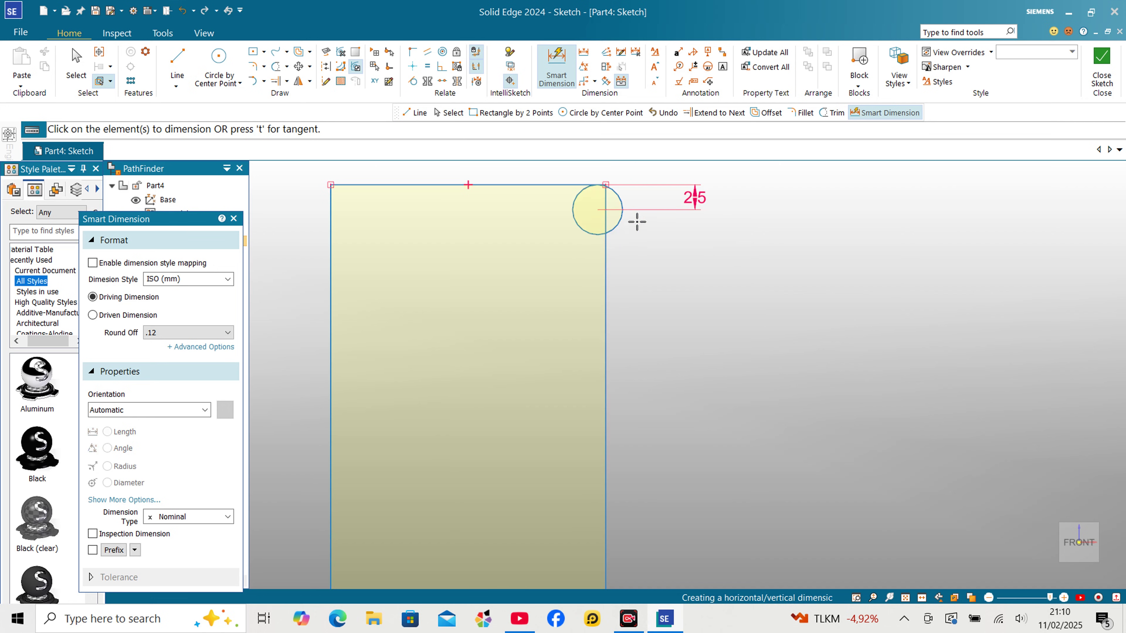
{"action": "left_click", "coordinate": [617, 225]}
{"action": "left_click", "coordinate": [697, 310]}
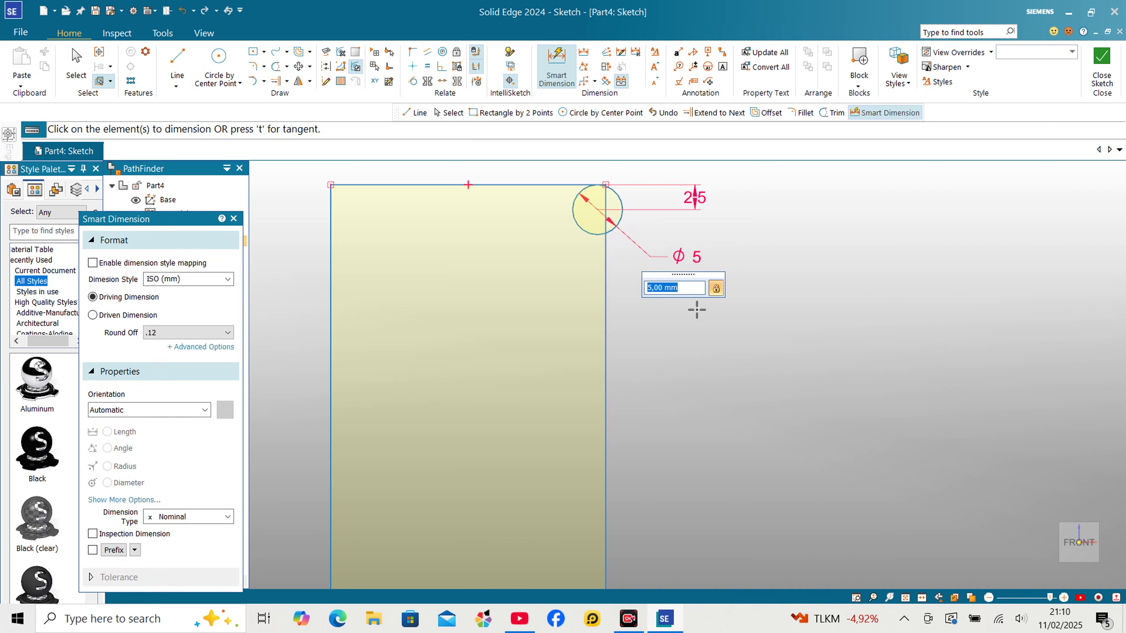
{"action": "key", "text": "Return"}
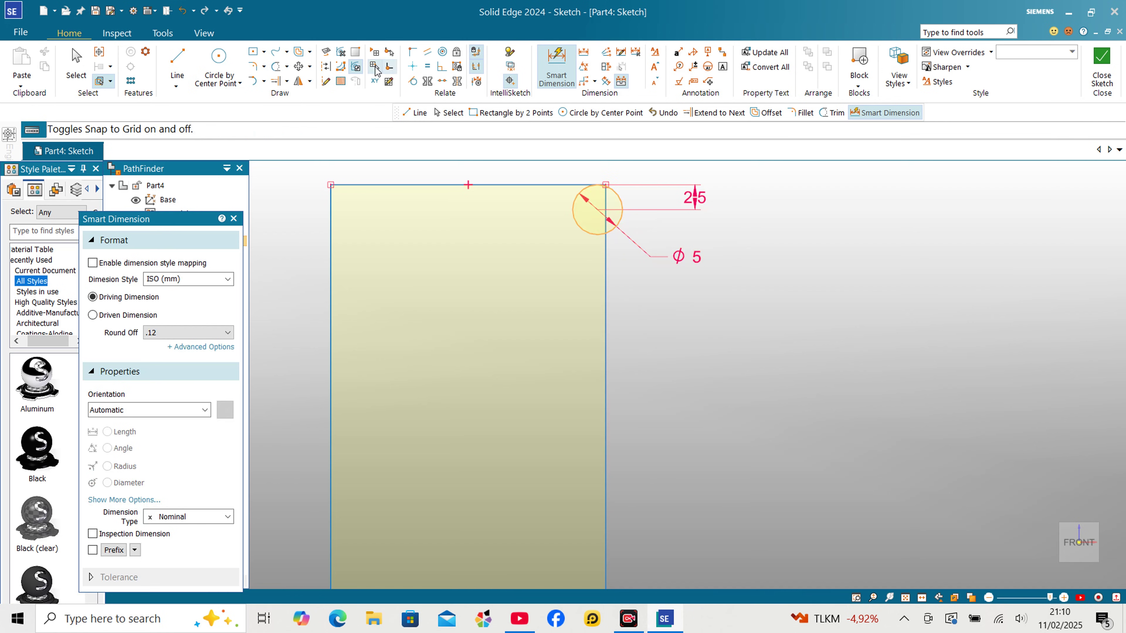
Draw a two-point rectangle about 2 mm wide against the outside of the narrow part's vertical line, just below the circle
{"action": "left_click", "coordinate": [262, 52]}
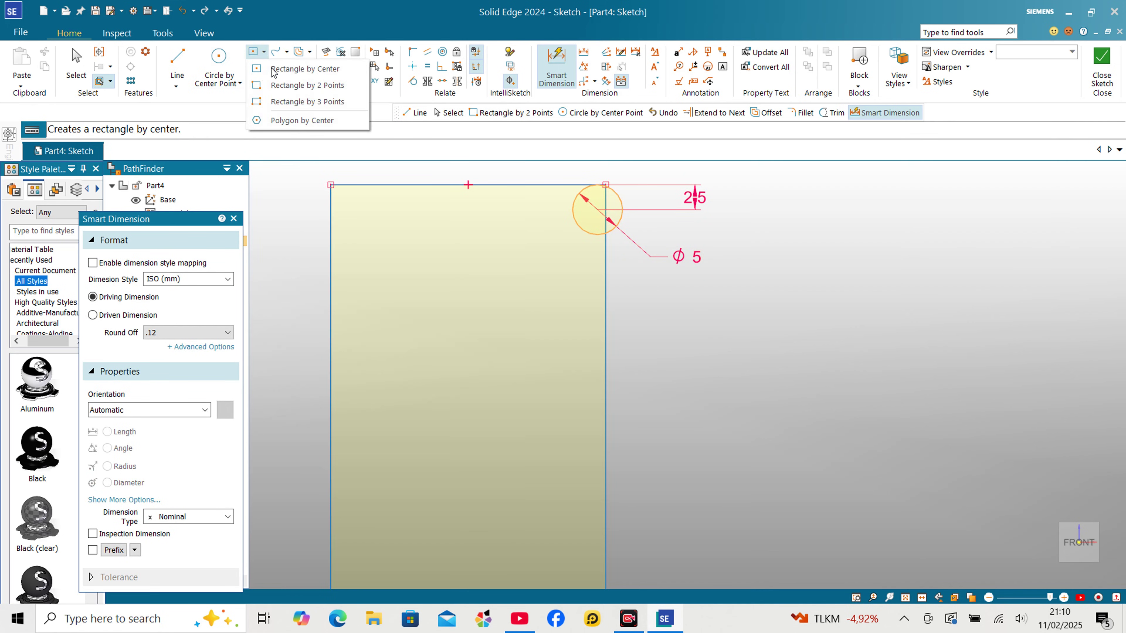
{"action": "left_click", "coordinate": [289, 84]}
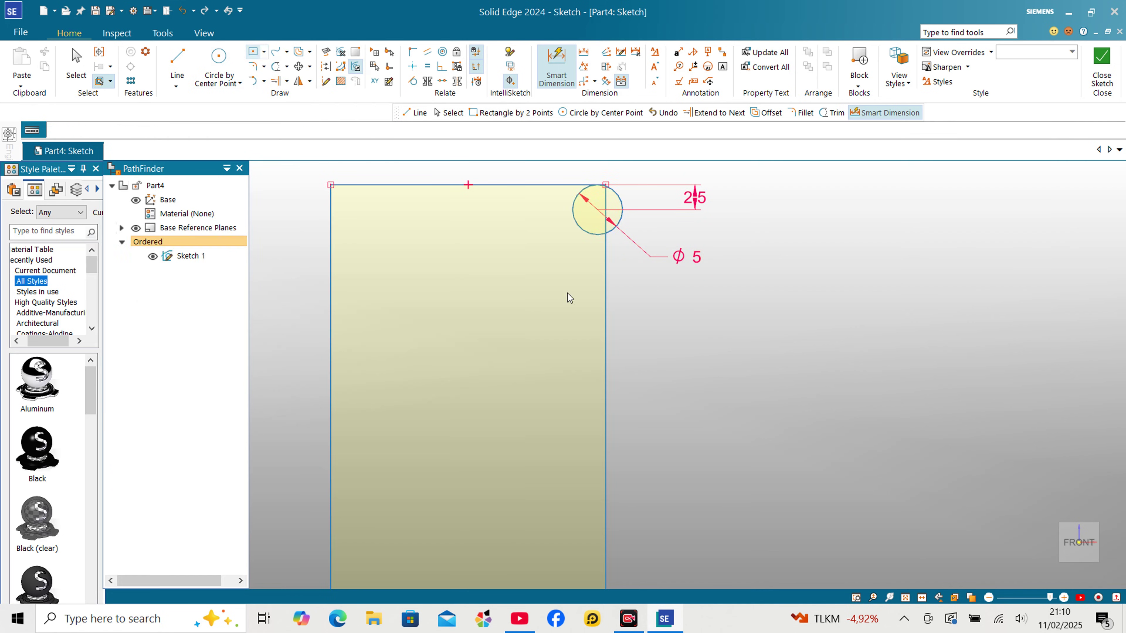
{"action": "left_click", "coordinate": [607, 255]}
{"action": "left_click", "coordinate": [628, 337]}
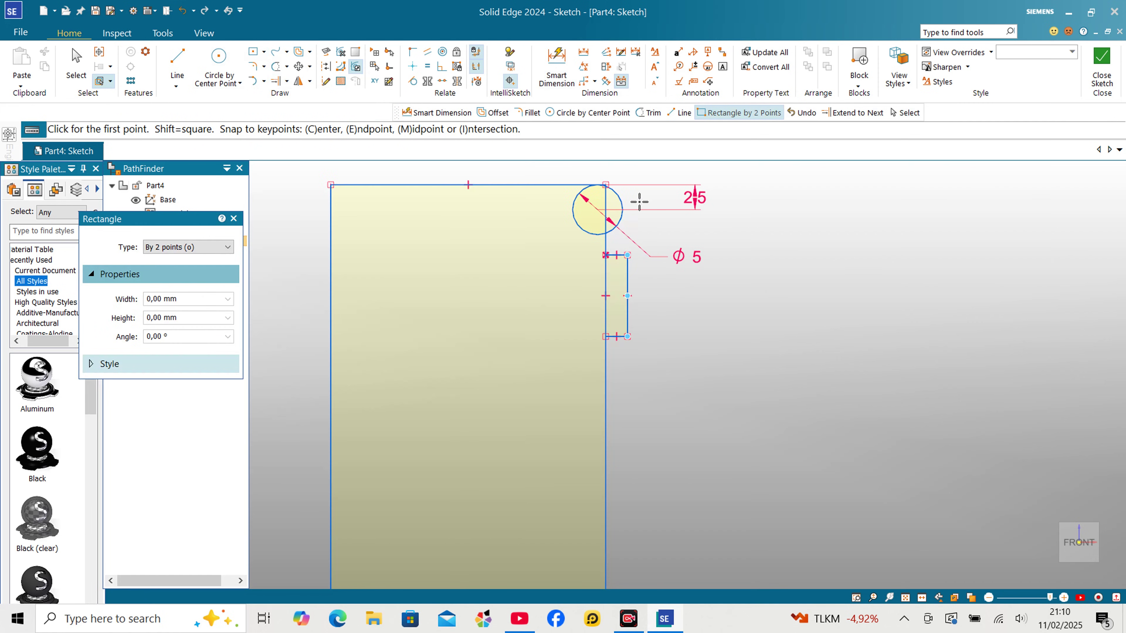
Dimension the small rectangle's width at 2 mm
{"action": "left_click", "coordinate": [557, 67]}
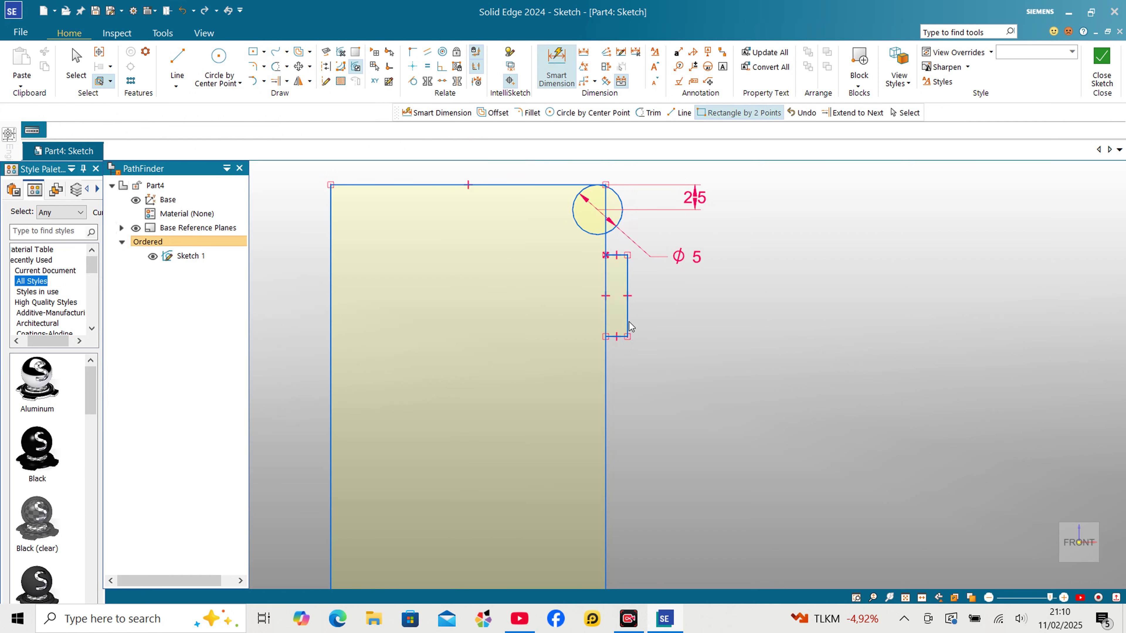
{"action": "left_click", "coordinate": [624, 337]}
{"action": "left_click", "coordinate": [639, 388]}
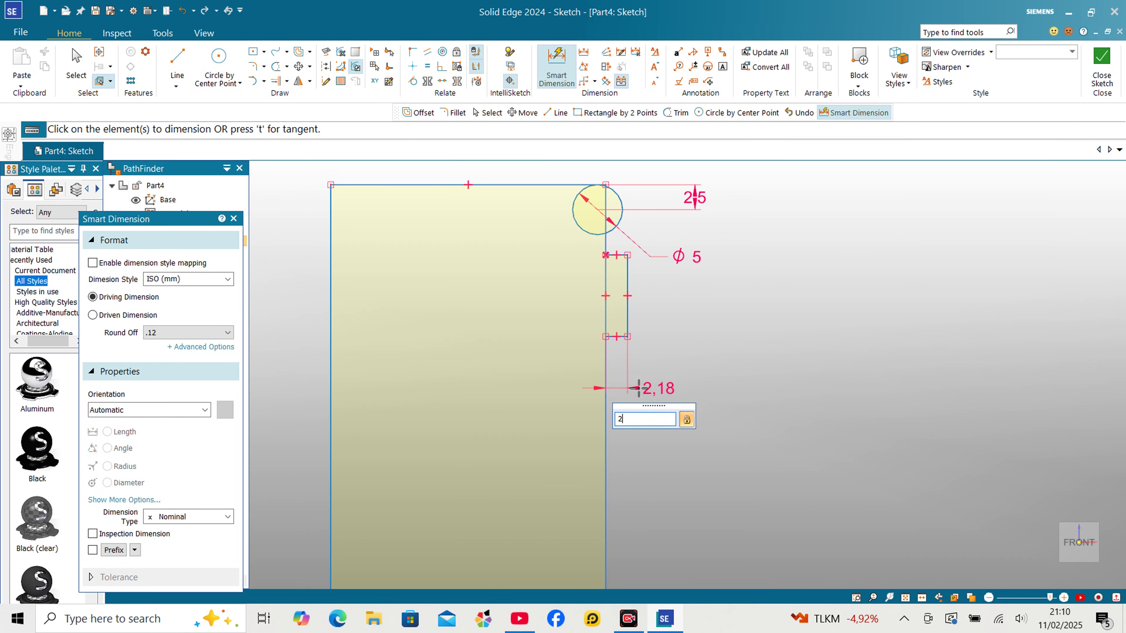
{"action": "key", "text": "Return"}
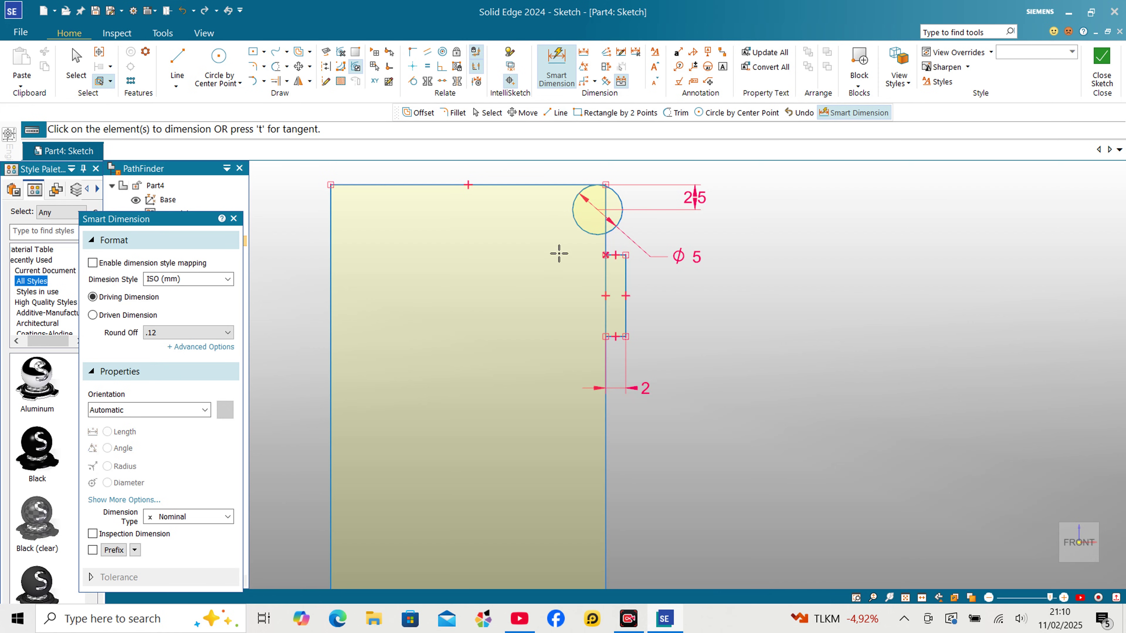
Dimension the small rectangle's height at 10 mm
{"action": "left_click", "coordinate": [627, 318]}
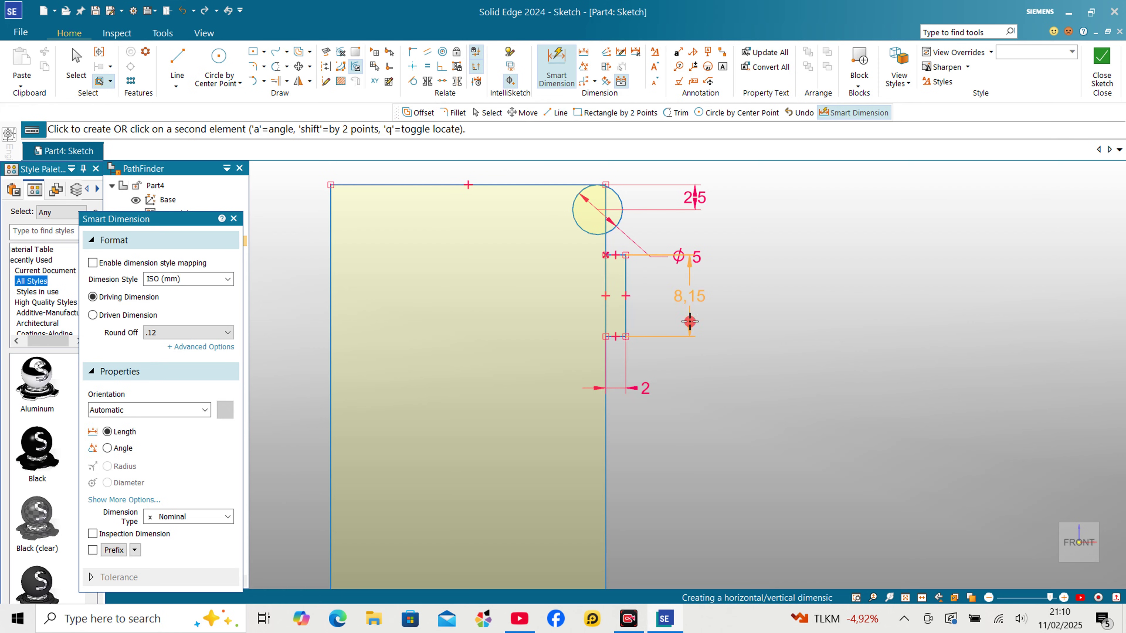
{"action": "left_click", "coordinate": [689, 323]}
{"action": "type", "text": "10"}
{"action": "key", "text": "Return"}
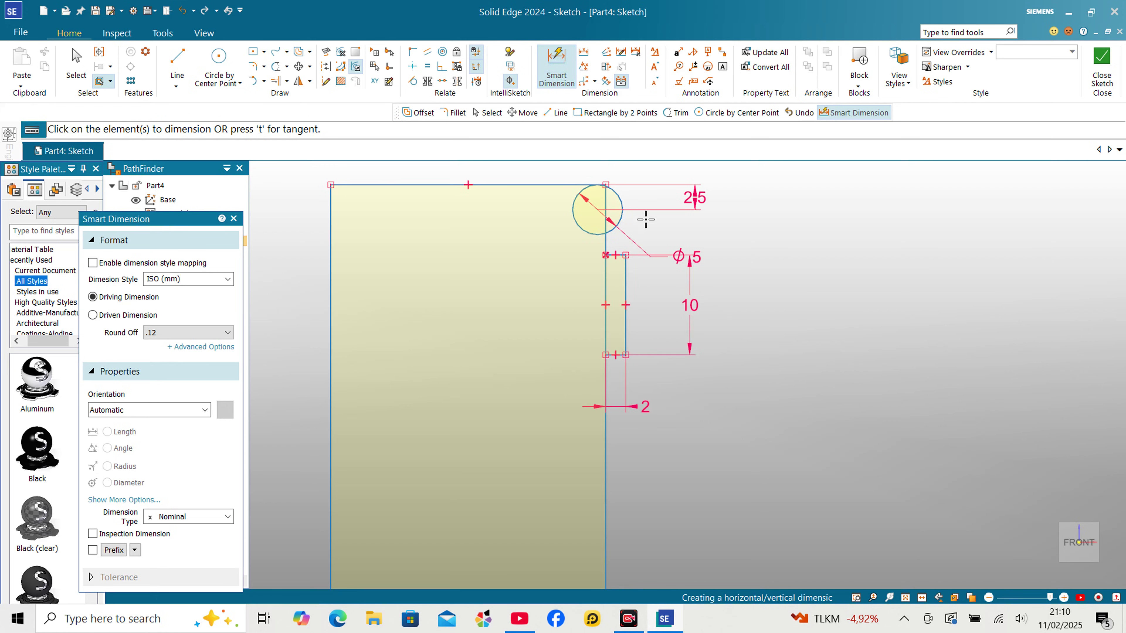
Dimension the vertical distance from the circle's centre to the small rectangle's upper edge at 8 mm
{"action": "scroll", "coordinate": [626, 227], "scroll_direction": "up", "scroll_amount": 5}
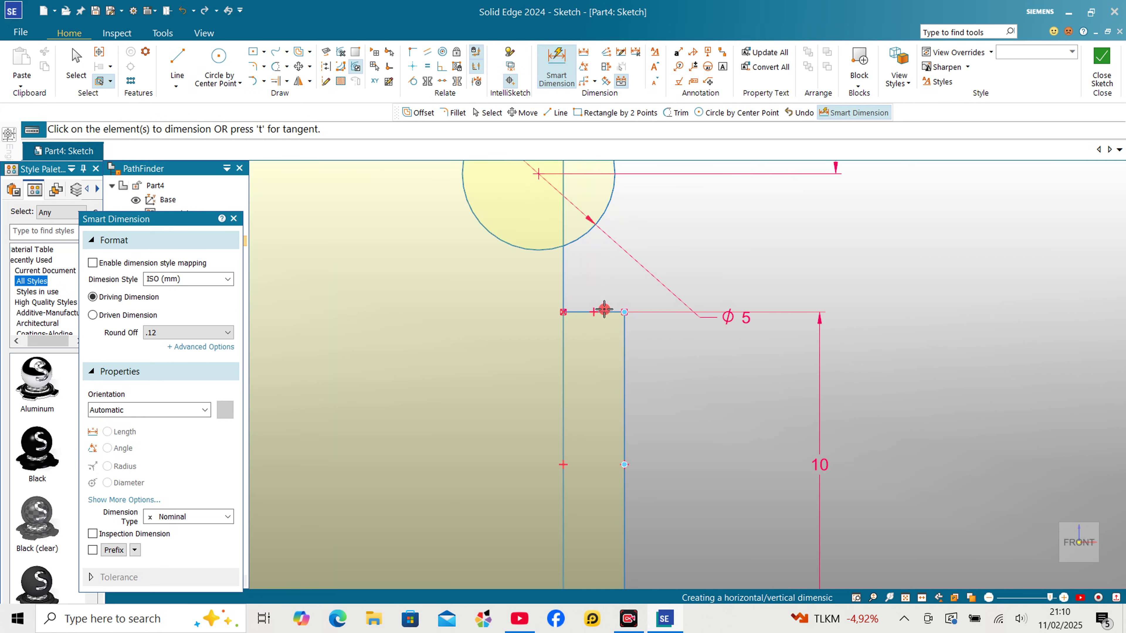
{"action": "left_click", "coordinate": [604, 310]}
{"action": "left_click", "coordinate": [612, 197]}
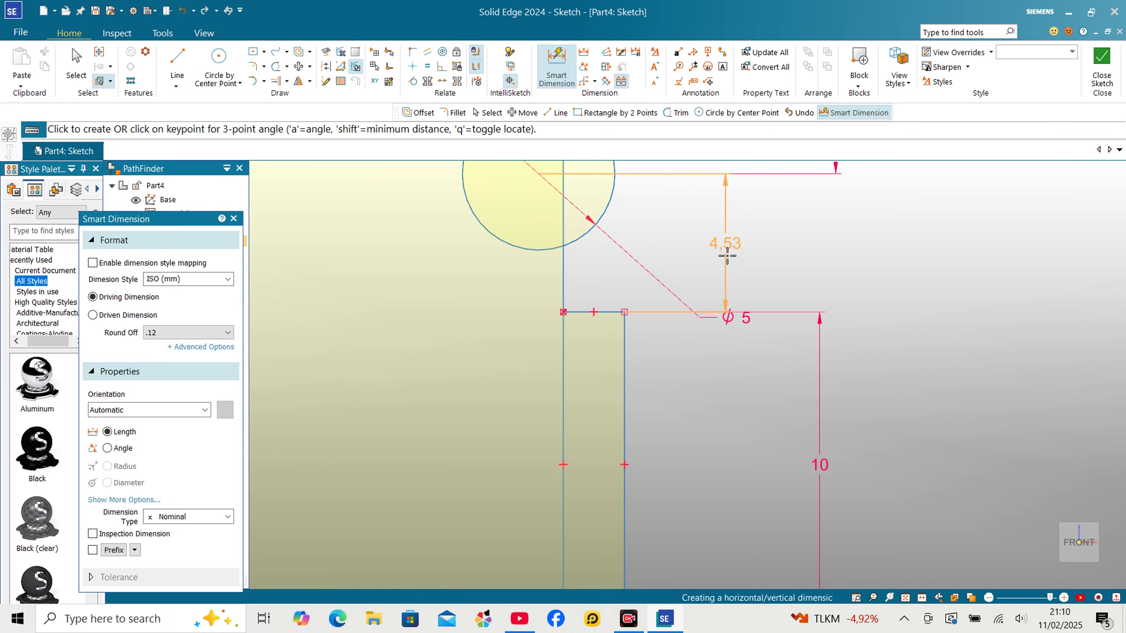
{"action": "left_click", "coordinate": [753, 257]}
{"action": "scroll", "coordinate": [791, 340], "scroll_direction": "down", "scroll_amount": 2}
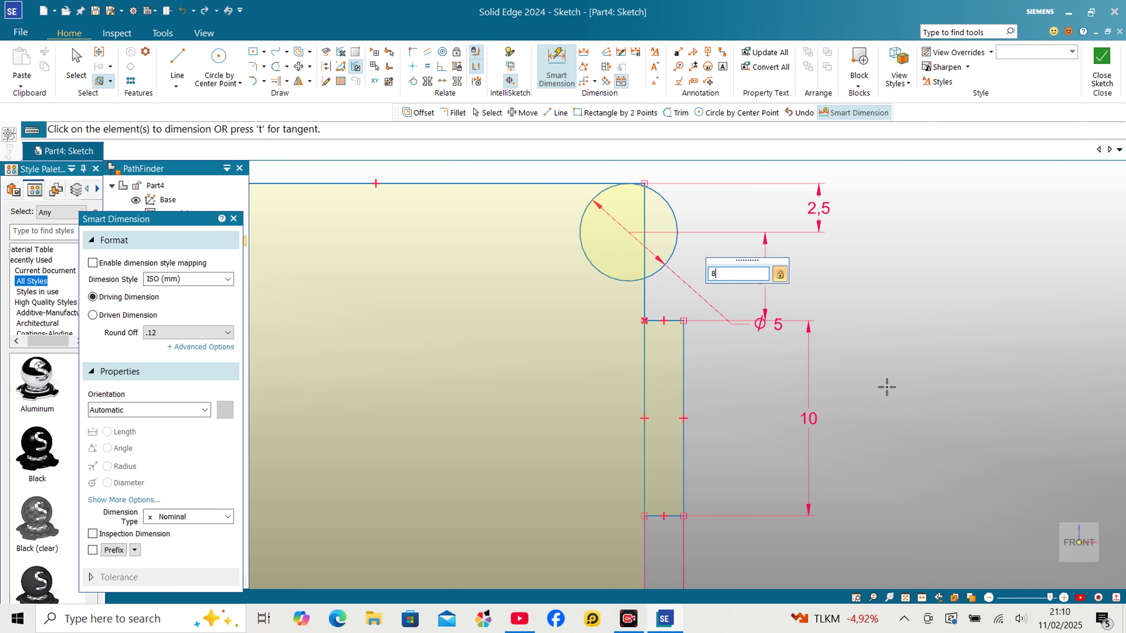
{"action": "key", "text": "Return"}
Trim away the vertical line shared by the narrow upper part and the small rectangle
{"action": "scroll", "coordinate": [712, 339], "scroll_direction": "down", "scroll_amount": 3}
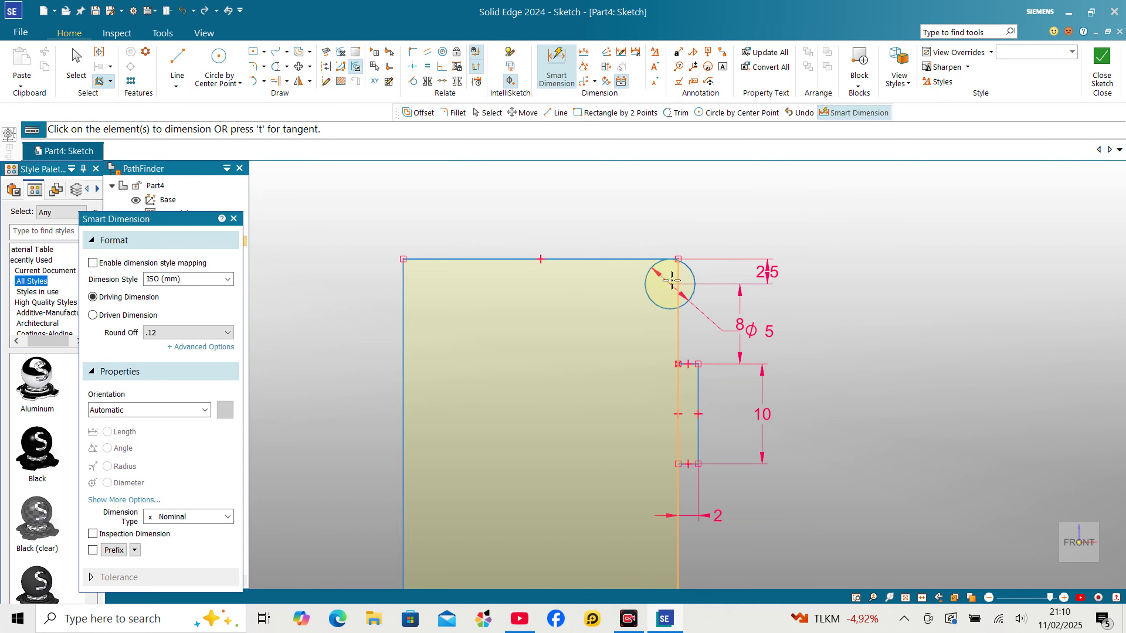
{"action": "left_click", "coordinate": [276, 67]}
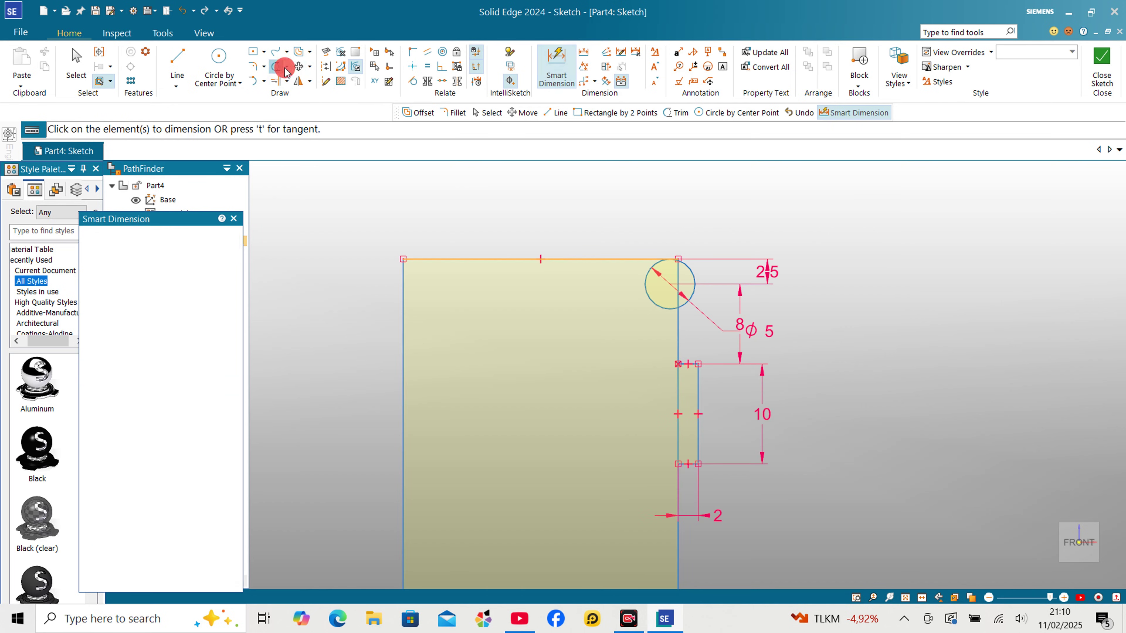
{"action": "scroll", "coordinate": [663, 395], "scroll_direction": "up", "scroll_amount": 3}
{"action": "left_click", "coordinate": [679, 367]}
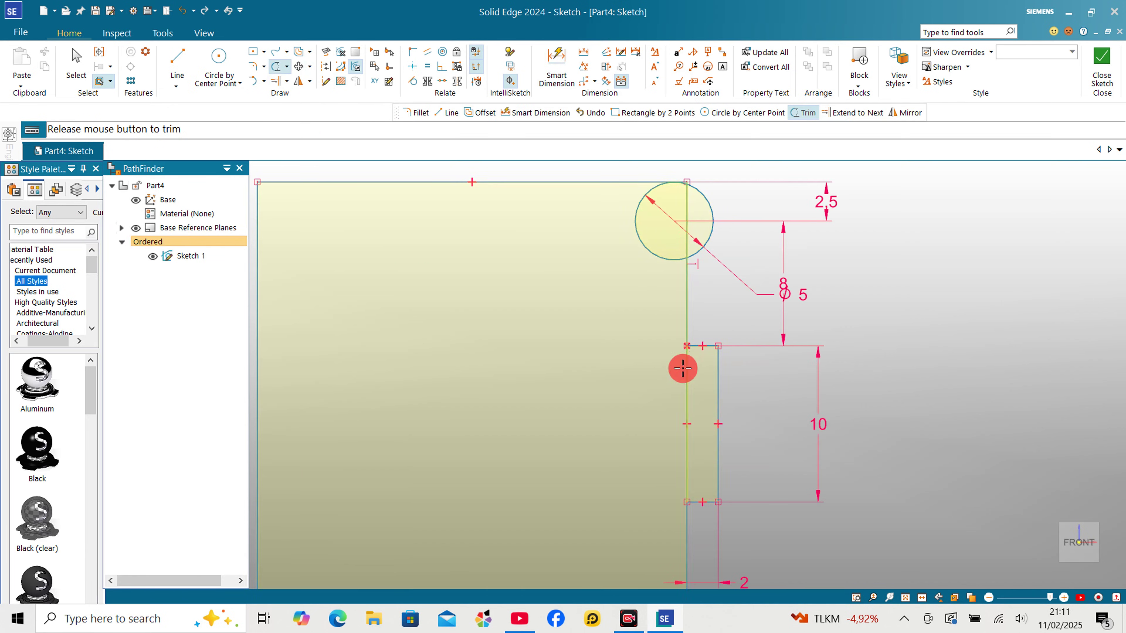
{"action": "left_click", "coordinate": [686, 371]}
Trim the vertical line inside the circle, the circle's inner arc and the leftover corner beyond the rounded top edge
{"action": "scroll", "coordinate": [665, 381], "scroll_direction": "down", "scroll_amount": 2}
{"action": "scroll", "coordinate": [666, 312], "scroll_direction": "up", "scroll_amount": 4}
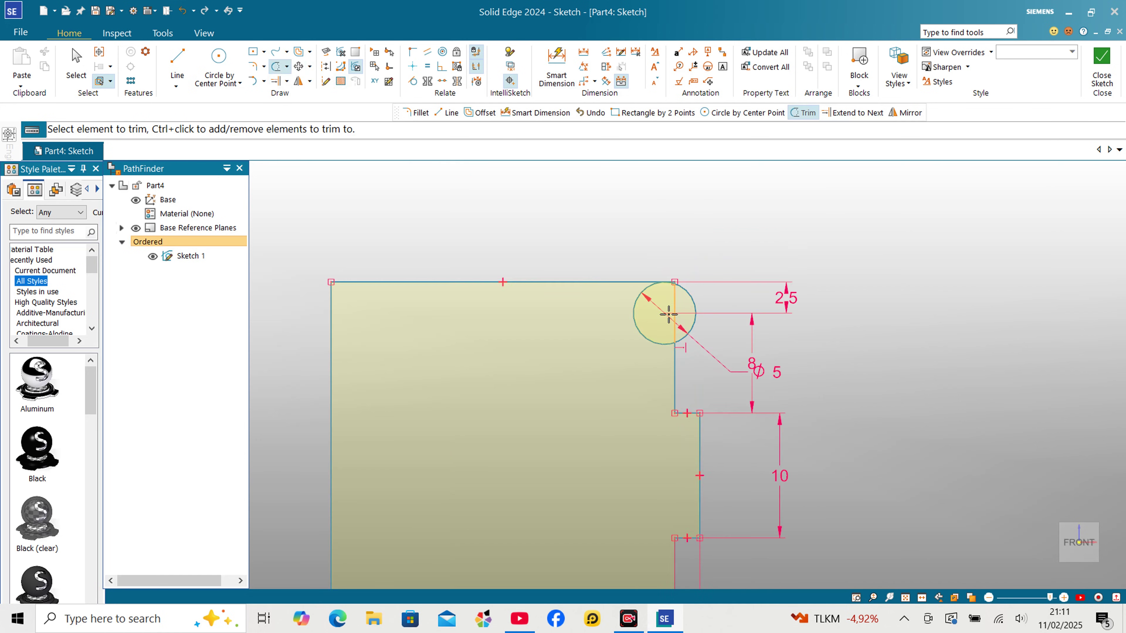
{"action": "left_click", "coordinate": [674, 304]}
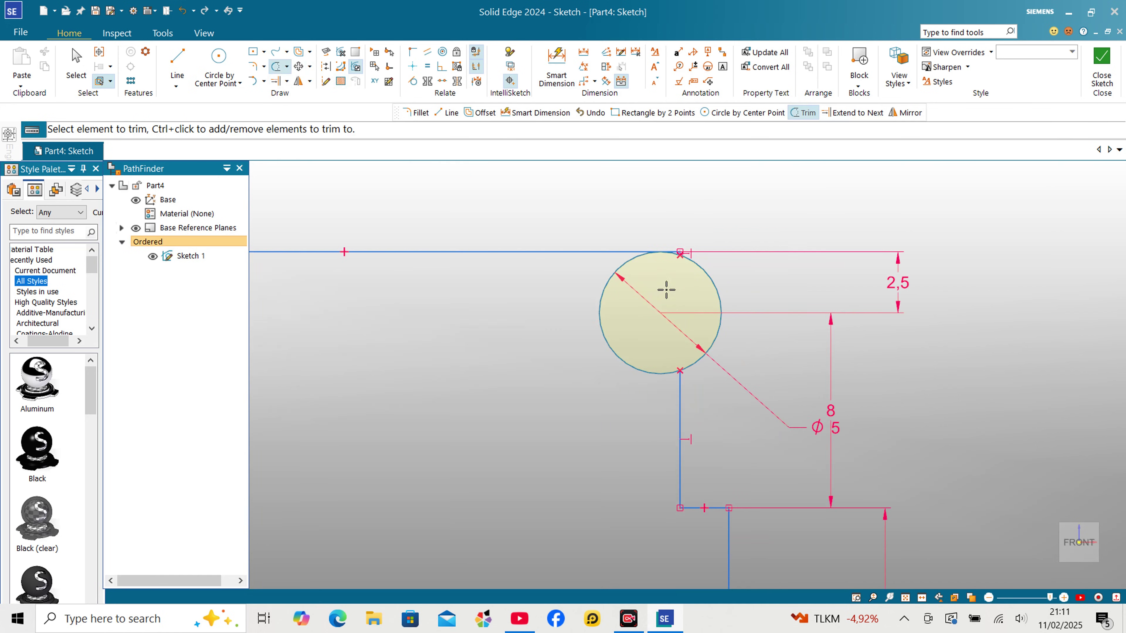
{"action": "left_click", "coordinate": [628, 261]}
{"action": "scroll", "coordinate": [683, 248], "scroll_direction": "up", "scroll_amount": 4}
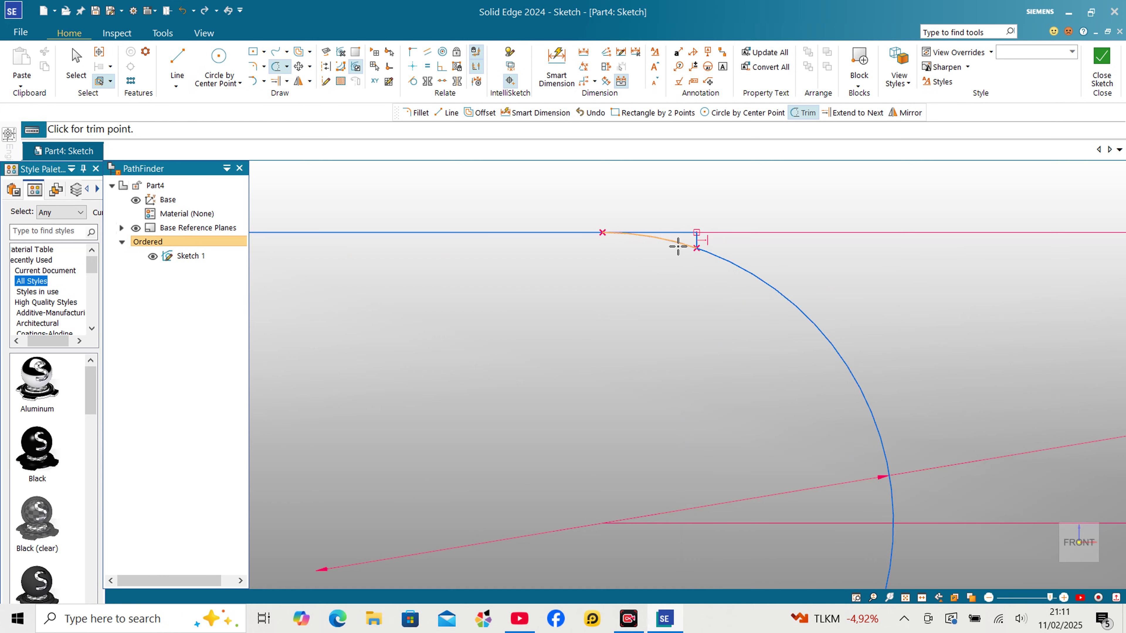
{"action": "left_click", "coordinate": [683, 238]}
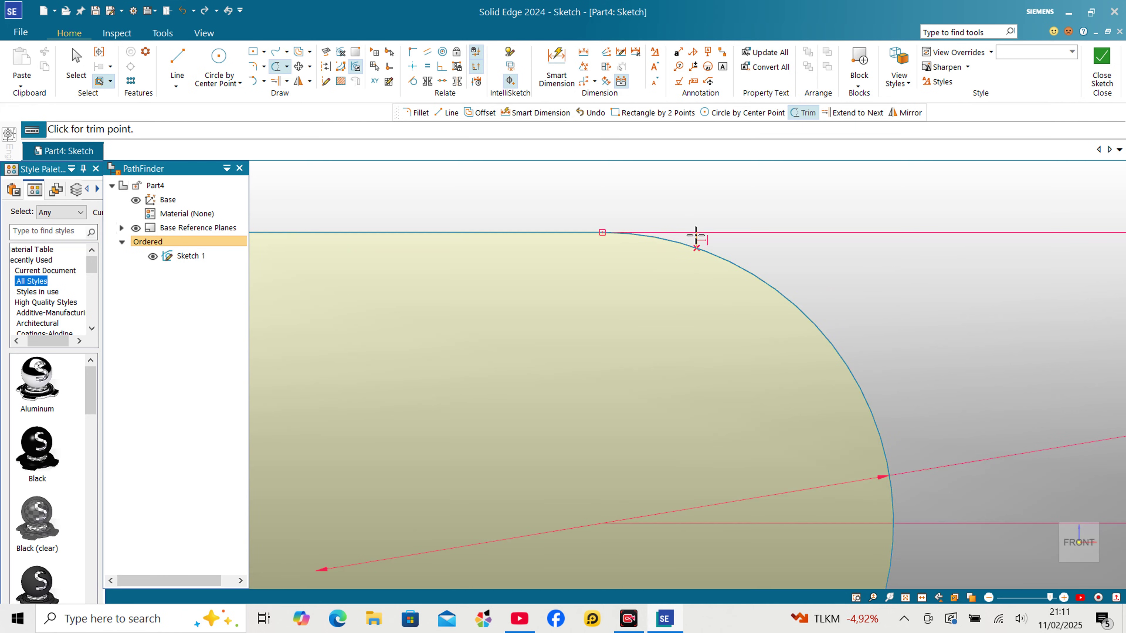
Fillet the corner between the rounded lip's arc and the neck's vertical line with a 1 mm radius
{"action": "scroll", "coordinate": [607, 198], "scroll_direction": "down", "scroll_amount": 4}
{"action": "scroll", "coordinate": [643, 332], "scroll_direction": "down", "scroll_amount": 2}
{"action": "scroll", "coordinate": [601, 302], "scroll_direction": "up", "scroll_amount": 2}
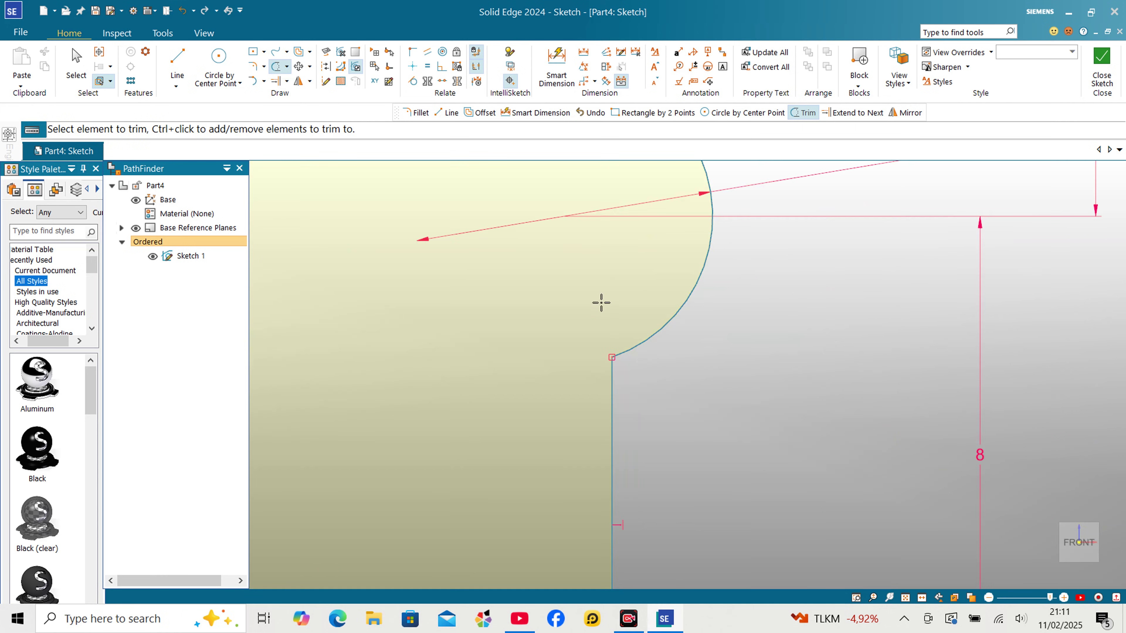
{"action": "scroll", "coordinate": [546, 272], "scroll_direction": "down", "scroll_amount": 1}
{"action": "left_click", "coordinate": [264, 66]}
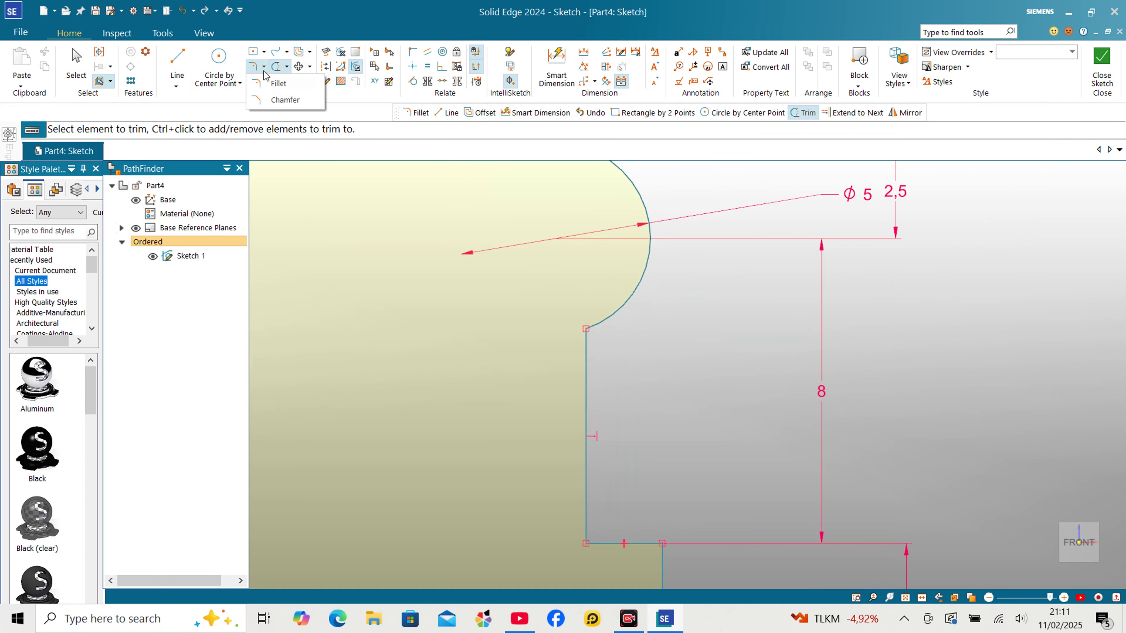
{"action": "left_click", "coordinate": [269, 76]}
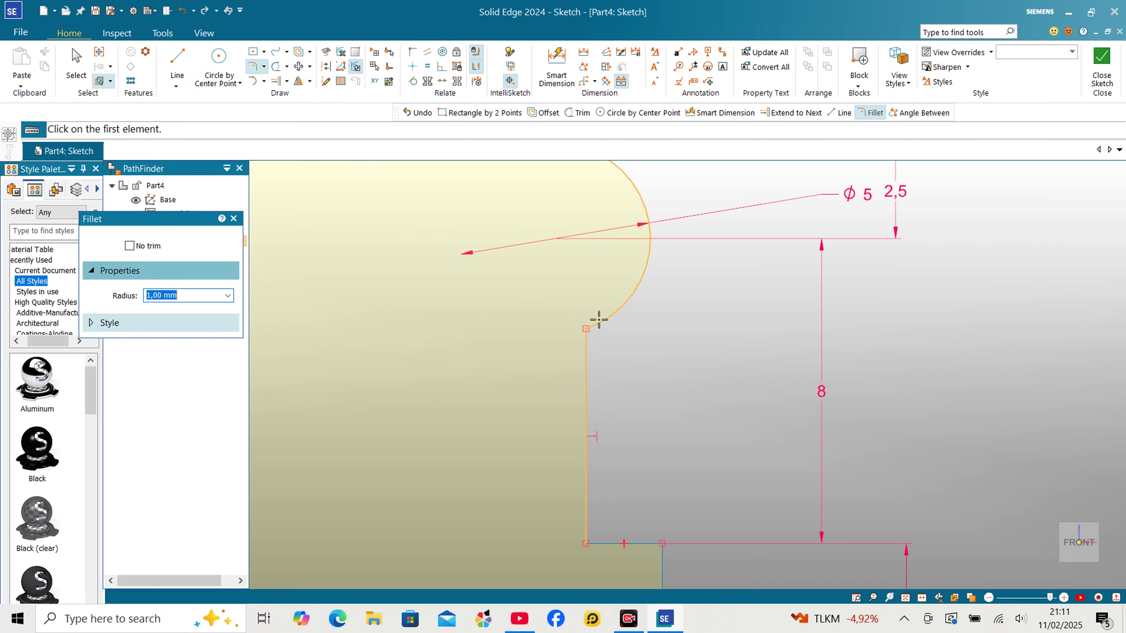
{"action": "left_click", "coordinate": [586, 377]}
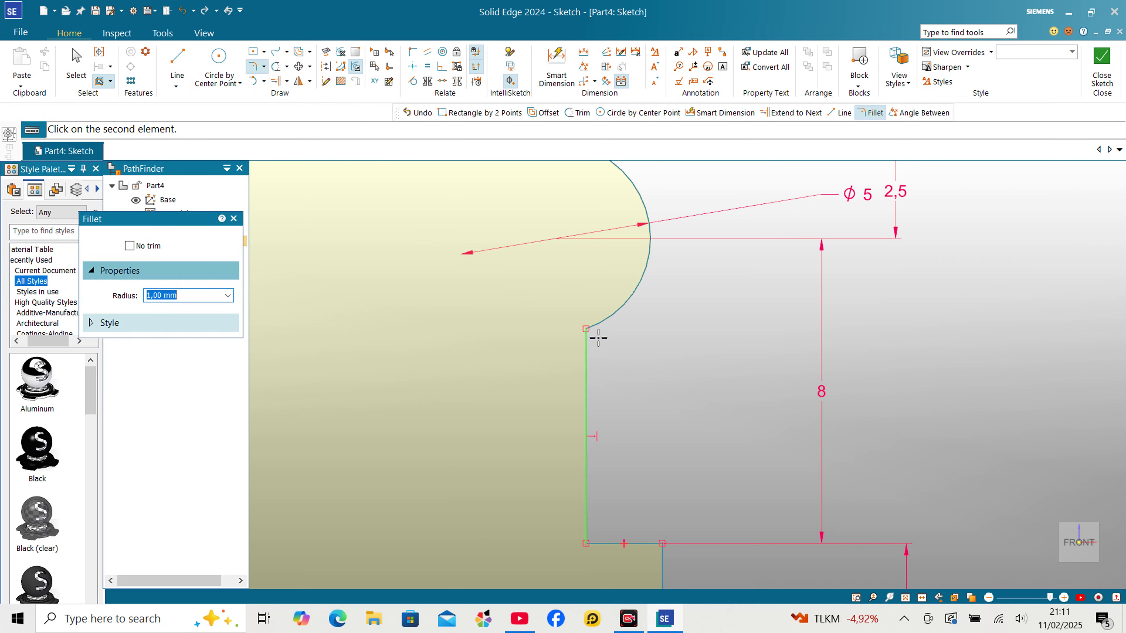
{"action": "scroll", "coordinate": [583, 344], "scroll_direction": "down", "scroll_amount": 3}
Fillet the inner and outer corners at the small rectangle's upper edge with a 1 mm radius
{"action": "scroll", "coordinate": [585, 465], "scroll_direction": "up", "scroll_amount": 3}
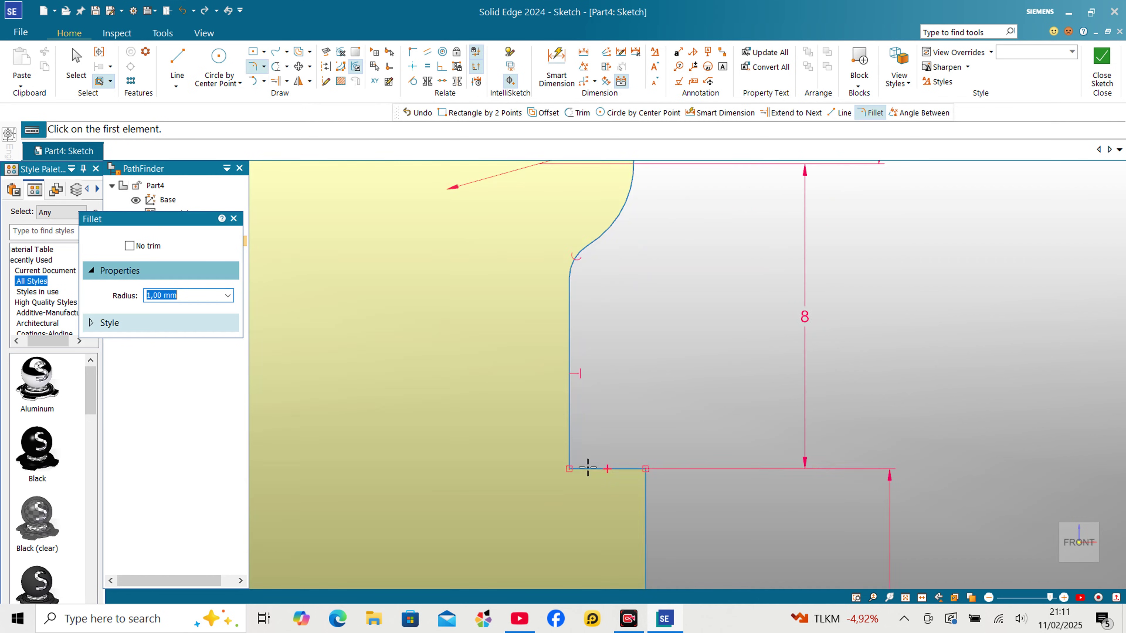
{"action": "left_click", "coordinate": [585, 459]}
{"action": "left_click", "coordinate": [566, 419]}
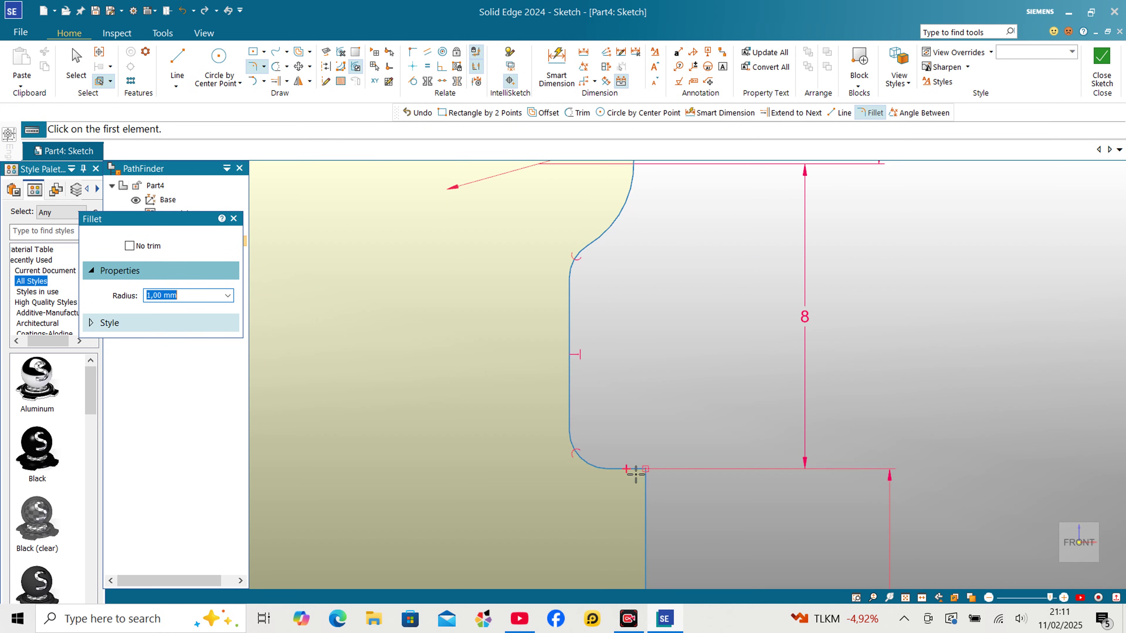
{"action": "left_click", "coordinate": [625, 466]}
{"action": "left_click", "coordinate": [646, 488]}
Trim the leftover line stub beyond the fillet at the small rectangle's upper outer corner
{"action": "scroll", "coordinate": [654, 350], "scroll_direction": "down", "scroll_amount": 2}
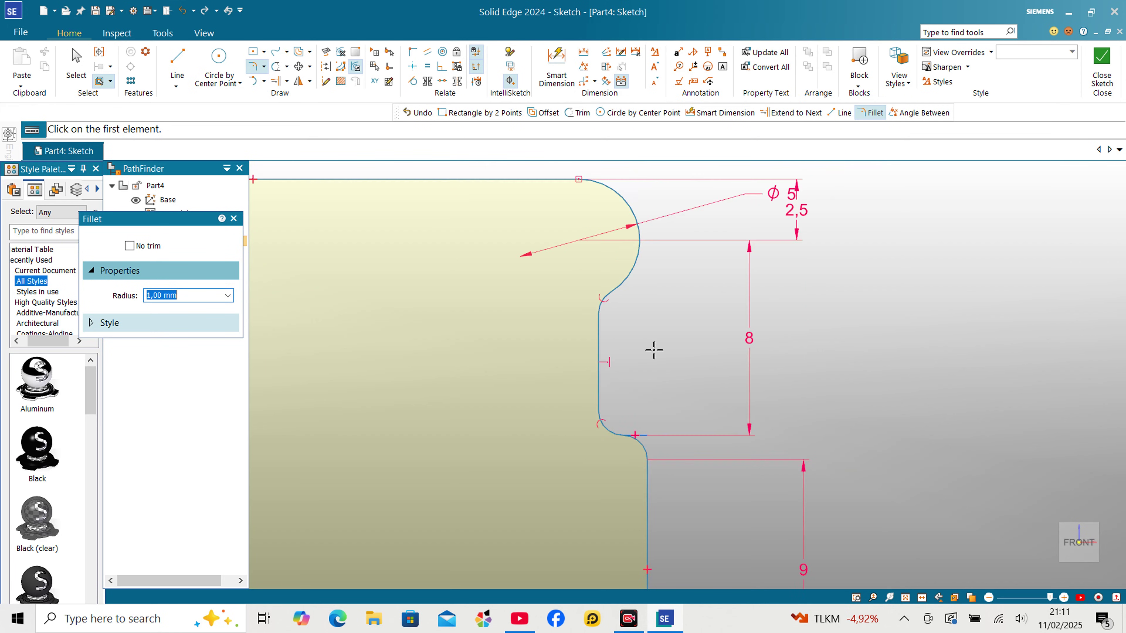
{"action": "left_click", "coordinate": [276, 66]}
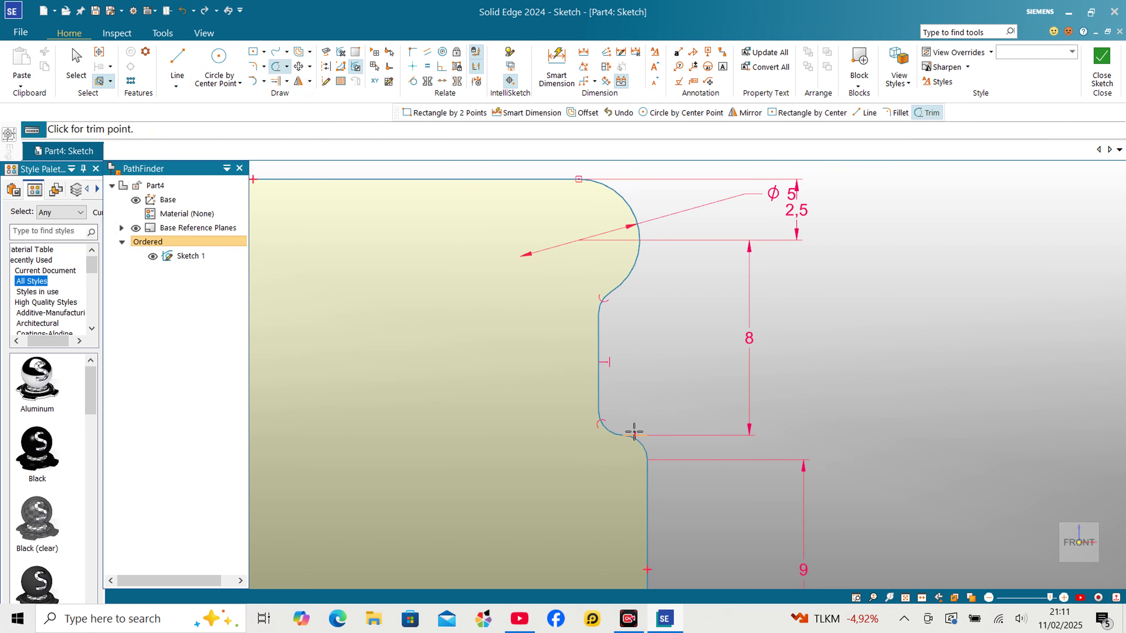
{"action": "left_click", "coordinate": [642, 431]}
Fillet the inner and outer corners at the small rectangle's lower edge with a 1 mm radius
{"action": "scroll", "coordinate": [658, 377], "scroll_direction": "down", "scroll_amount": 3}
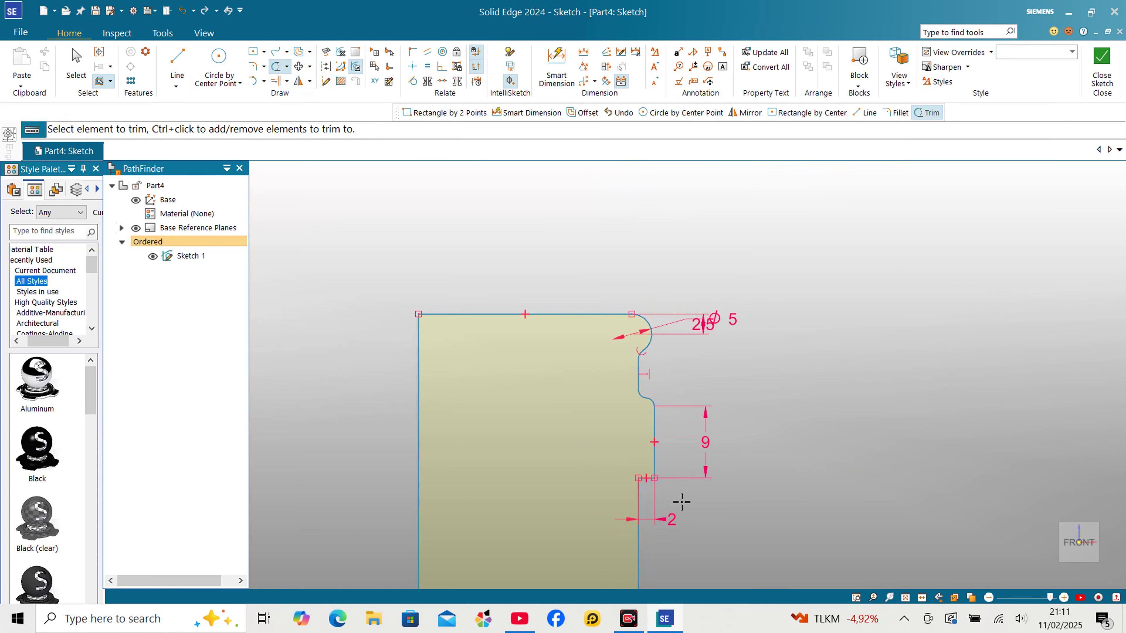
{"action": "scroll", "coordinate": [666, 476], "scroll_direction": "up", "scroll_amount": 2}
{"action": "scroll", "coordinate": [666, 476], "scroll_direction": "up", "scroll_amount": 2}
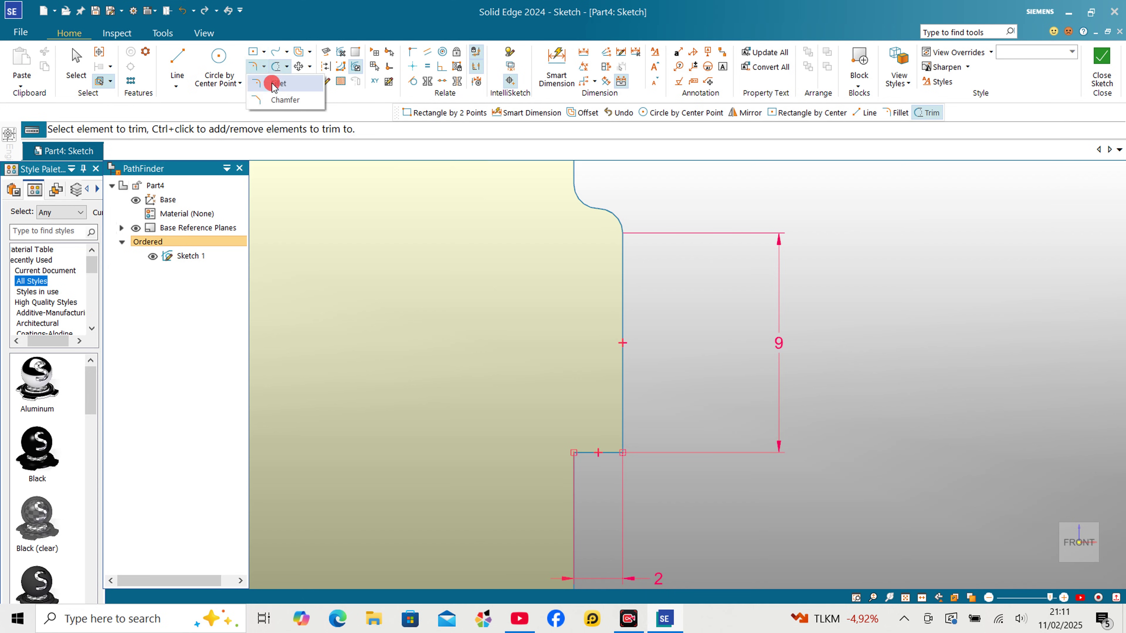
{"action": "left_click", "coordinate": [253, 66]}
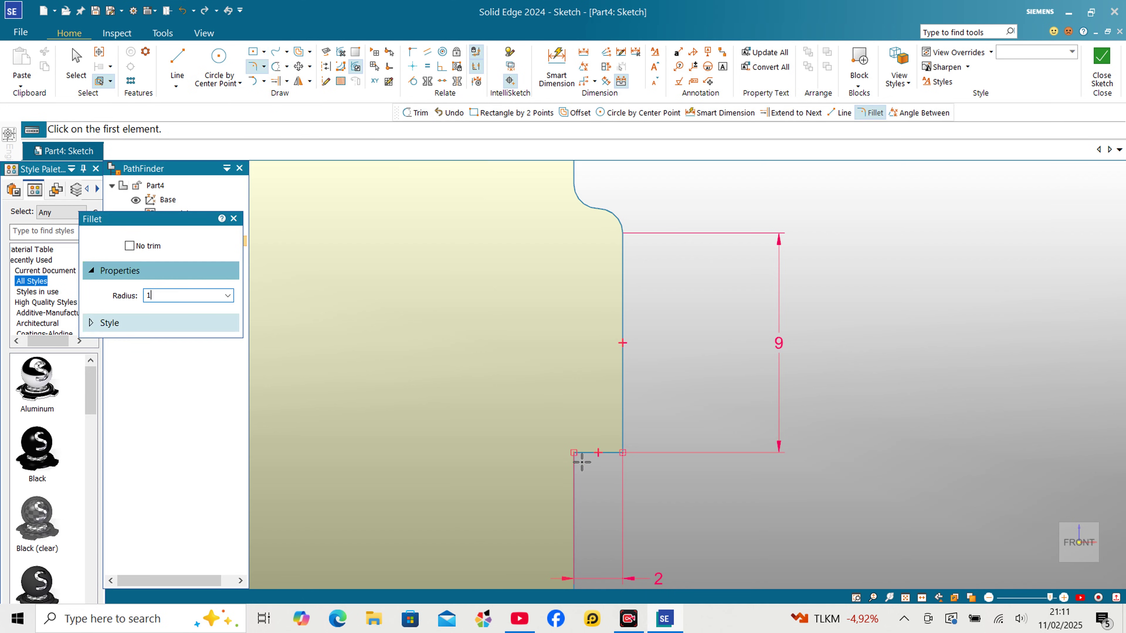
{"action": "left_click", "coordinate": [574, 484]}
{"action": "left_click", "coordinate": [596, 452]}
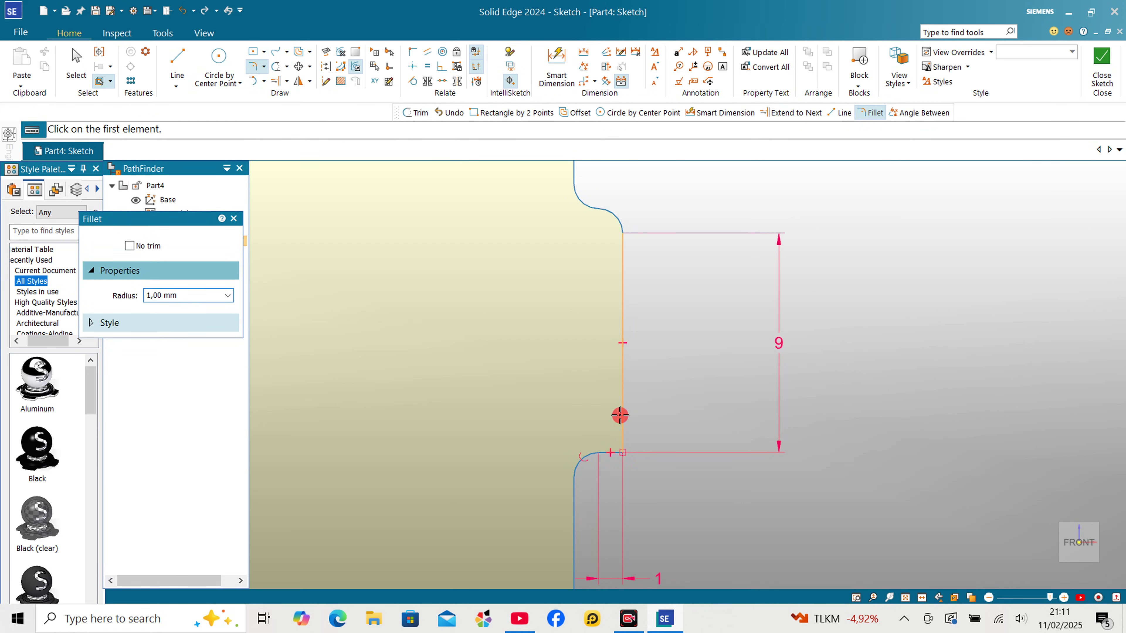
{"action": "left_click", "coordinate": [621, 416]}
{"action": "left_click", "coordinate": [609, 453]}
Trim the leftover line stub beyond the fillet at the small rectangle's lower outer corner
{"action": "scroll", "coordinate": [633, 382], "scroll_direction": "down", "scroll_amount": 2}
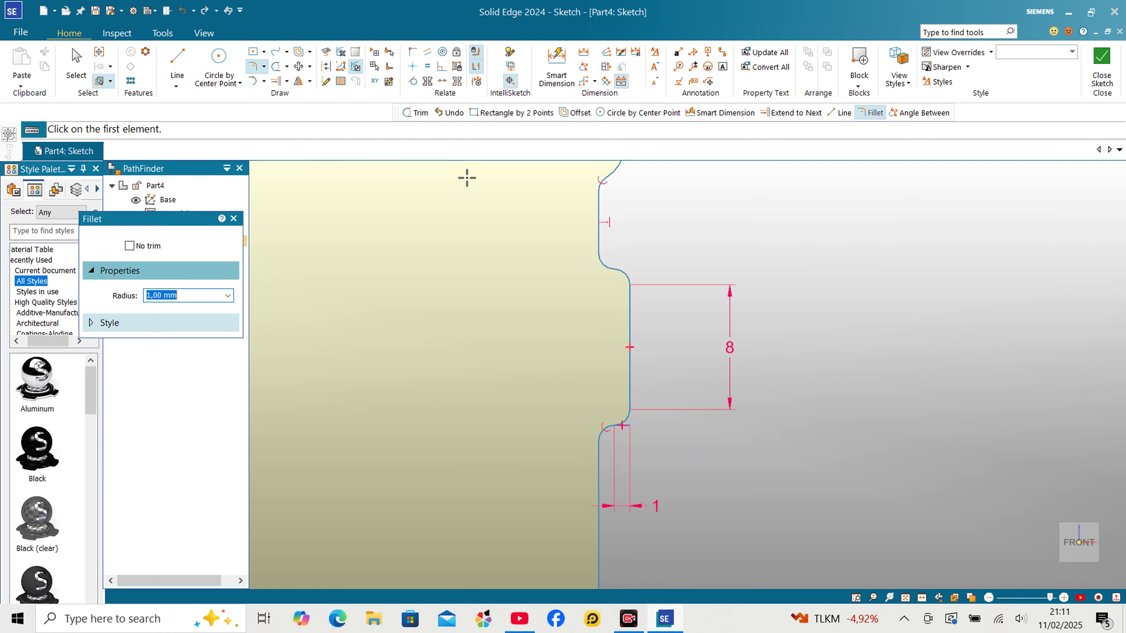
{"action": "left_click", "coordinate": [275, 67]}
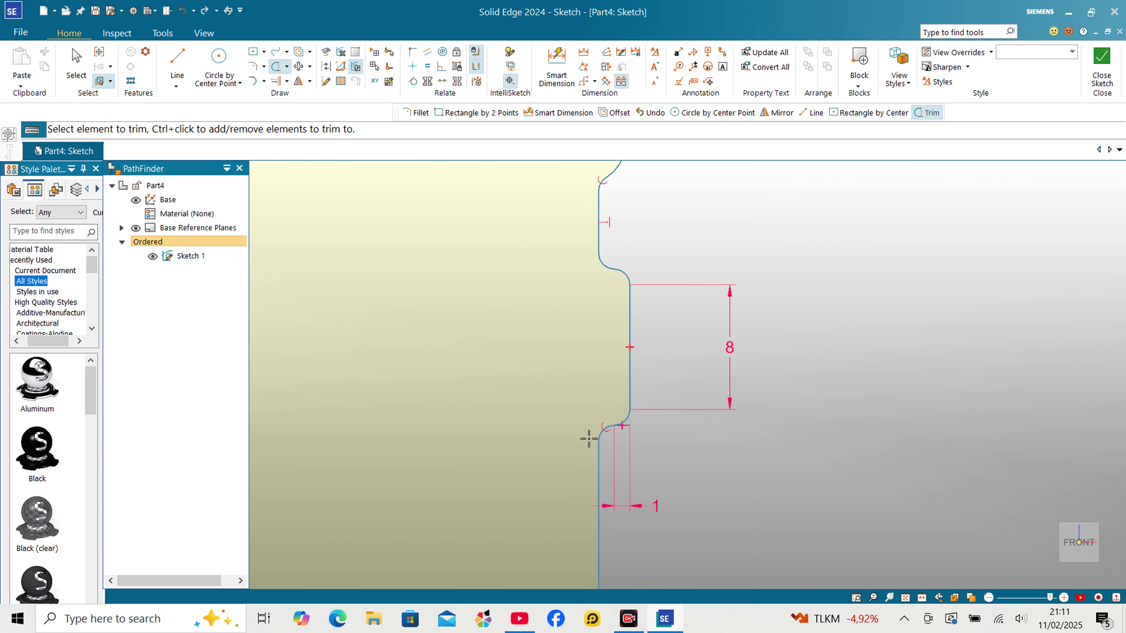
{"action": "scroll", "coordinate": [592, 439], "scroll_direction": "up", "scroll_amount": 3}
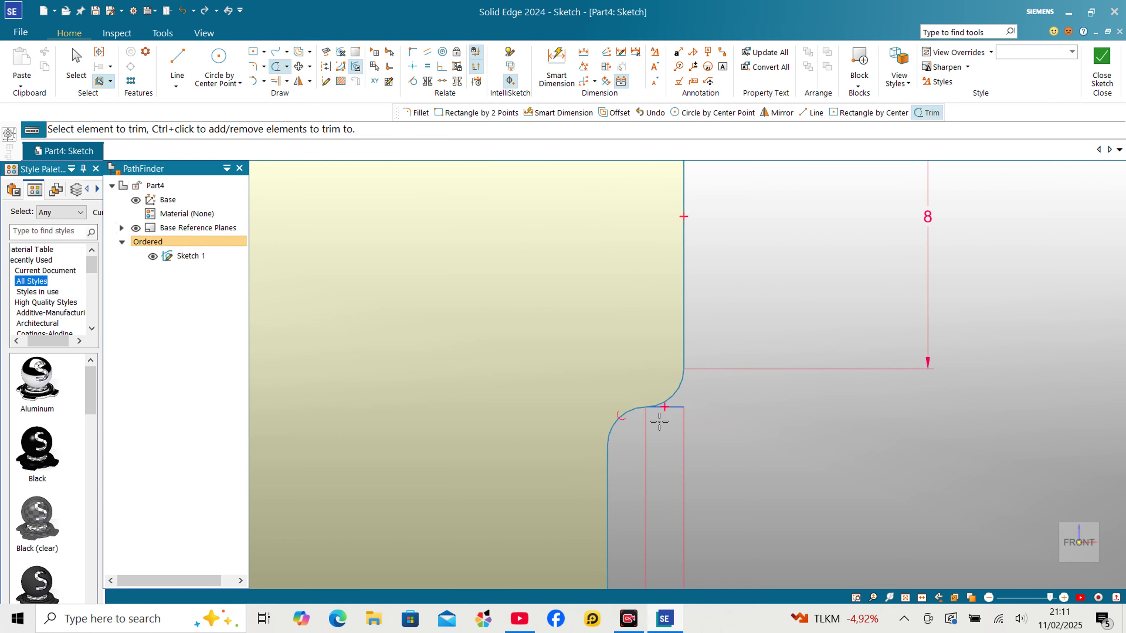
{"action": "left_click", "coordinate": [669, 407]}
Trim away the stray horizontal segment outside the profile, level with the neck's top edge
{"action": "scroll", "coordinate": [603, 414], "scroll_direction": "down", "scroll_amount": 5}
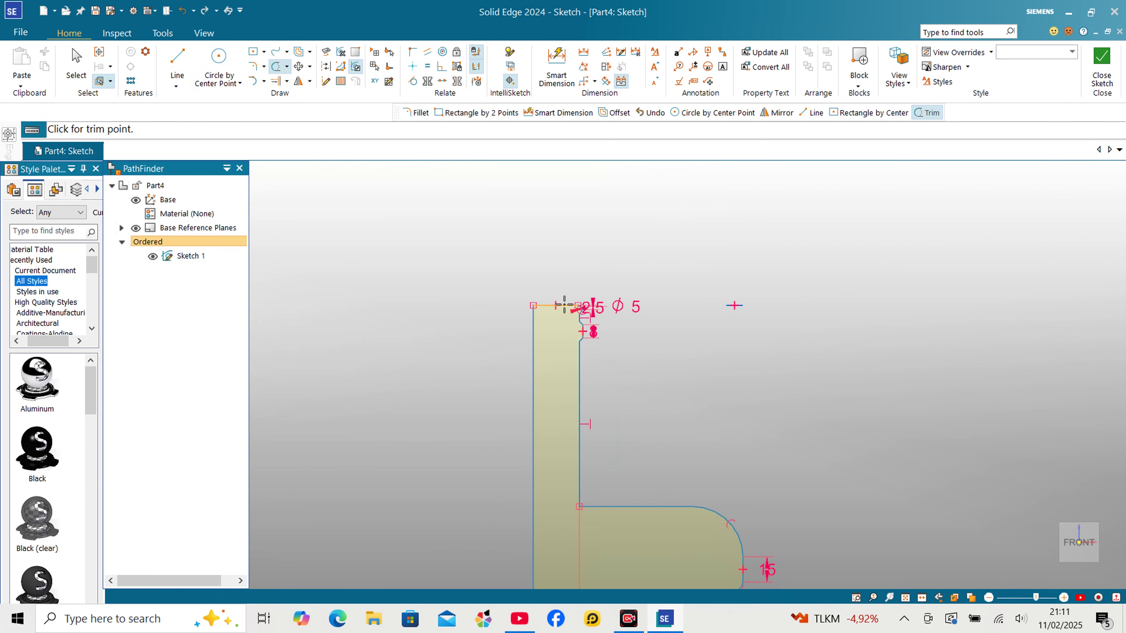
{"action": "left_click", "coordinate": [565, 306]}
{"action": "scroll", "coordinate": [652, 310], "scroll_direction": "up", "scroll_amount": 4}
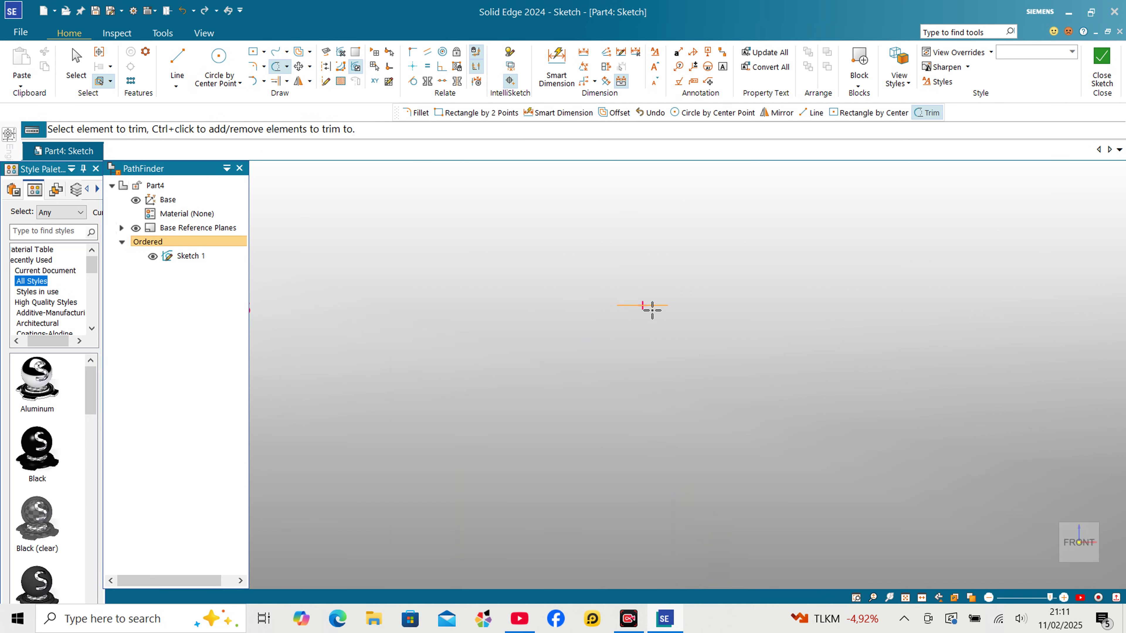
Offset the whole profile outline inward by 1 mm as a chain
{"action": "scroll", "coordinate": [648, 306], "scroll_direction": "down", "scroll_amount": 5}
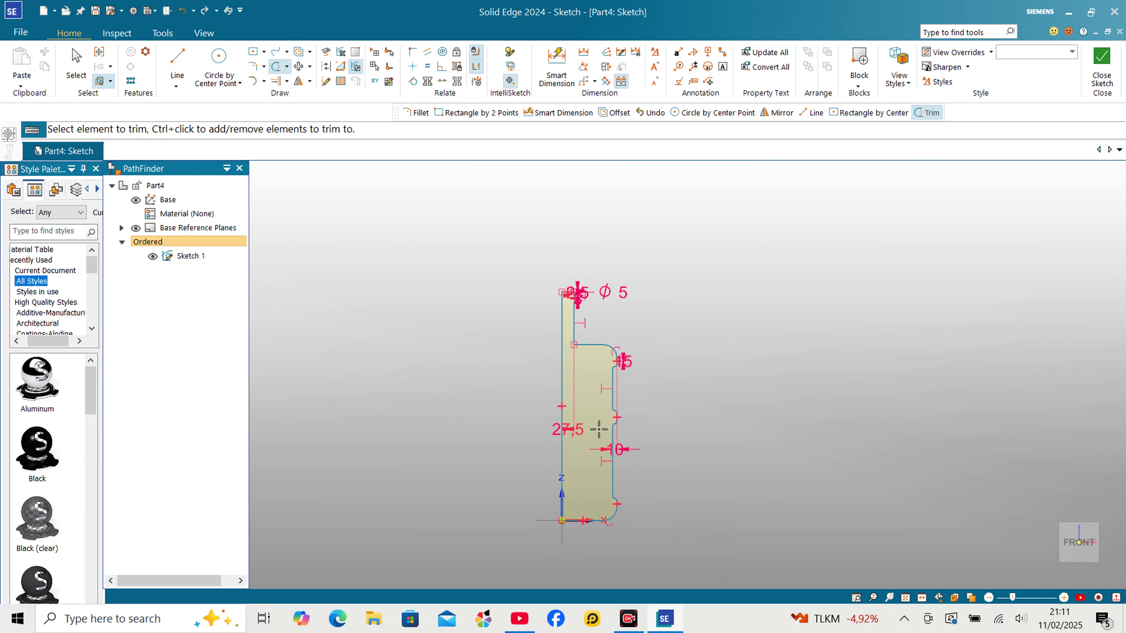
{"action": "scroll", "coordinate": [616, 536], "scroll_direction": "up", "scroll_amount": 3}
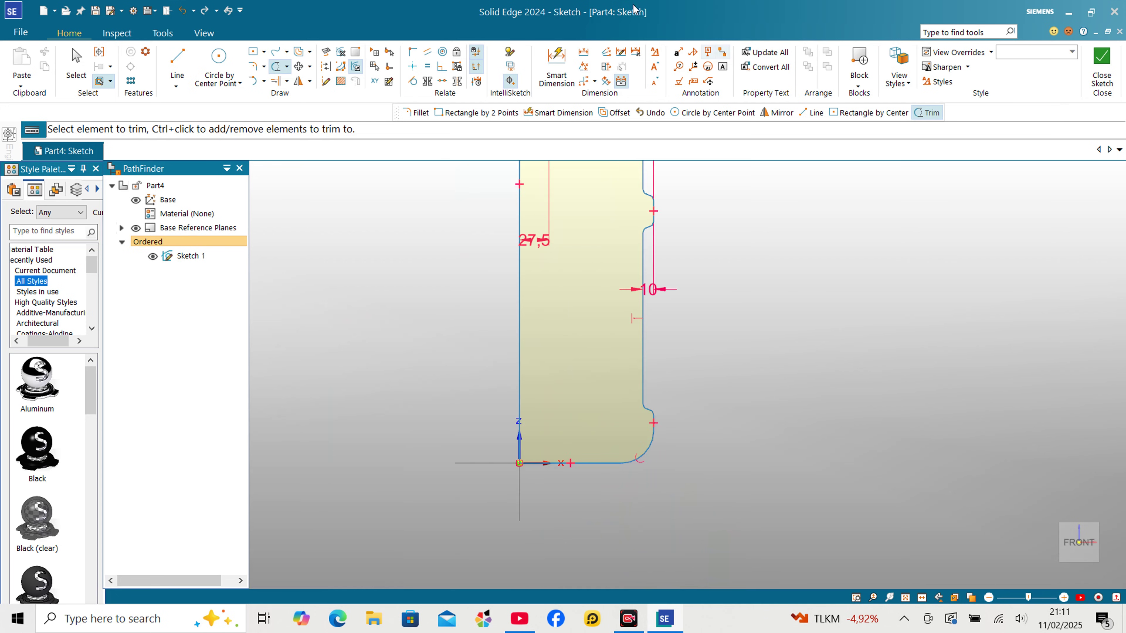
{"action": "left_click", "coordinate": [309, 55]}
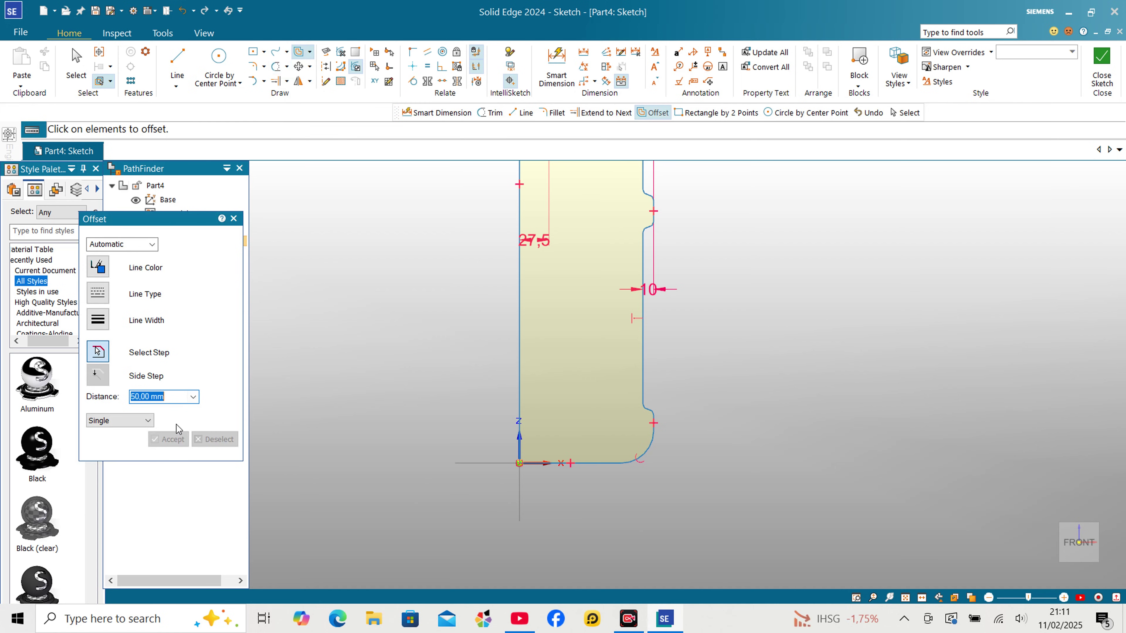
{"action": "scroll", "coordinate": [785, 546], "scroll_direction": "down", "scroll_amount": 1}
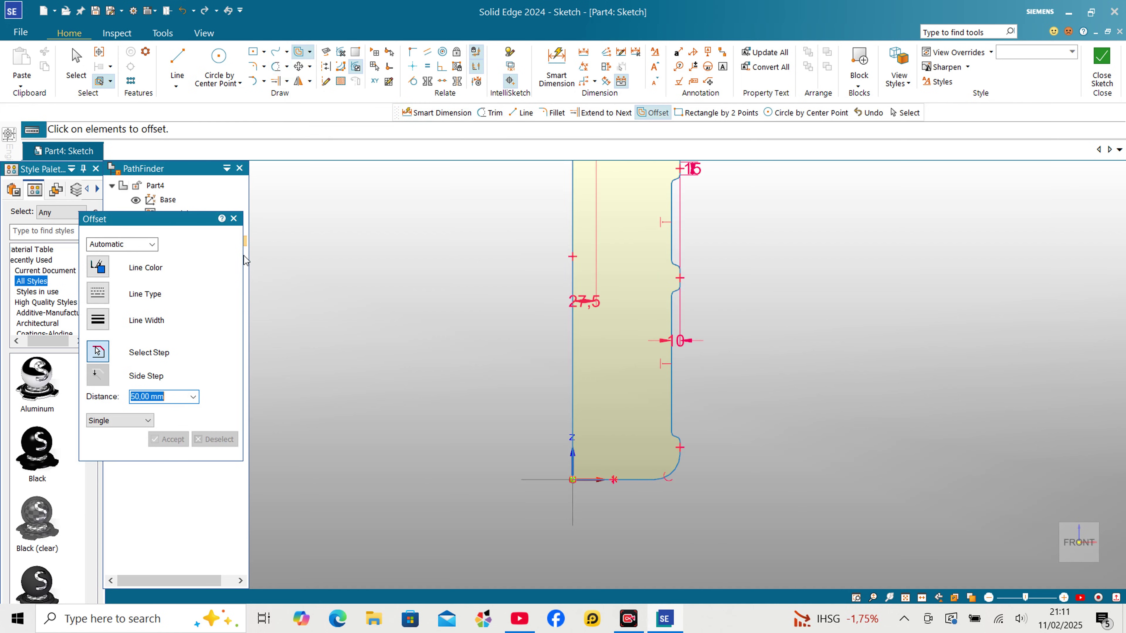
{"action": "left_click", "coordinate": [128, 423]}
{"action": "left_click", "coordinate": [128, 441]}
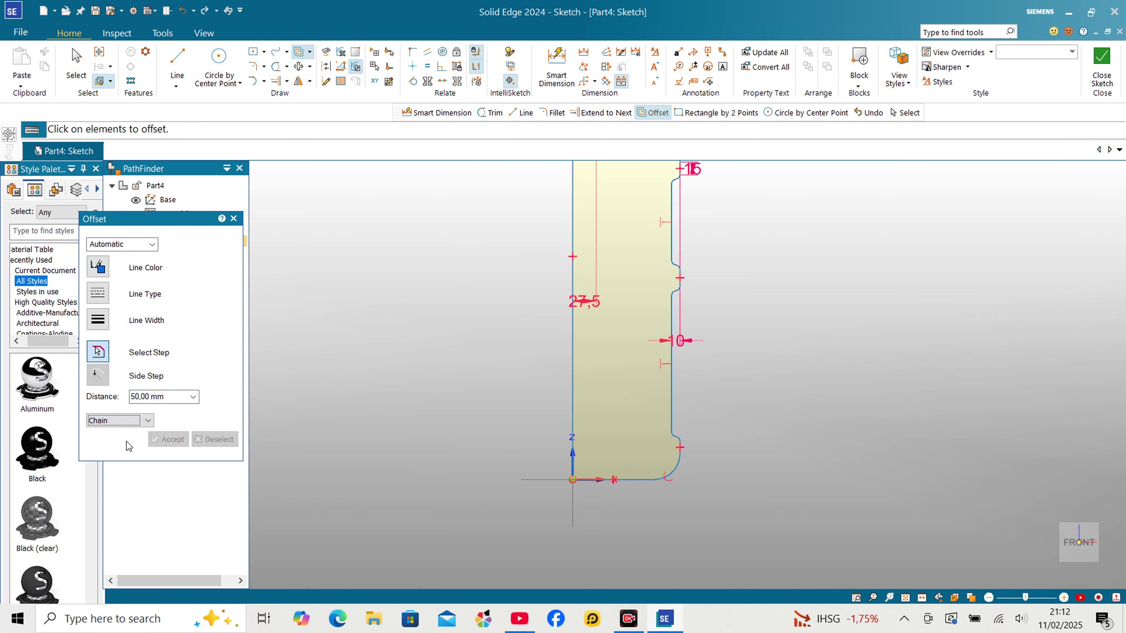
{"action": "left_click", "coordinate": [153, 398]}
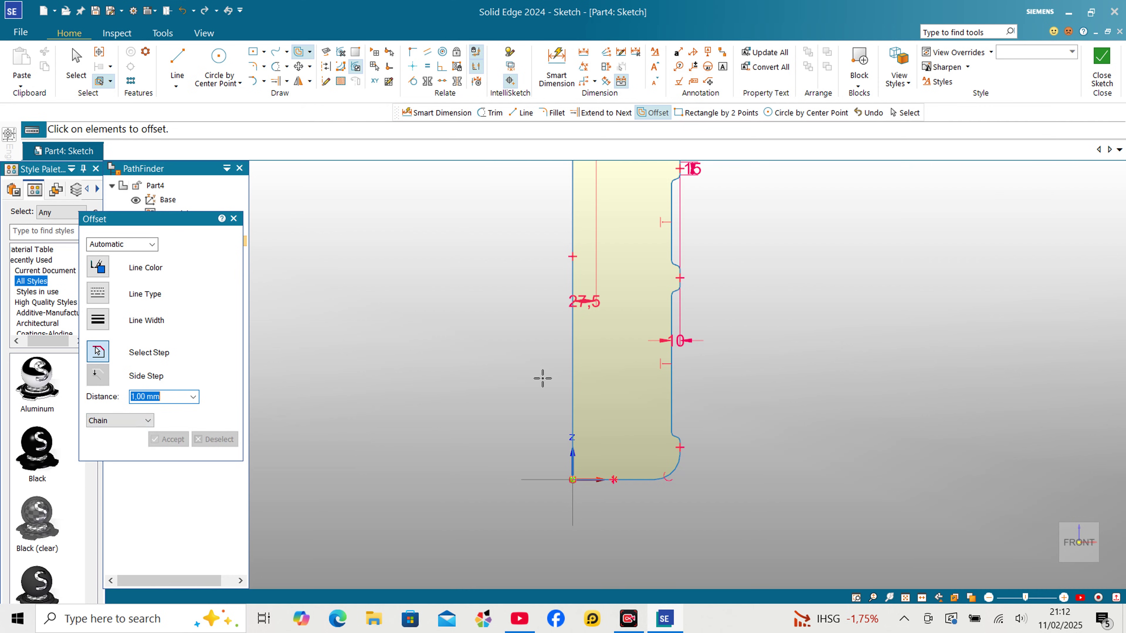
{"action": "left_click", "coordinate": [662, 372]}
{"action": "scroll", "coordinate": [651, 362], "scroll_direction": "up", "scroll_amount": 5}
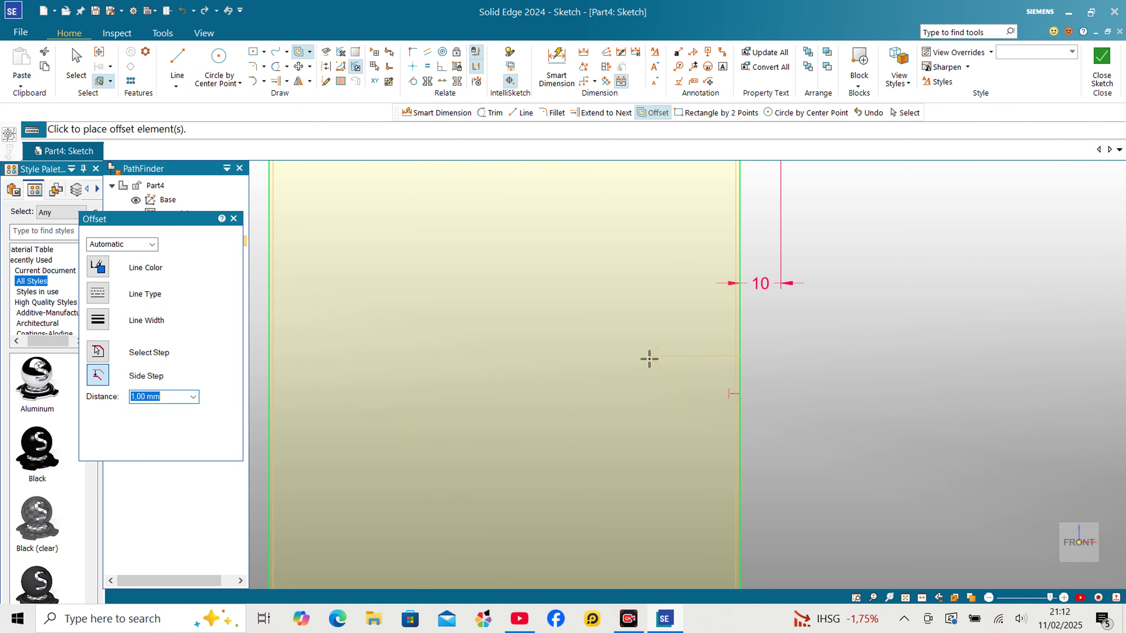
{"action": "scroll", "coordinate": [625, 412], "scroll_direction": "down", "scroll_amount": 4}
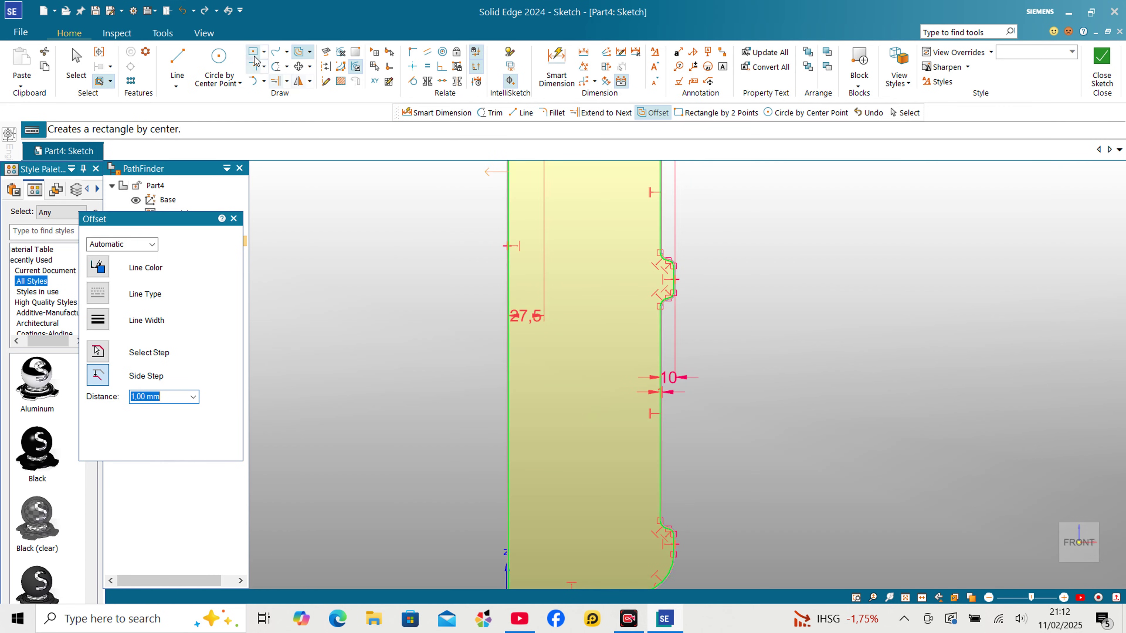
Extend the inner offset's bottom line to the outer vertical line on the centre axis
{"action": "left_click", "coordinate": [287, 81]}
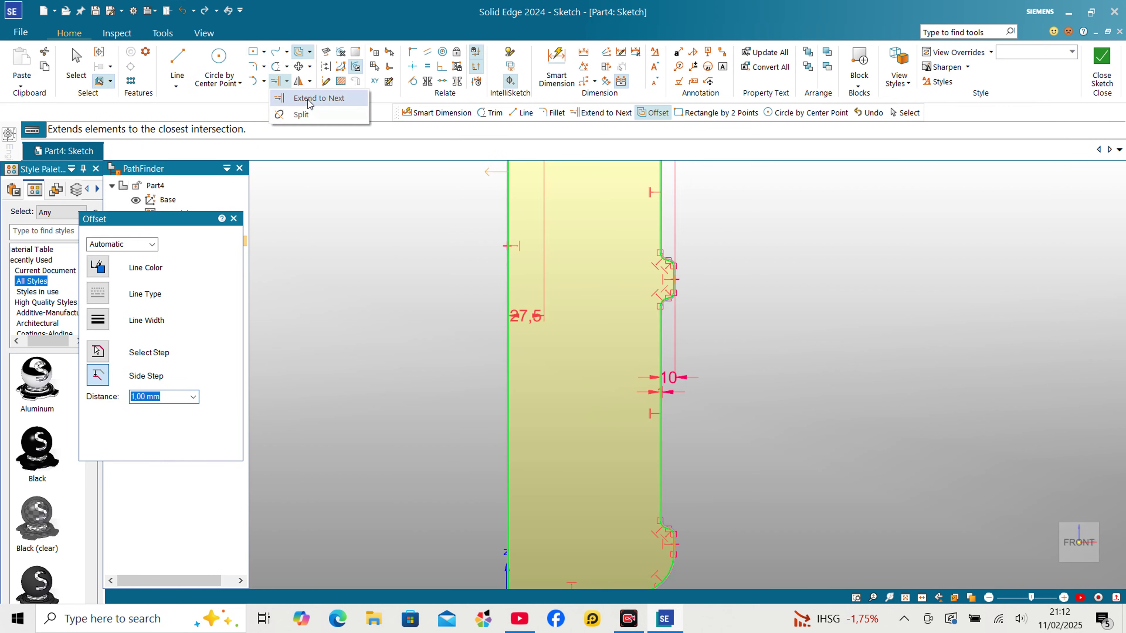
{"action": "left_click", "coordinate": [309, 103]}
{"action": "scroll", "coordinate": [511, 470], "scroll_direction": "down", "scroll_amount": 2}
{"action": "scroll", "coordinate": [477, 520], "scroll_direction": "up", "scroll_amount": 8}
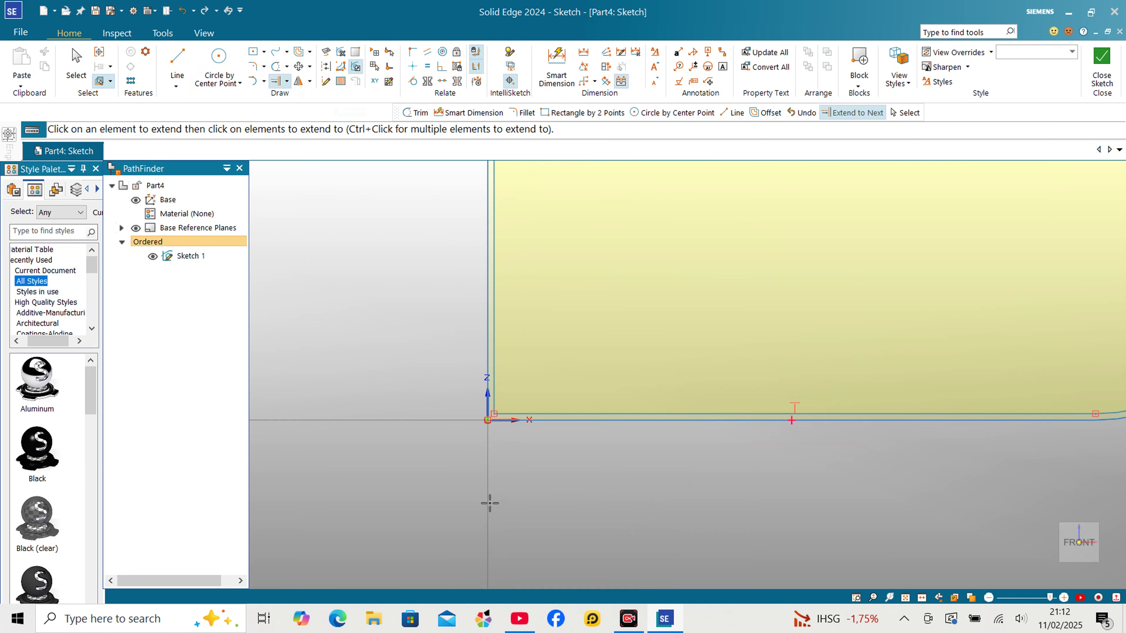
{"action": "scroll", "coordinate": [508, 463], "scroll_direction": "up", "scroll_amount": 2}
{"action": "left_click", "coordinate": [524, 387]}
{"action": "scroll", "coordinate": [465, 476], "scroll_direction": "down", "scroll_amount": 2}
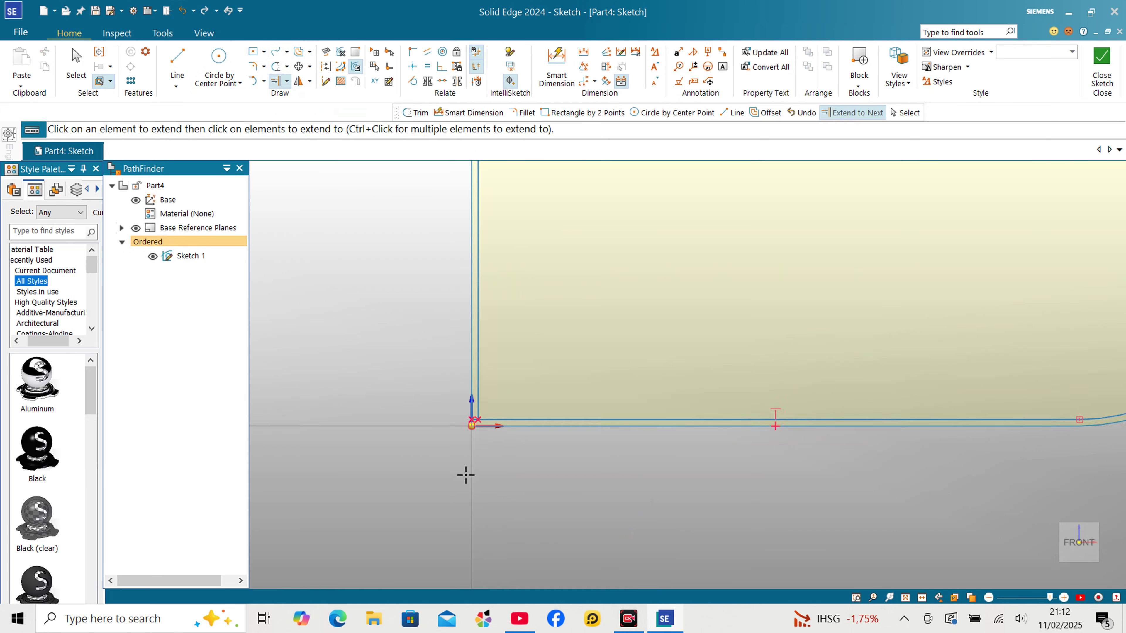
Trim away both vertical lines along the centre axis so only the wall outline remains
{"action": "scroll", "coordinate": [466, 475], "scroll_direction": "down", "scroll_amount": 1}
{"action": "left_click", "coordinate": [277, 66]}
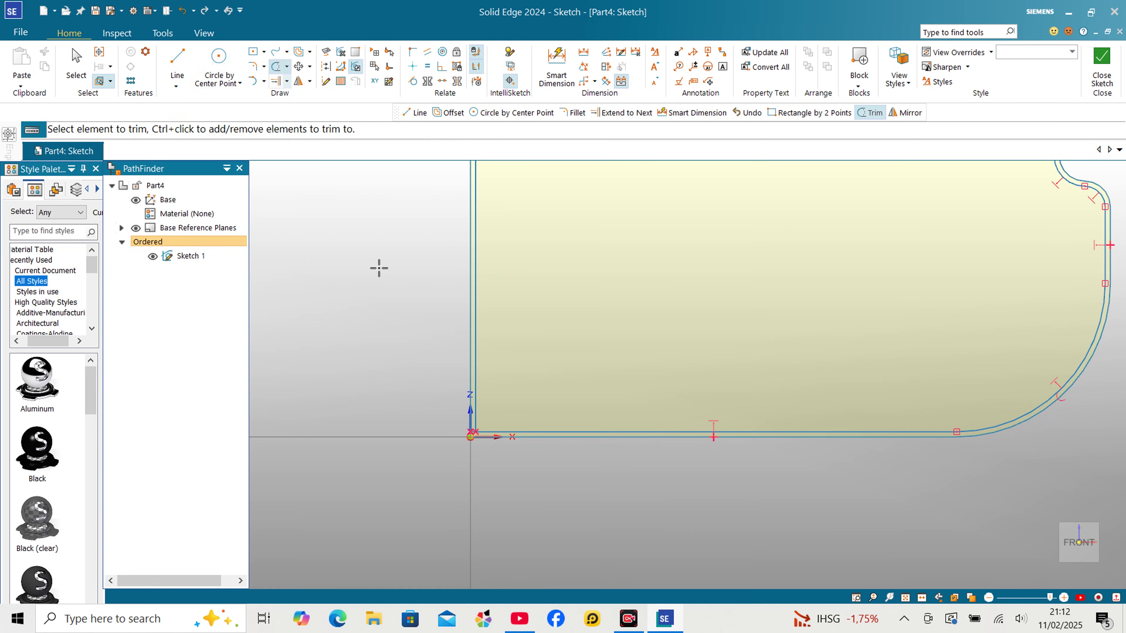
{"action": "left_click_drag", "start_coordinate": [497, 370], "coordinate": [417, 443]}
{"action": "scroll", "coordinate": [429, 535], "scroll_direction": "down", "scroll_amount": 2}
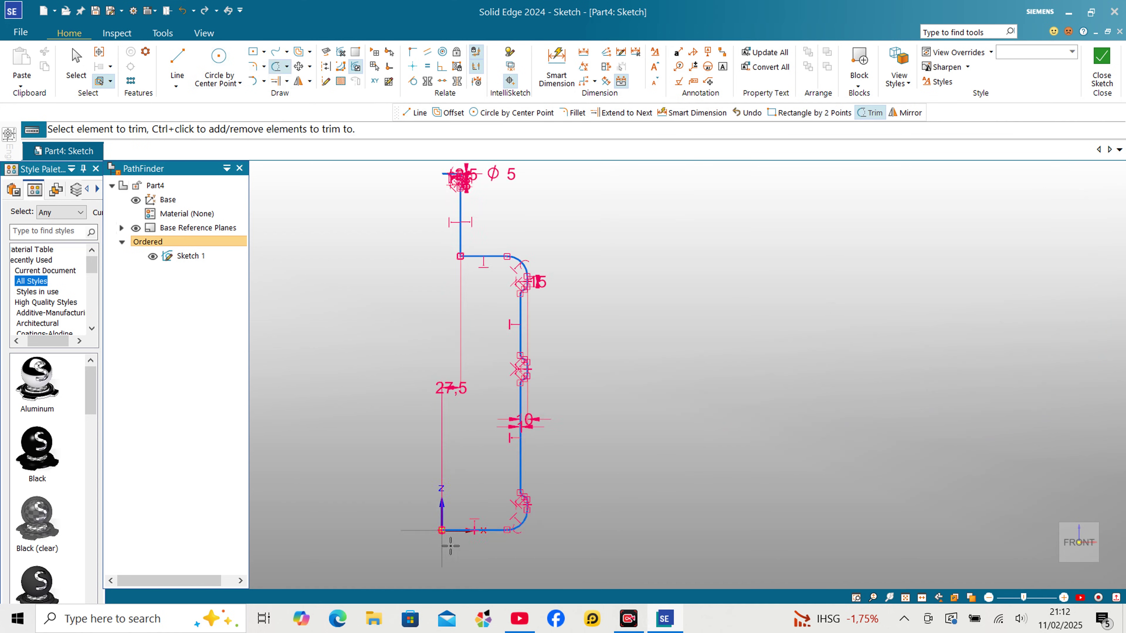
Draw a 1 mm vertical line closing the wall at the neck's top, between the start points of the outer and inner lip arcs
{"action": "scroll", "coordinate": [465, 395], "scroll_direction": "up", "scroll_amount": 3}
{"action": "scroll", "coordinate": [452, 321], "scroll_direction": "up", "scroll_amount": 5}
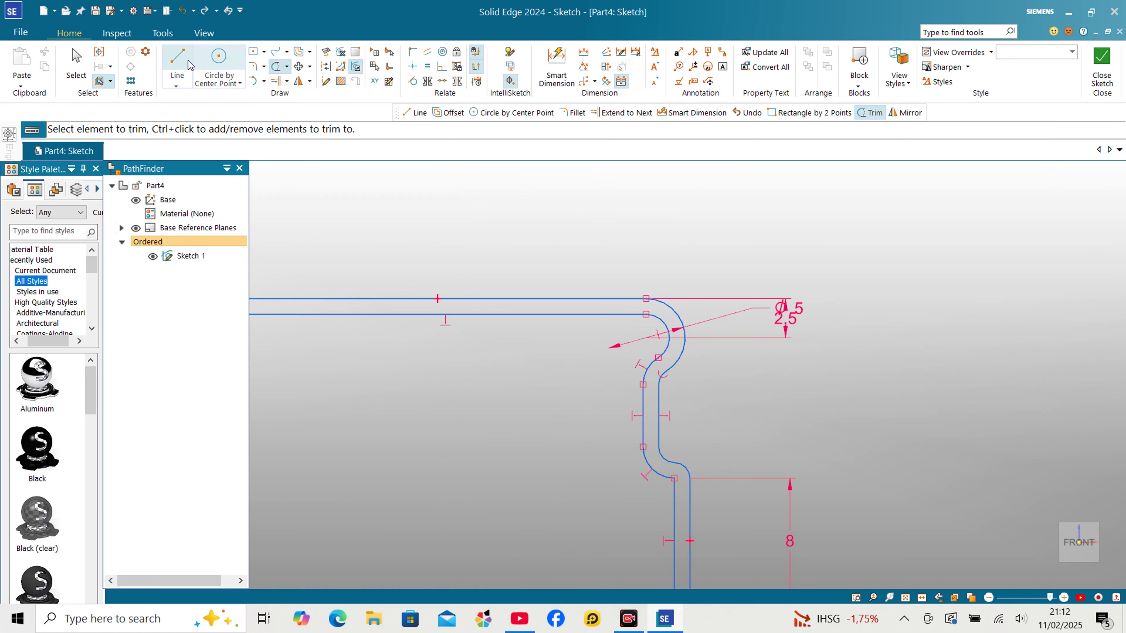
{"action": "left_click", "coordinate": [178, 57]}
{"action": "scroll", "coordinate": [646, 306], "scroll_direction": "up", "scroll_amount": 3}
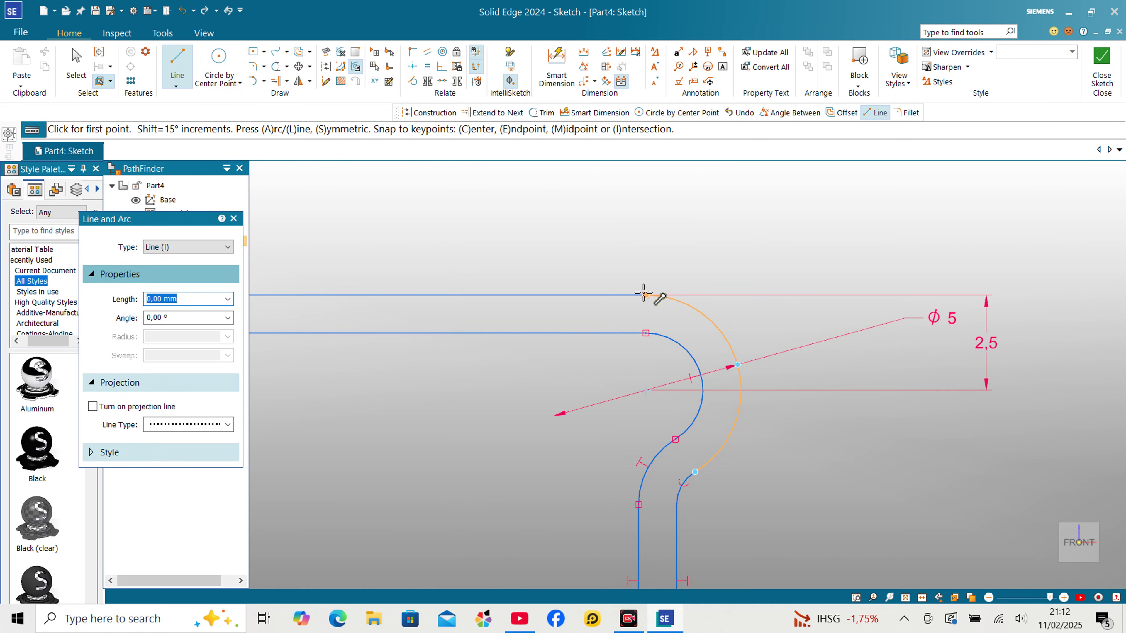
{"action": "left_click", "coordinate": [646, 294]}
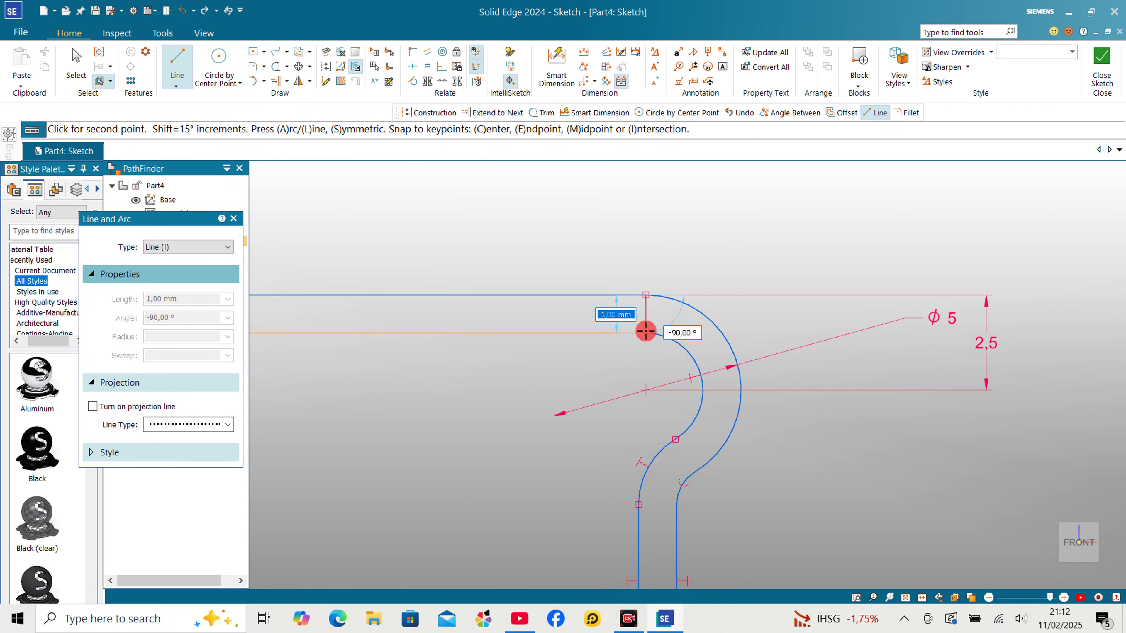
{"action": "left_click", "coordinate": [645, 333]}
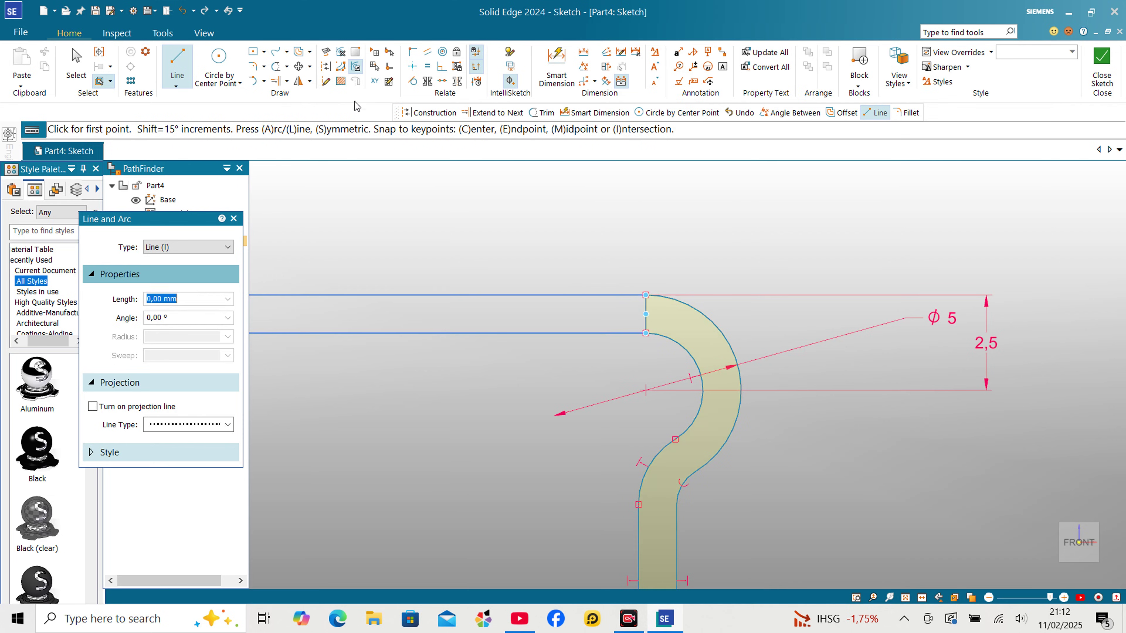
Trim away both horizontal lines between the centre axis and the short closing line at the neck's top
{"action": "left_click", "coordinate": [278, 68]}
{"action": "left_click_drag", "start_coordinate": [519, 291], "coordinate": [532, 355]}
{"action": "scroll", "coordinate": [547, 338], "scroll_direction": "down", "scroll_amount": 2}
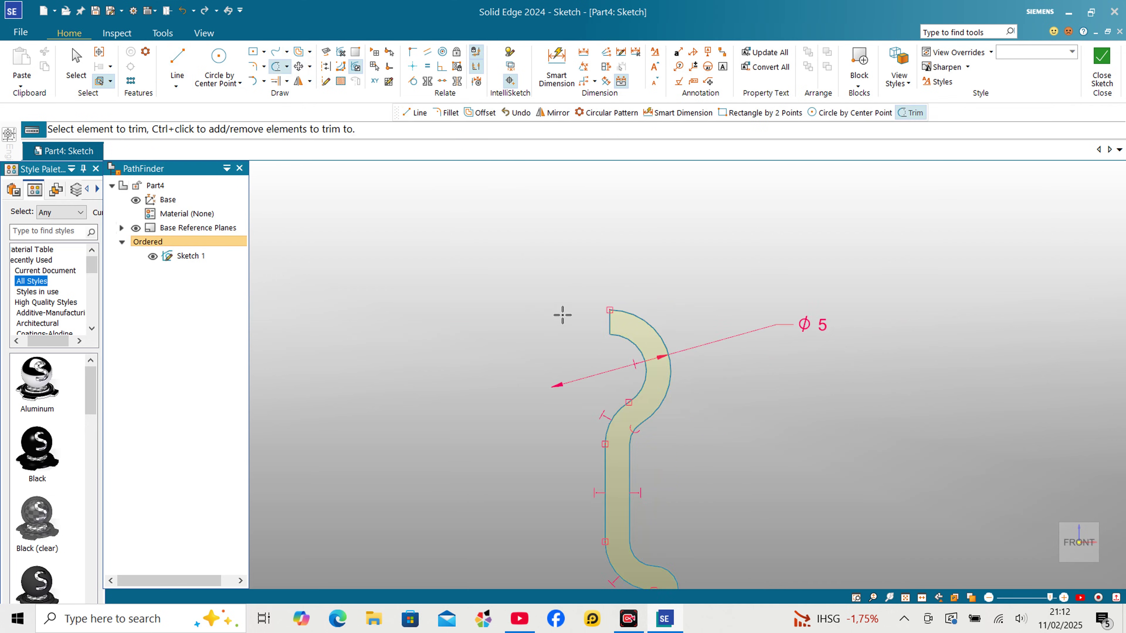
Draw a diagonal line about 84 mm long from the start of the outer shoulder arc up to the neck's outer vertical line
{"action": "scroll", "coordinate": [563, 315], "scroll_direction": "down", "scroll_amount": 3}
{"action": "scroll", "coordinate": [568, 307], "scroll_direction": "up", "scroll_amount": 1}
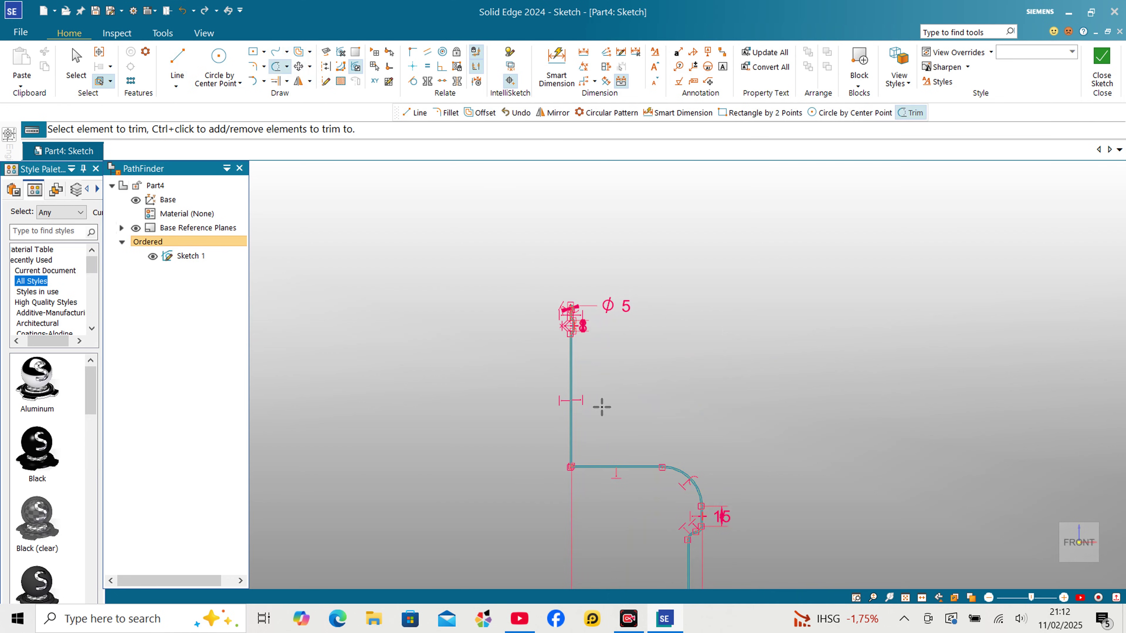
{"action": "scroll", "coordinate": [602, 406], "scroll_direction": "up", "scroll_amount": 4}
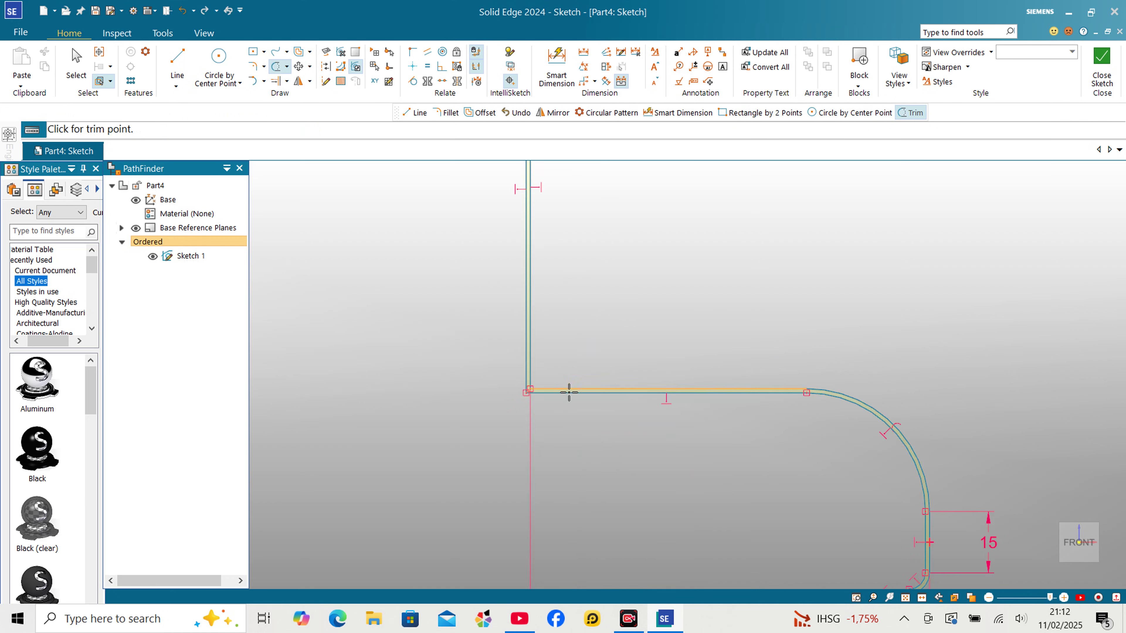
{"action": "scroll", "coordinate": [590, 453], "scroll_direction": "down", "scroll_amount": 2}
{"action": "scroll", "coordinate": [639, 404], "scroll_direction": "up", "scroll_amount": 2}
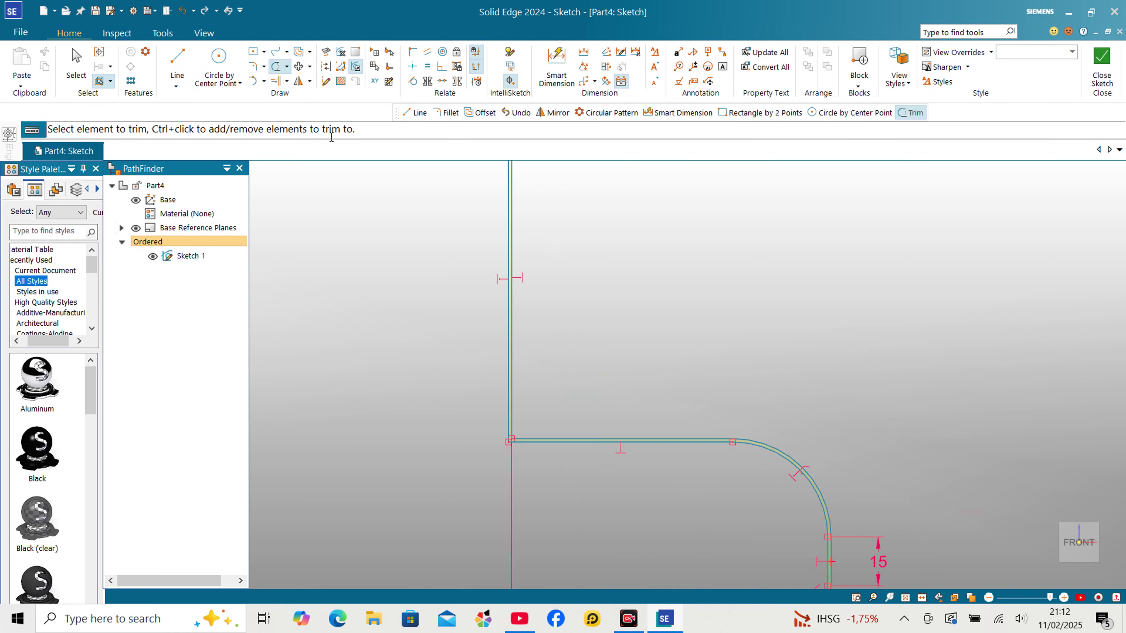
{"action": "left_click", "coordinate": [177, 60]}
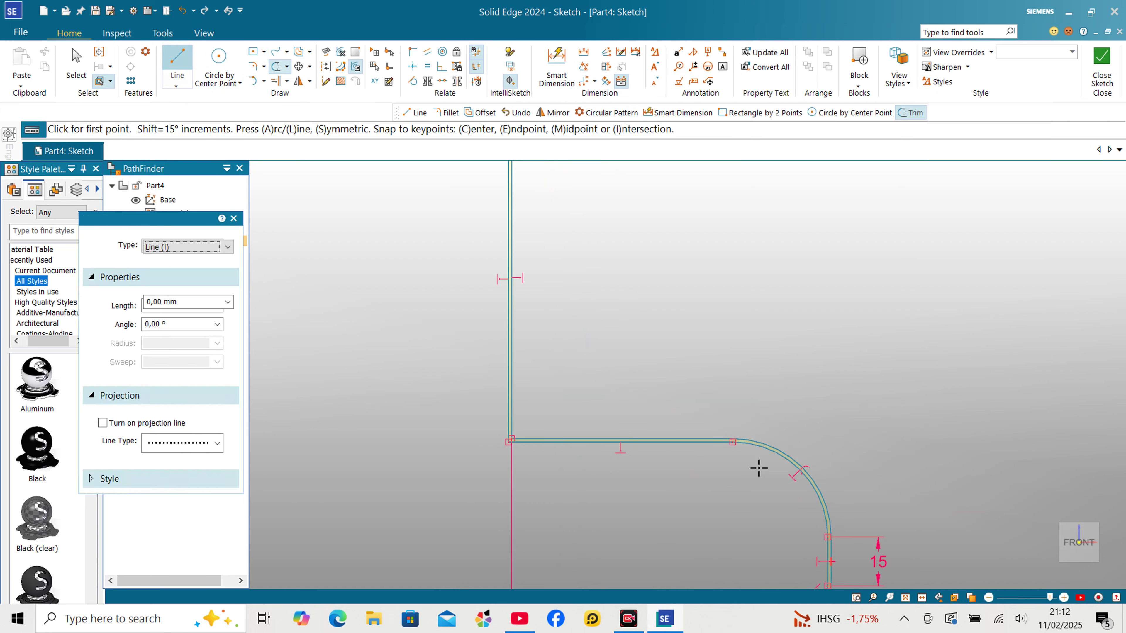
{"action": "scroll", "coordinate": [740, 434], "scroll_direction": "up", "scroll_amount": 4}
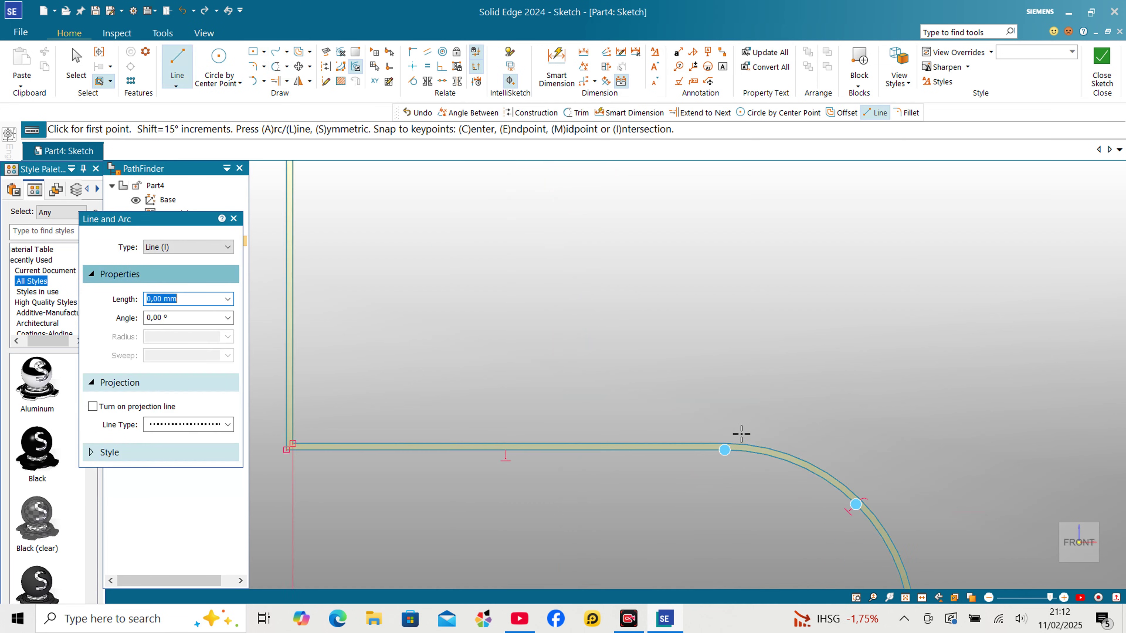
{"action": "left_click", "coordinate": [722, 445]}
{"action": "scroll", "coordinate": [618, 367], "scroll_direction": "up", "scroll_amount": 3}
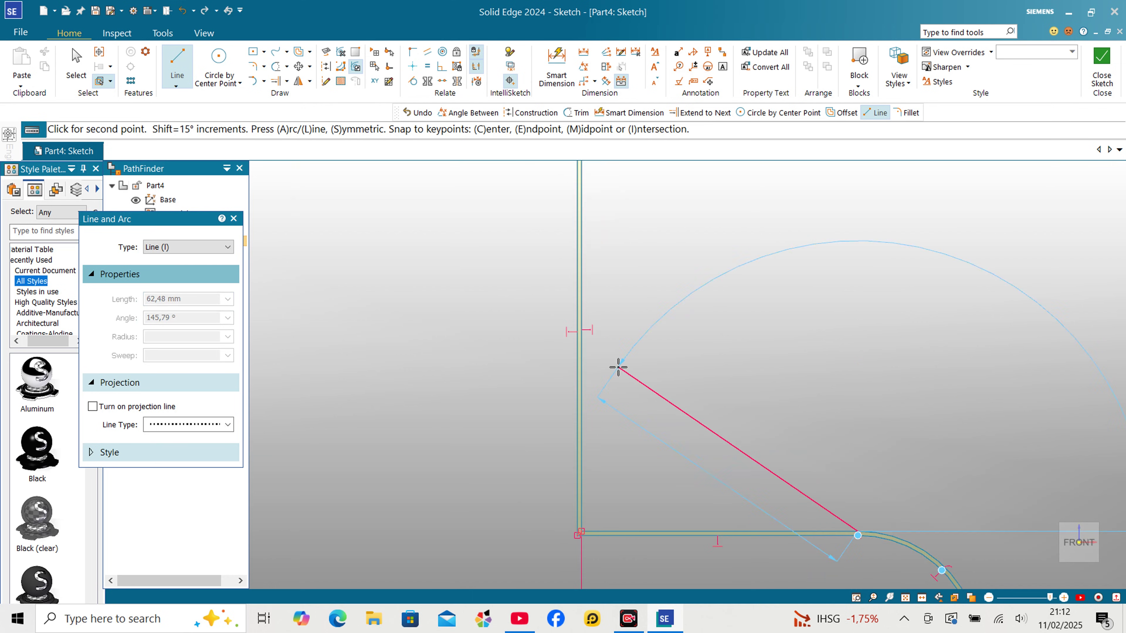
{"action": "scroll", "coordinate": [599, 335], "scroll_direction": "down", "scroll_amount": 4}
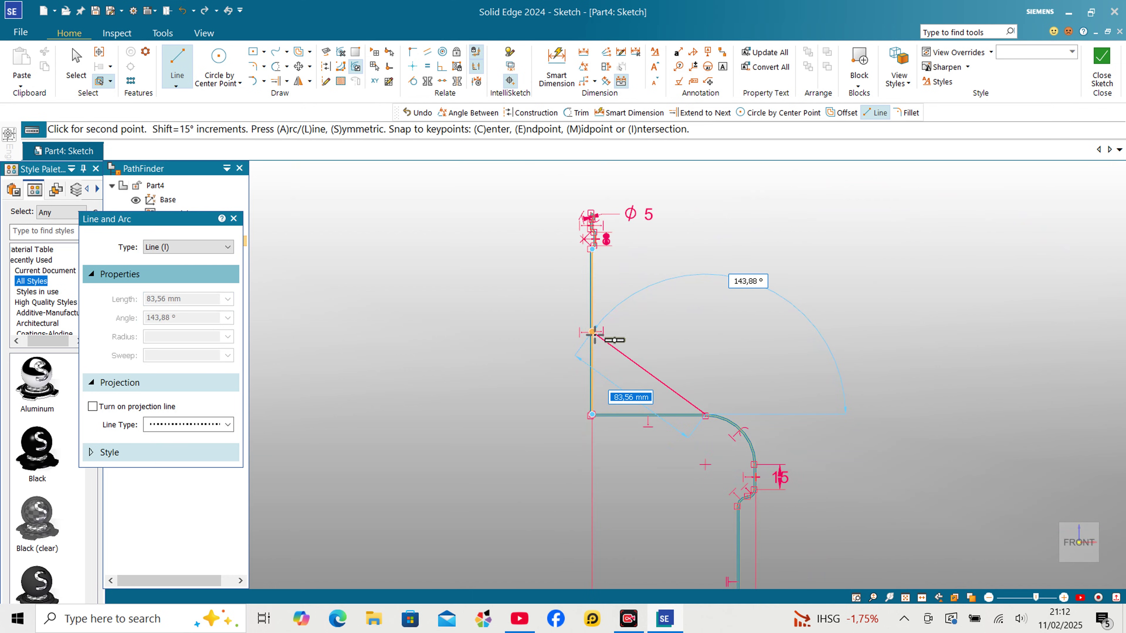
{"action": "left_click", "coordinate": [594, 333]}
{"action": "scroll", "coordinate": [728, 393], "scroll_direction": "down", "scroll_amount": 1}
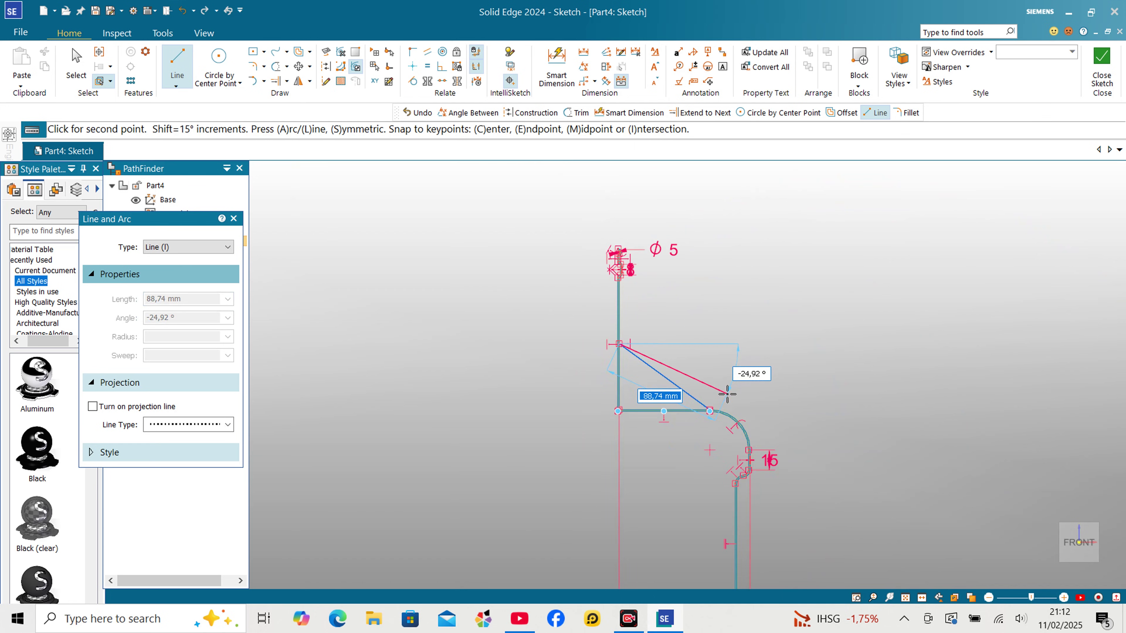
{"action": "key", "text": "Escape"}
Fillet the neck's outer vertical line and the diagonal line with a 50 mm radius
{"action": "scroll", "coordinate": [634, 350], "scroll_direction": "up", "scroll_amount": 5}
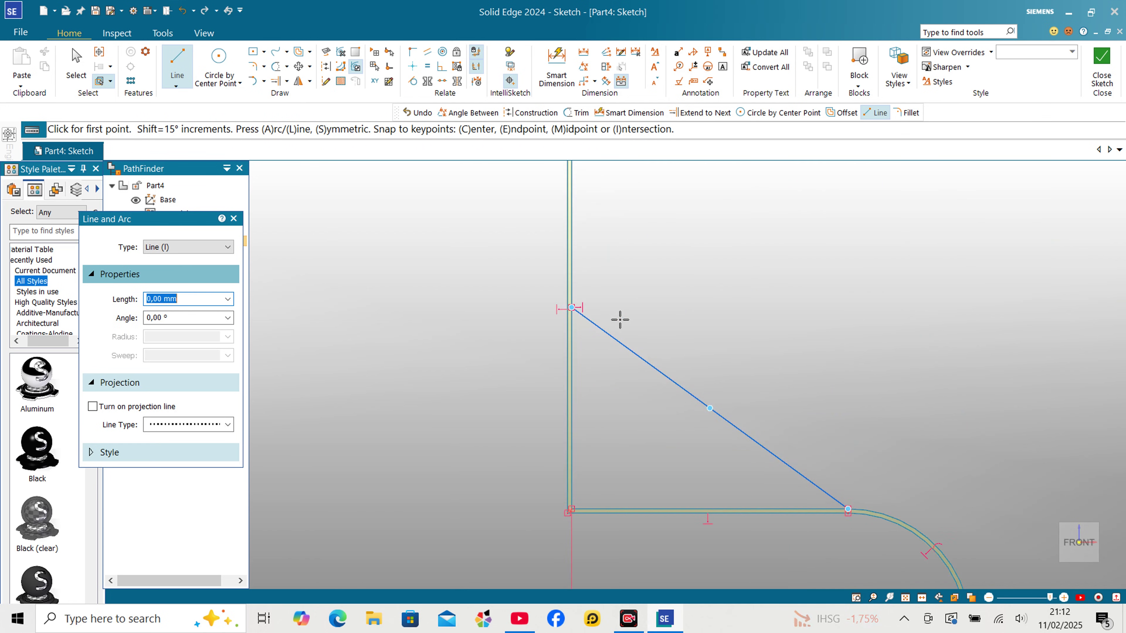
{"action": "scroll", "coordinate": [632, 340], "scroll_direction": "up", "scroll_amount": 2}
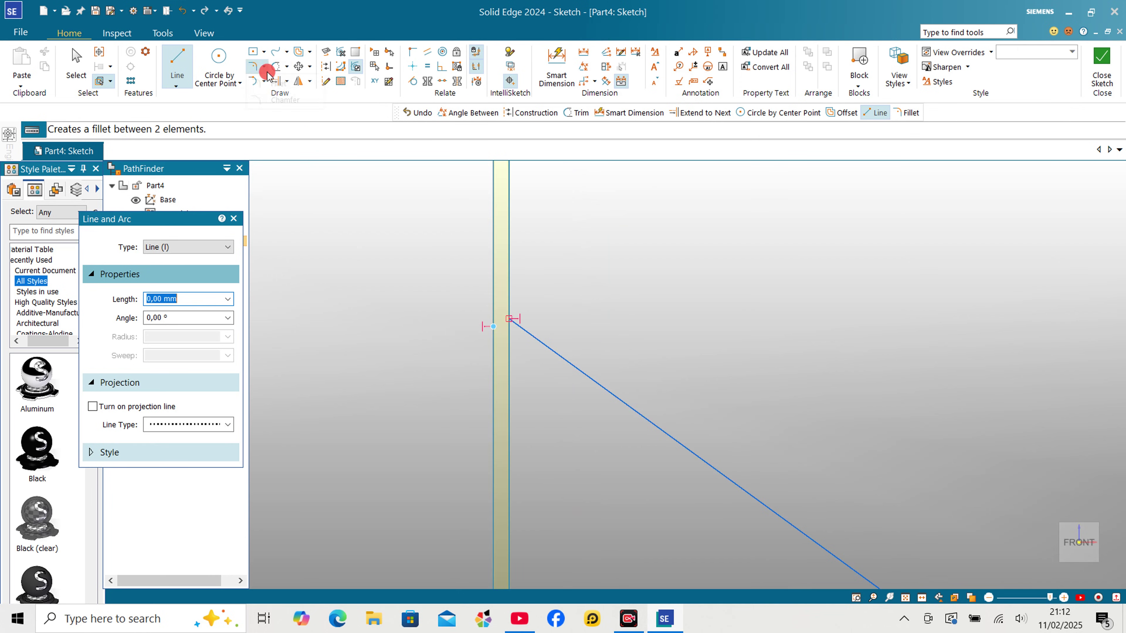
{"action": "left_click", "coordinate": [279, 84]}
{"action": "scroll", "coordinate": [442, 435], "scroll_direction": "down", "scroll_amount": 1}
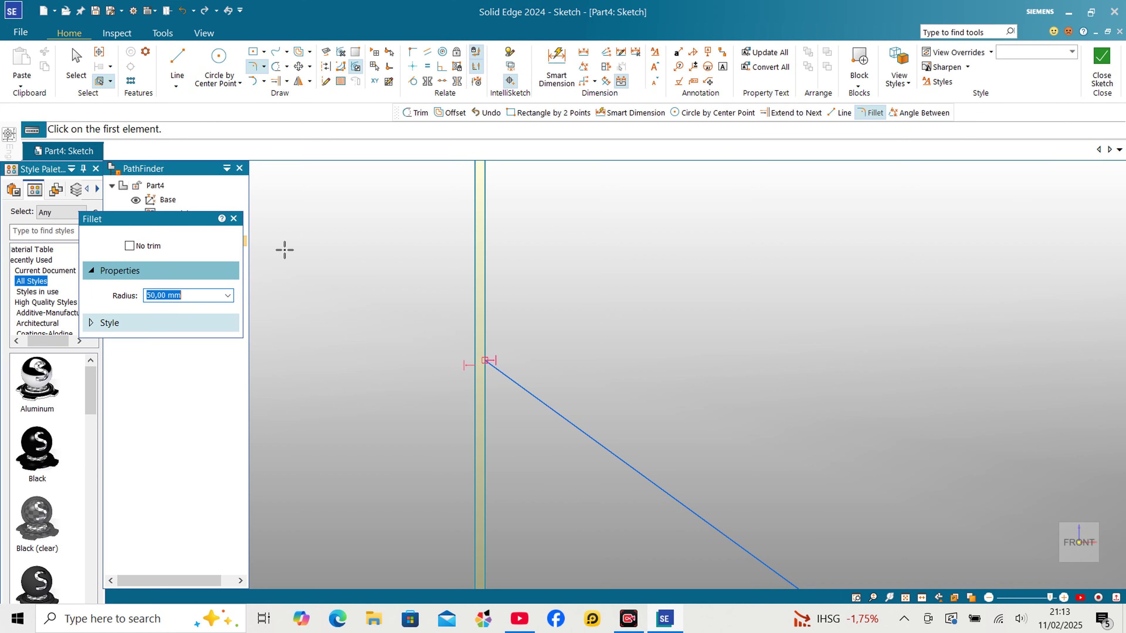
{"action": "left_click", "coordinate": [495, 318]}
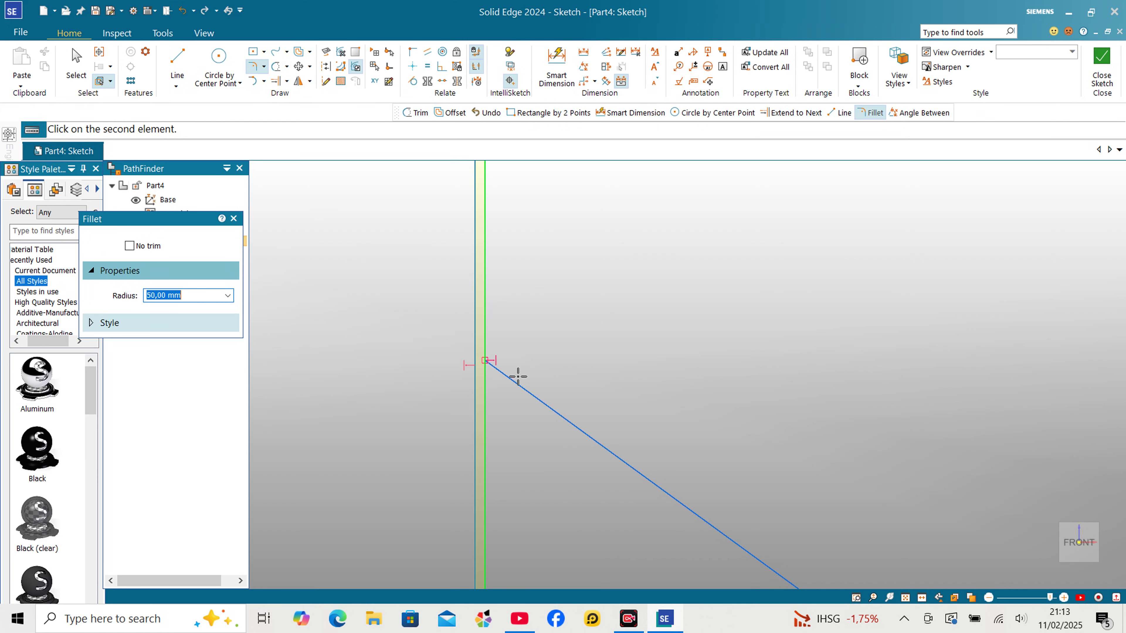
{"action": "left_click", "coordinate": [534, 380]}
{"action": "scroll", "coordinate": [496, 307], "scroll_direction": "down", "scroll_amount": 3}
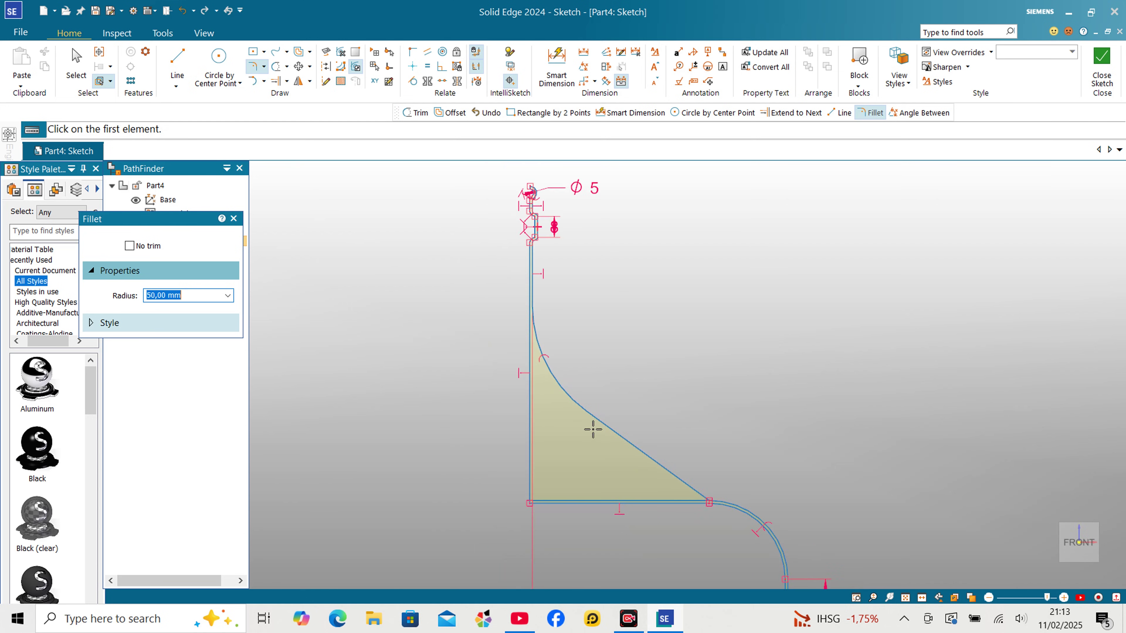
Fillet the diagonal line and the outer shoulder arc with a 20 mm radius
{"action": "scroll", "coordinate": [581, 435], "scroll_direction": "down", "scroll_amount": 1}
{"action": "scroll", "coordinate": [690, 496], "scroll_direction": "up", "scroll_amount": 1}
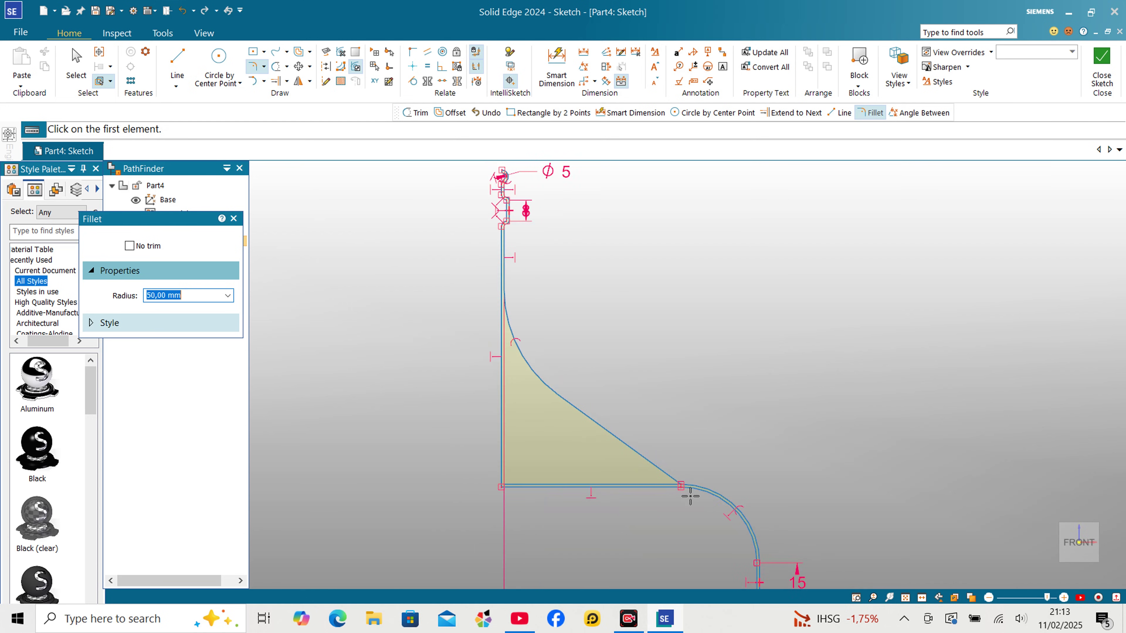
{"action": "scroll", "coordinate": [528, 388], "scroll_direction": "up", "scroll_amount": 2}
{"action": "scroll", "coordinate": [456, 205], "scroll_direction": "down", "scroll_amount": 2}
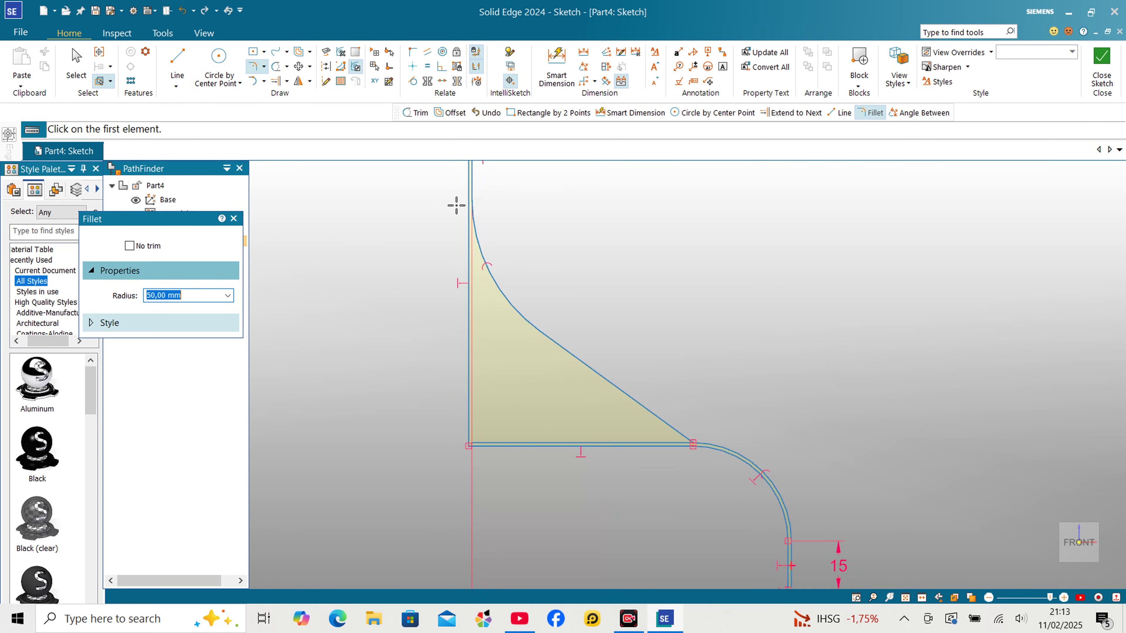
{"action": "scroll", "coordinate": [709, 455], "scroll_direction": "up", "scroll_amount": 2}
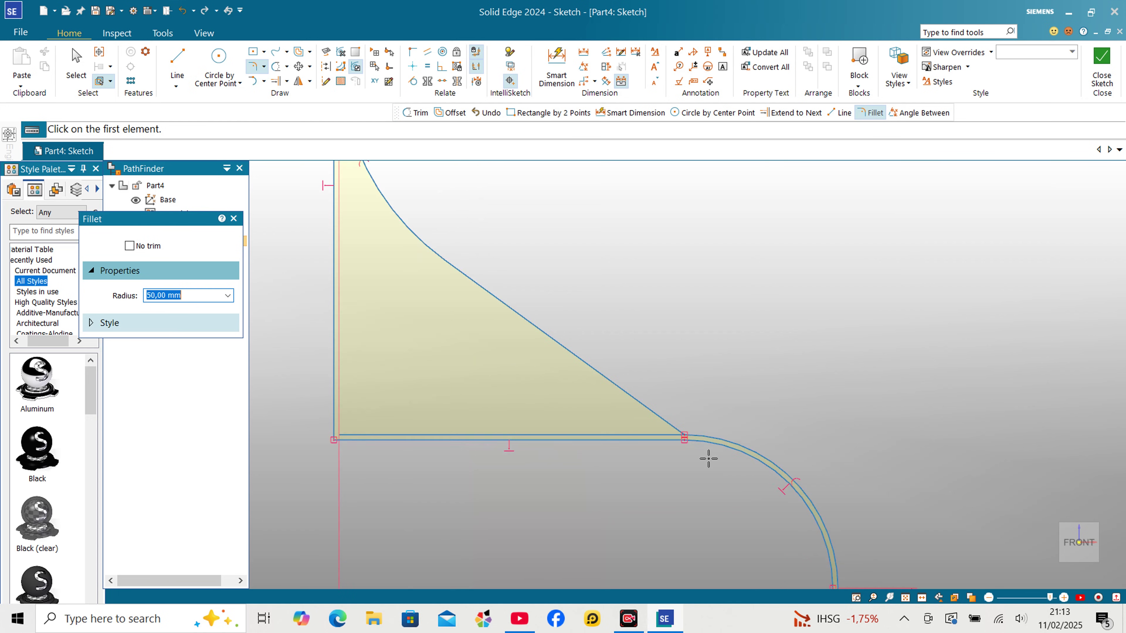
{"action": "scroll", "coordinate": [709, 456], "scroll_direction": "down", "scroll_amount": 3}
{"action": "scroll", "coordinate": [724, 447], "scroll_direction": "up", "scroll_amount": 3}
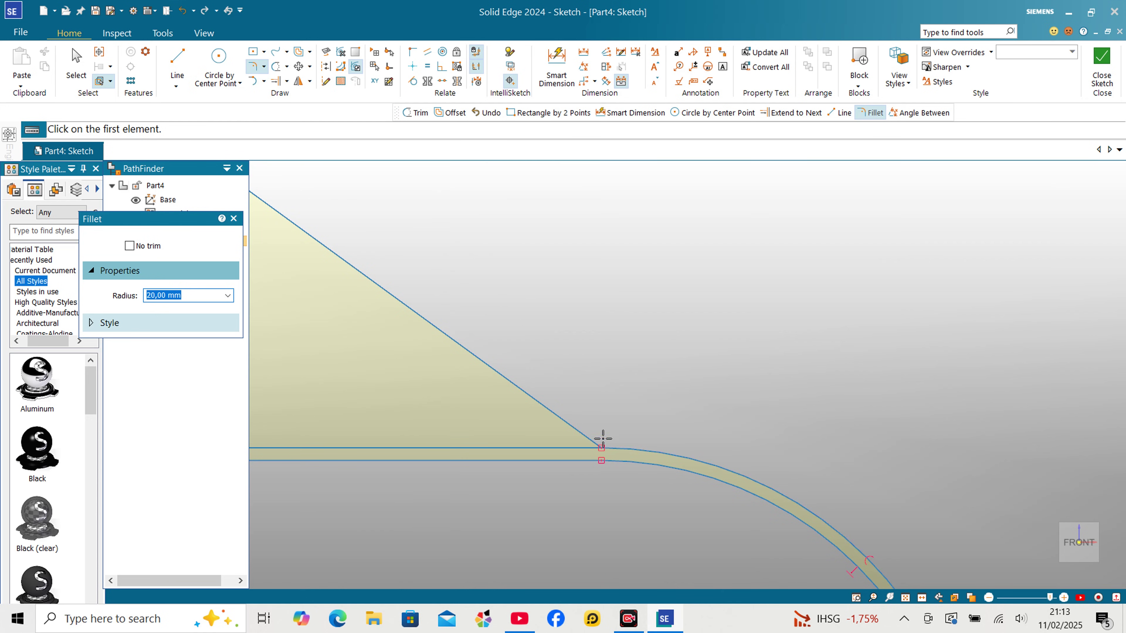
{"action": "left_click", "coordinate": [582, 427]}
{"action": "left_click", "coordinate": [652, 449]}
{"action": "scroll", "coordinate": [636, 380], "scroll_direction": "down", "scroll_amount": 2}
{"action": "scroll", "coordinate": [688, 465], "scroll_direction": "down", "scroll_amount": 3}
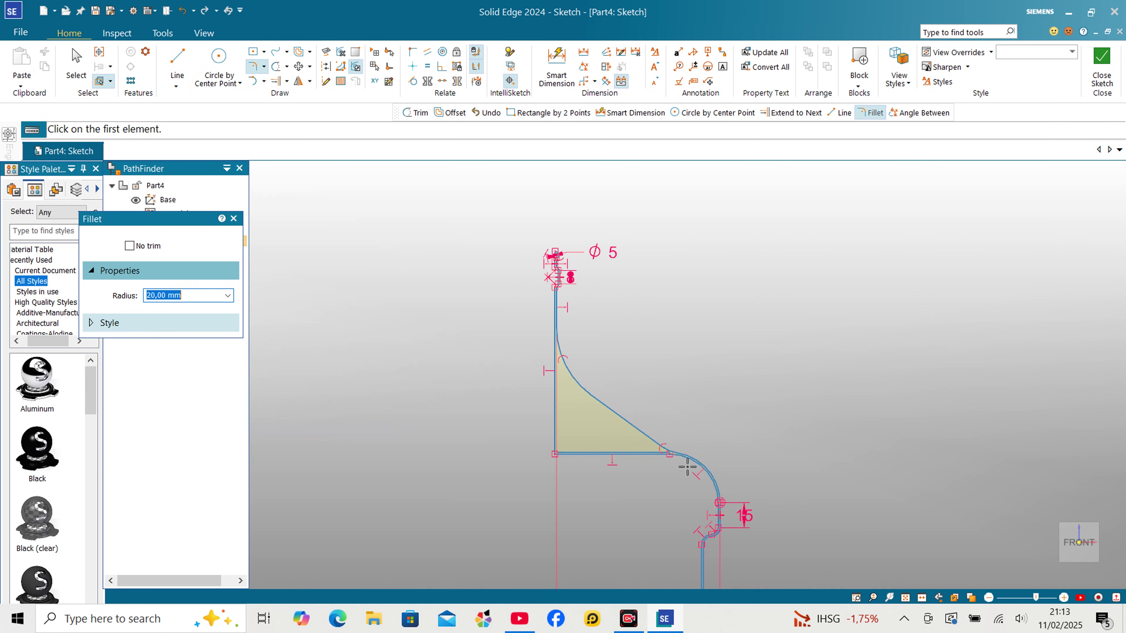
{"action": "scroll", "coordinate": [661, 410], "scroll_direction": "up", "scroll_amount": 3}
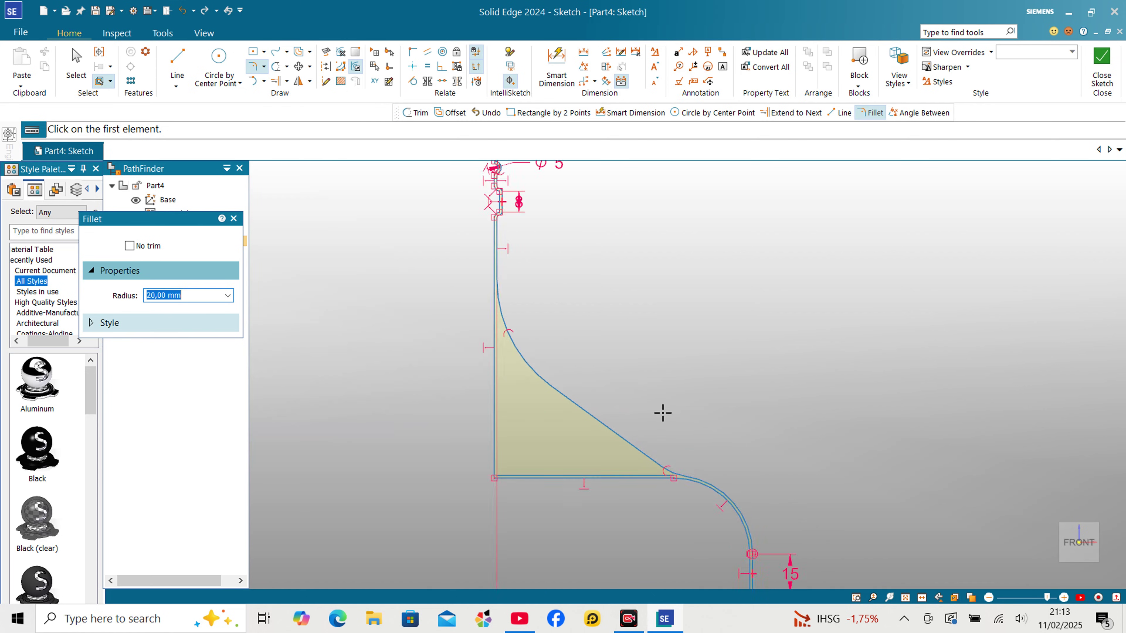
Offset the 50 mm neck fillet, the diagonal line and the 20 mm shoulder fillet 1 mm inward, selecting them as single elements
{"action": "left_click", "coordinate": [299, 52]}
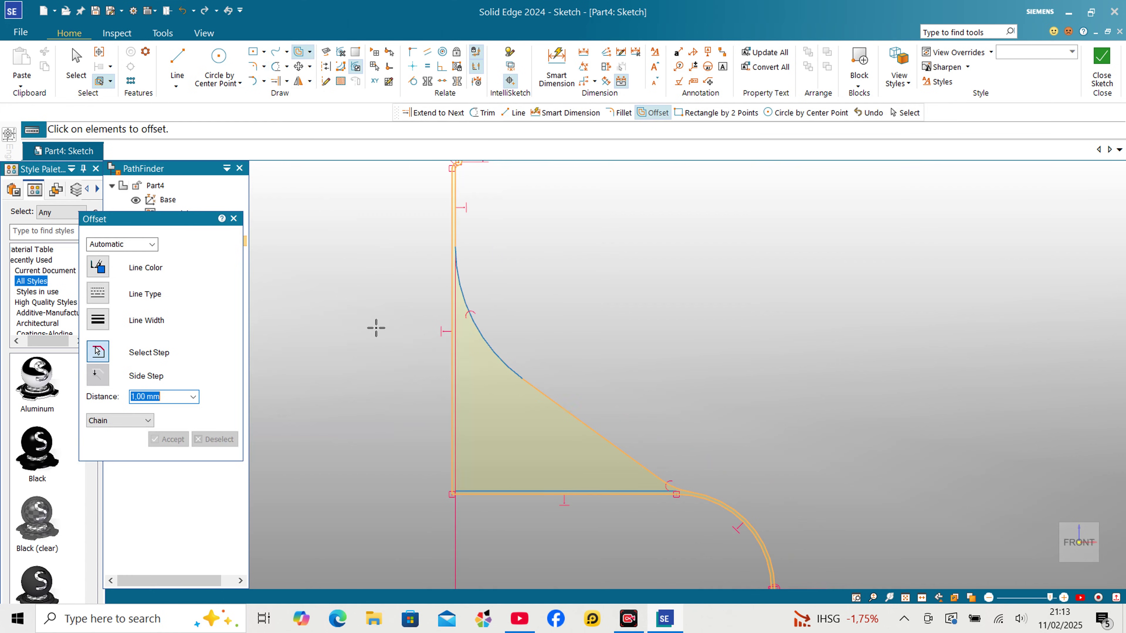
{"action": "left_click", "coordinate": [150, 420]}
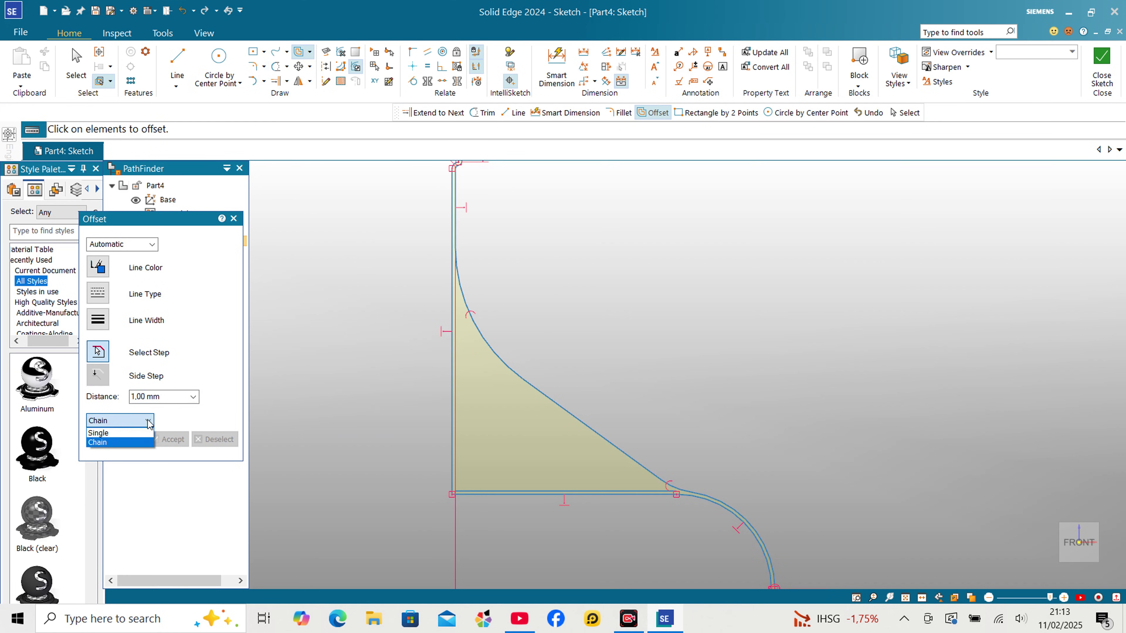
{"action": "left_click", "coordinate": [128, 430]}
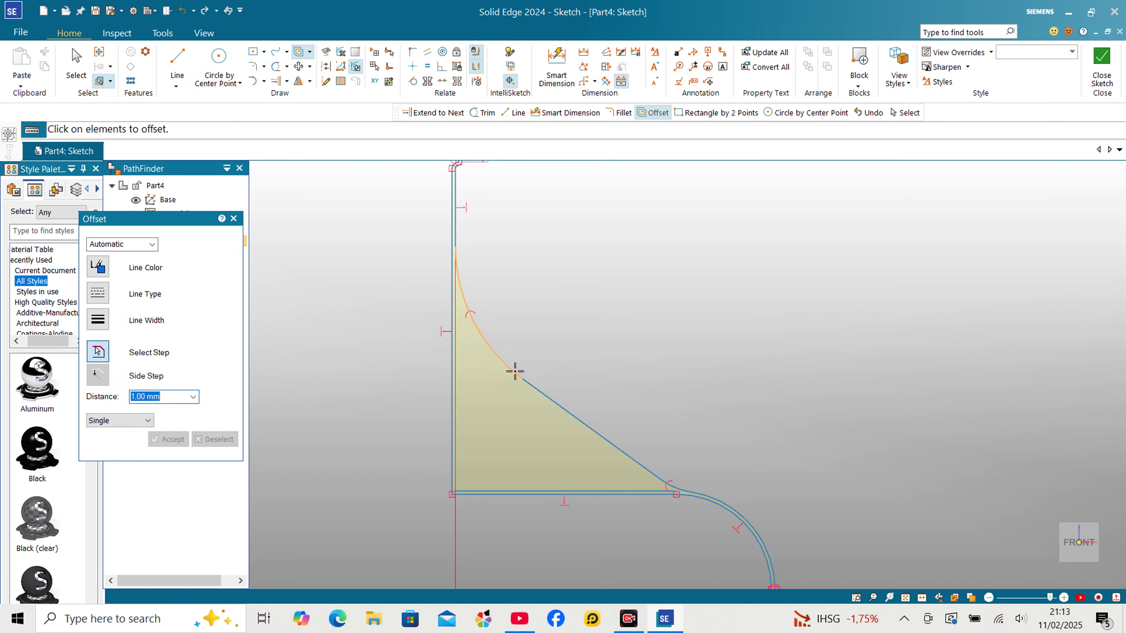
{"action": "left_click", "coordinate": [503, 367]}
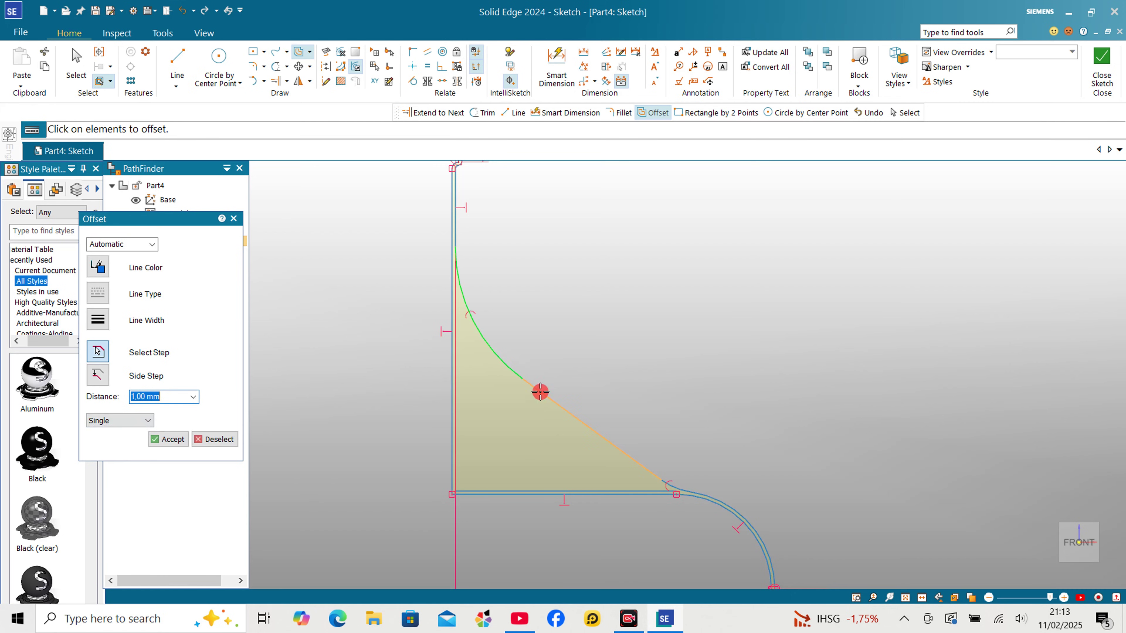
{"action": "scroll", "coordinate": [696, 484], "scroll_direction": "up", "scroll_amount": 2}
{"action": "right_click", "coordinate": [581, 530]}
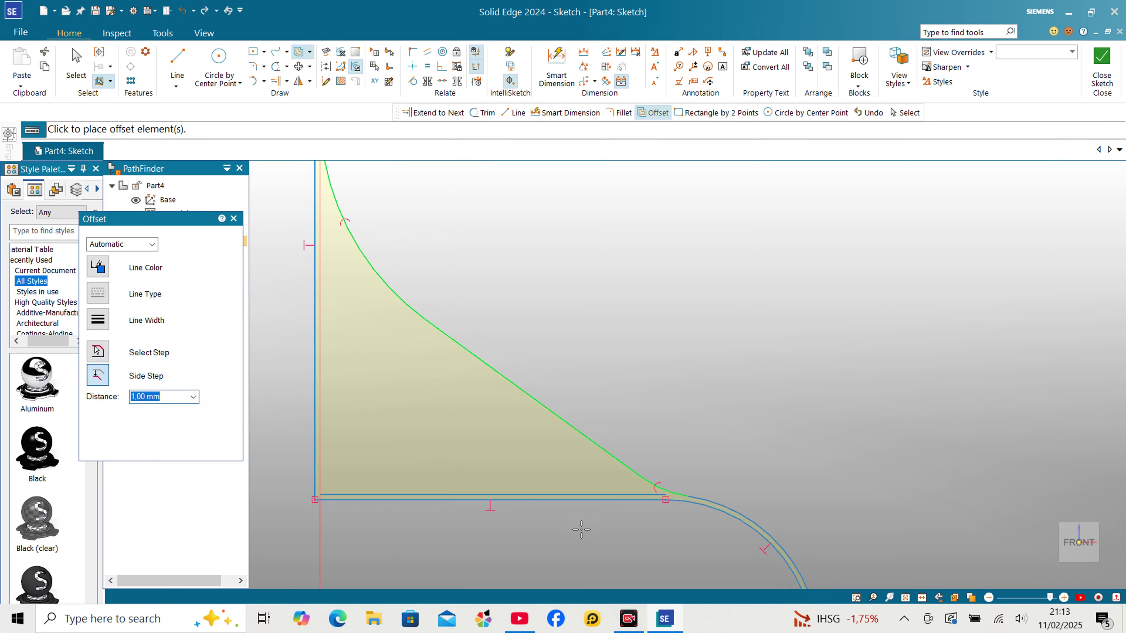
{"action": "left_click", "coordinate": [588, 523]}
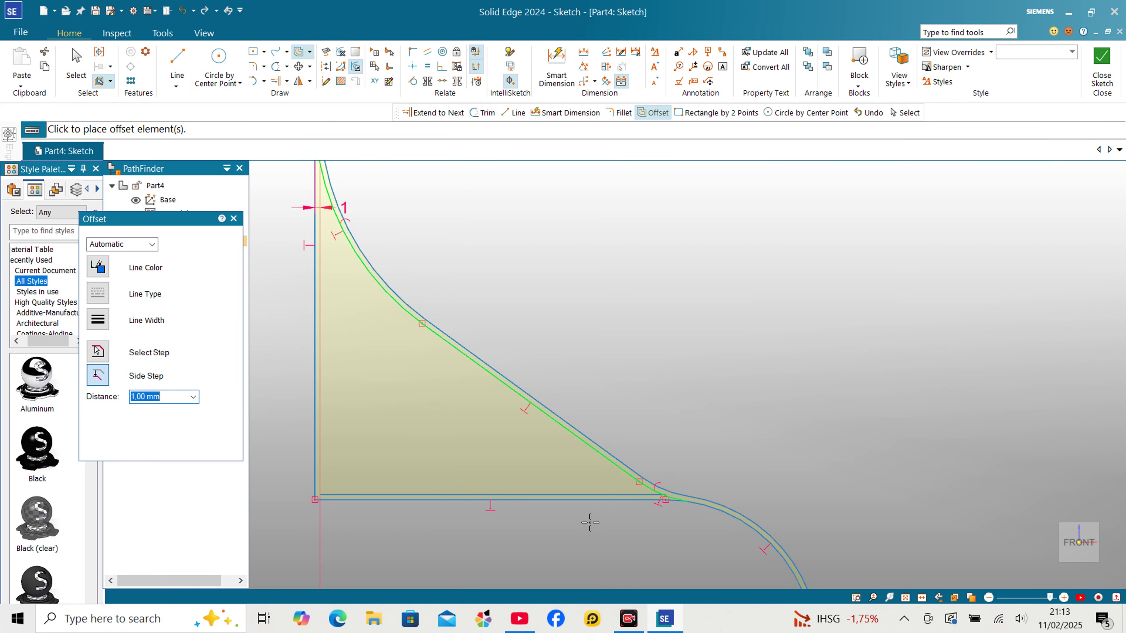
Trim away the old vertical wall lines below the neck fillet and the old horizontal shoulder lines
{"action": "left_click", "coordinate": [275, 71]}
{"action": "scroll", "coordinate": [327, 321], "scroll_direction": "down", "scroll_amount": 3}
{"action": "scroll", "coordinate": [321, 311], "scroll_direction": "up", "scroll_amount": 4}
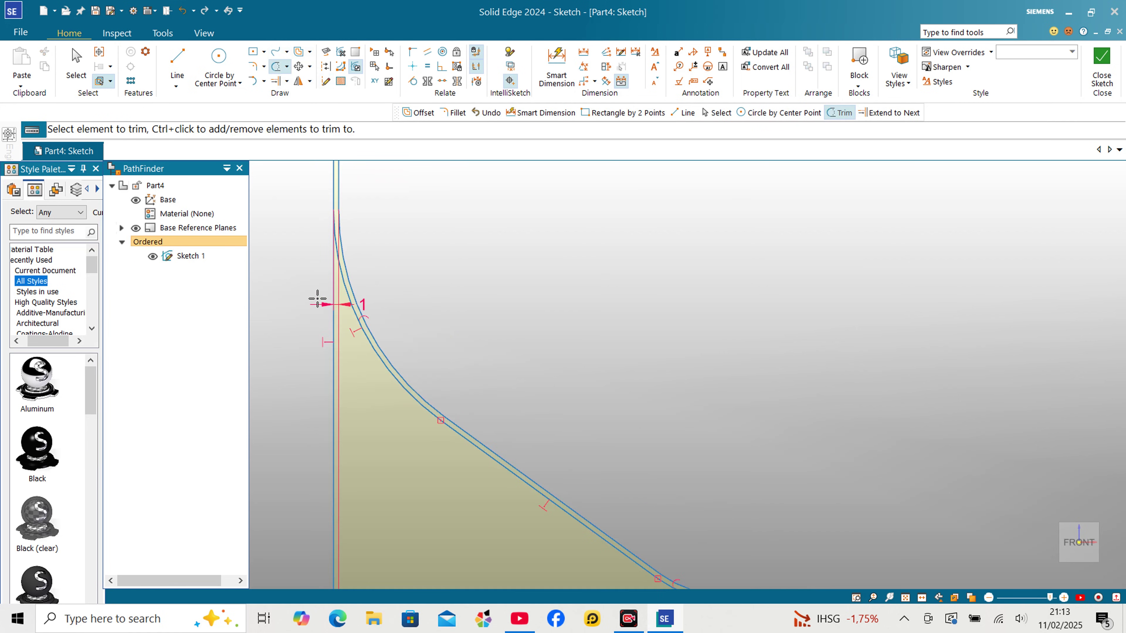
{"action": "mouse_move", "coordinate": [321, 324]}
{"action": "left_mouse_down"}
{"action": "mouse_move", "coordinate": [358, 370]}
{"action": "mouse_move", "coordinate": [365, 320]}
{"action": "left_mouse_up"}
{"action": "scroll", "coordinate": [405, 269], "scroll_direction": "down", "scroll_amount": 3}
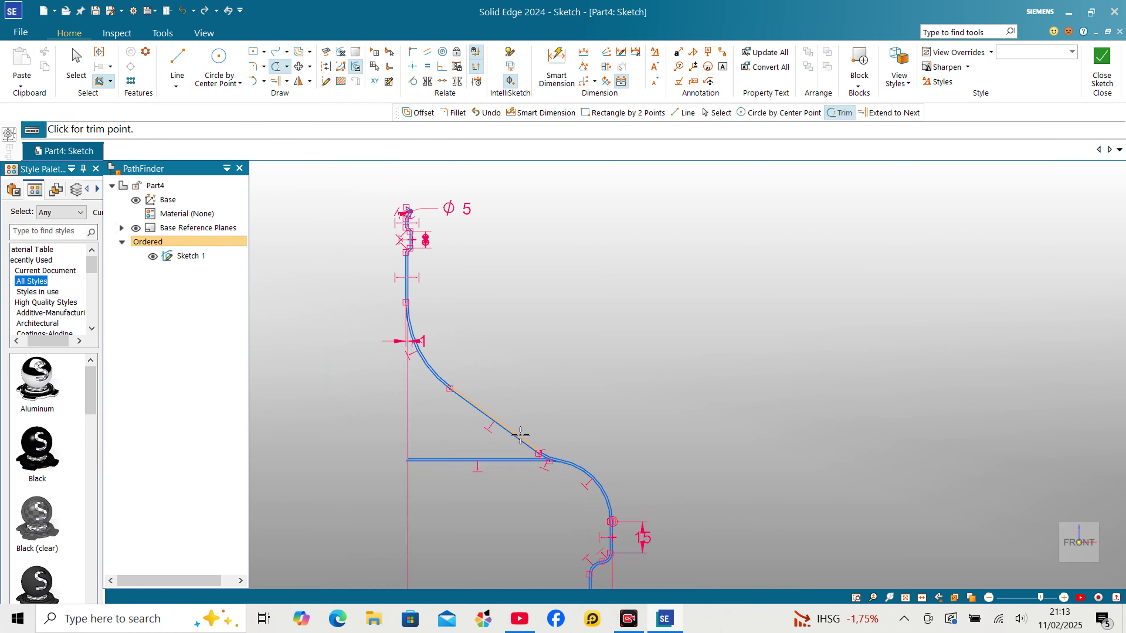
{"action": "scroll", "coordinate": [502, 452], "scroll_direction": "up", "scroll_amount": 4}
{"action": "left_click_drag", "start_coordinate": [503, 452], "coordinate": [504, 490]}
Trim the leftover line and arc stubs around the inner shoulder fillet
{"action": "scroll", "coordinate": [568, 475], "scroll_direction": "up", "scroll_amount": 4}
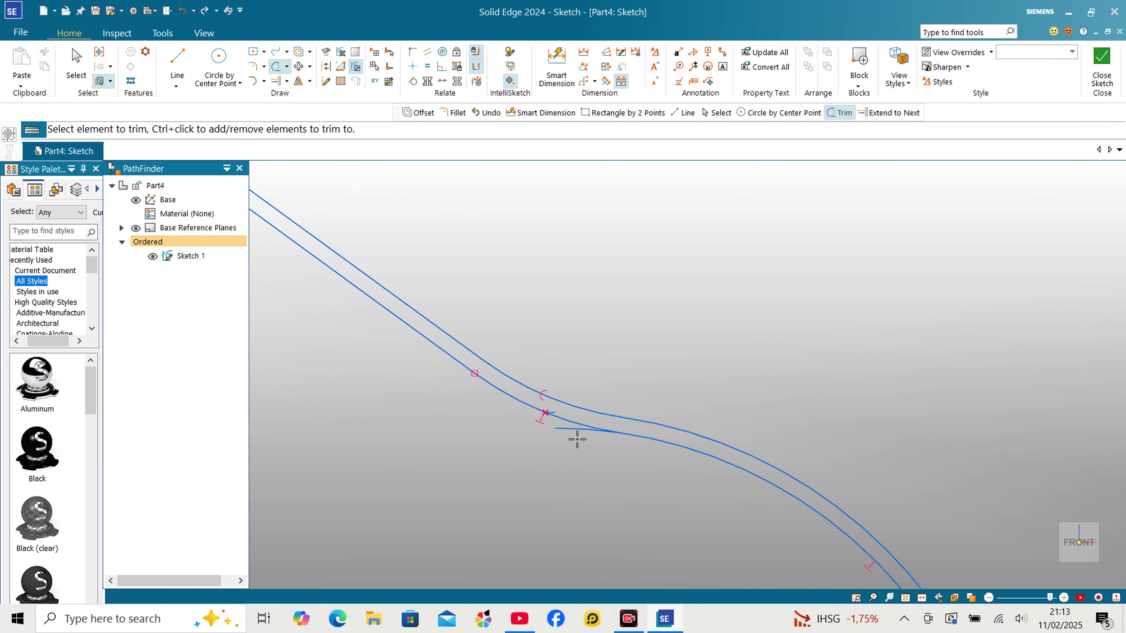
{"action": "mouse_move", "coordinate": [572, 433]}
{"action": "left_mouse_down"}
{"action": "mouse_move", "coordinate": [595, 435]}
{"action": "mouse_move", "coordinate": [586, 435]}
{"action": "left_mouse_up"}
{"action": "scroll", "coordinate": [541, 400], "scroll_direction": "up", "scroll_amount": 3}
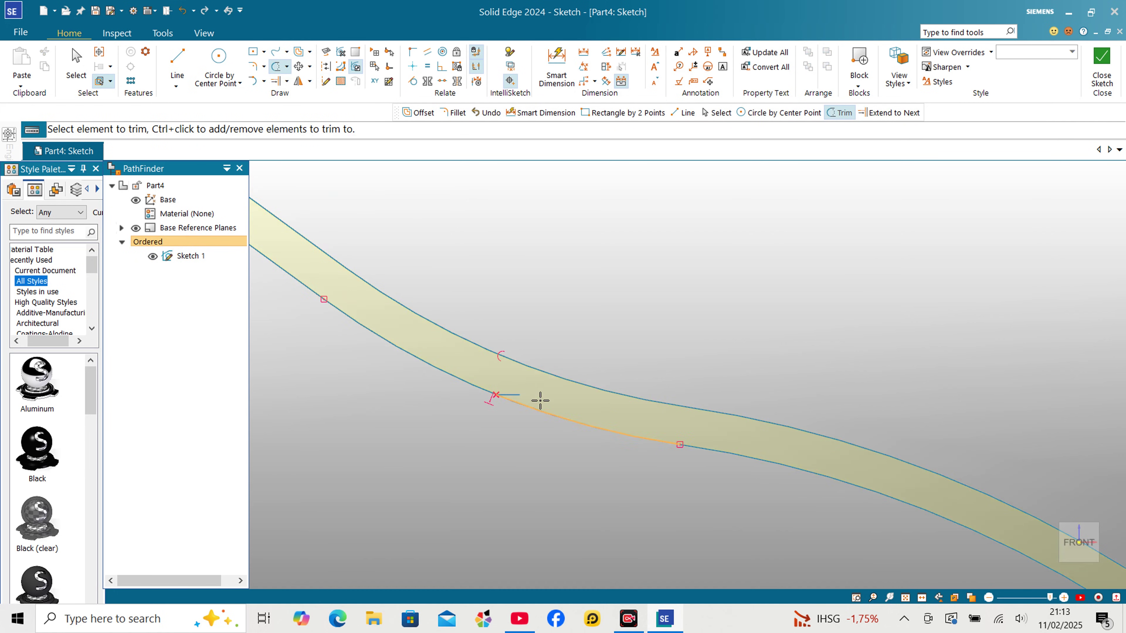
{"action": "left_click_drag", "start_coordinate": [521, 396], "coordinate": [522, 396]}
{"action": "scroll", "coordinate": [649, 432], "scroll_direction": "down", "scroll_amount": 5}
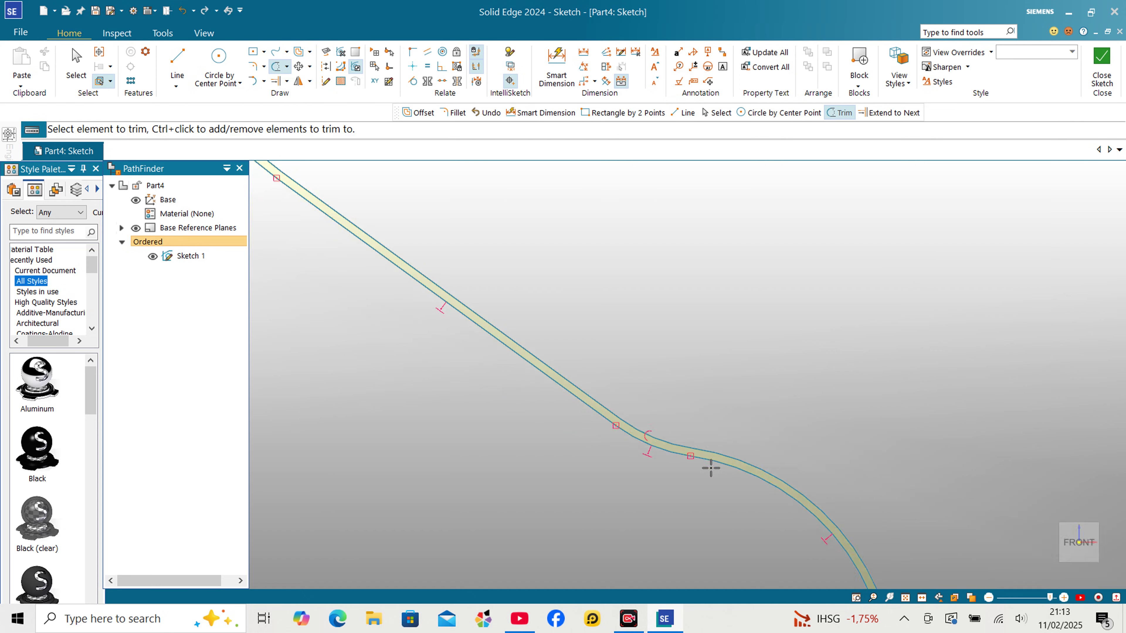
{"action": "scroll", "coordinate": [725, 436], "scroll_direction": "down", "scroll_amount": 5}
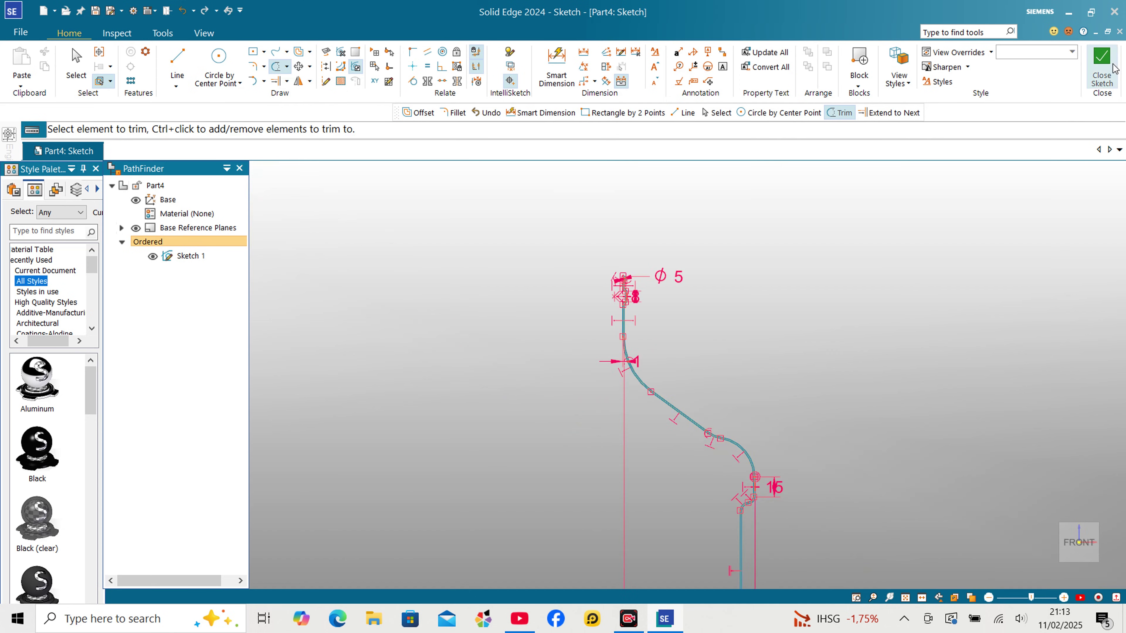
Close the sketch and revolve the whole wall profile a full turn around the vertical Z axis
{"action": "left_click", "coordinate": [1102, 63]}
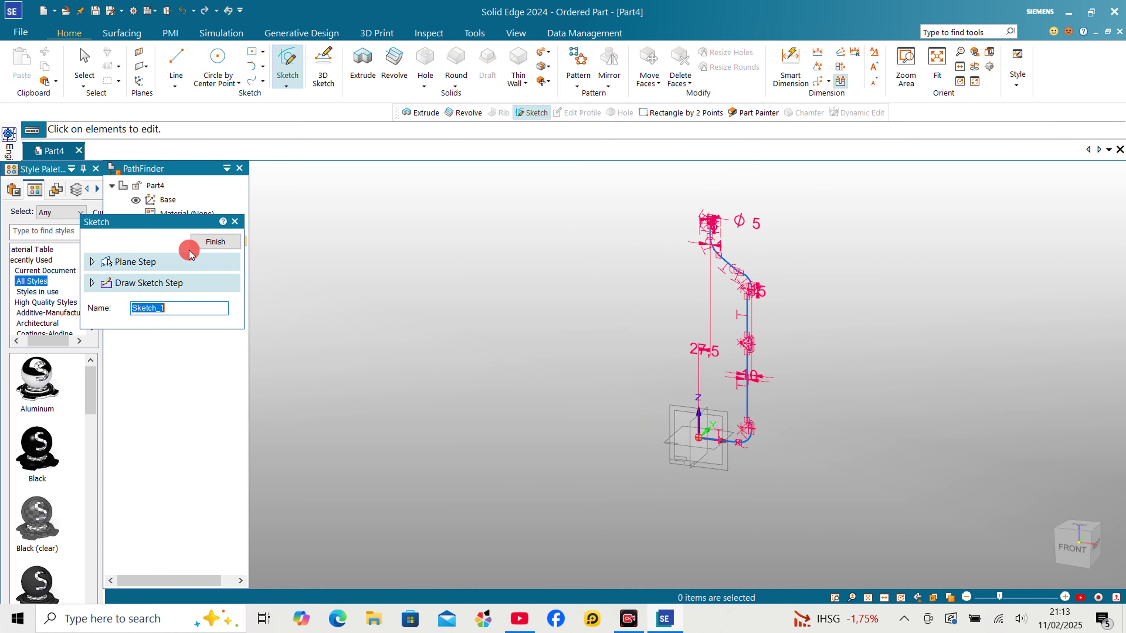
{"action": "left_click_drag", "start_coordinate": [177, 226], "coordinate": [200, 318]}
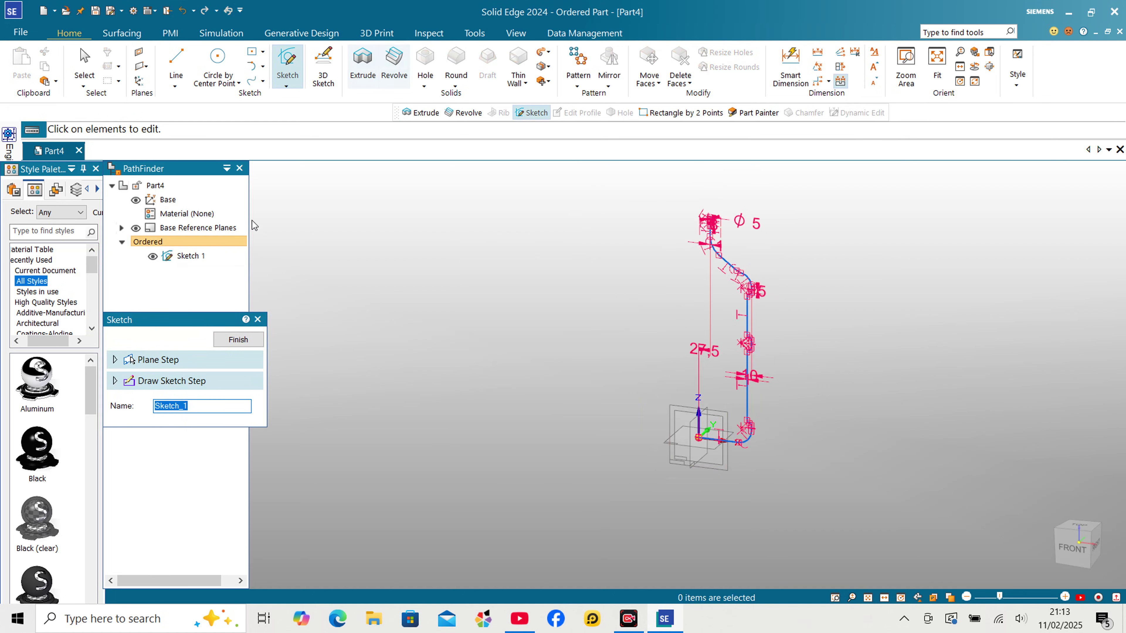
{"action": "left_click", "coordinate": [459, 113]}
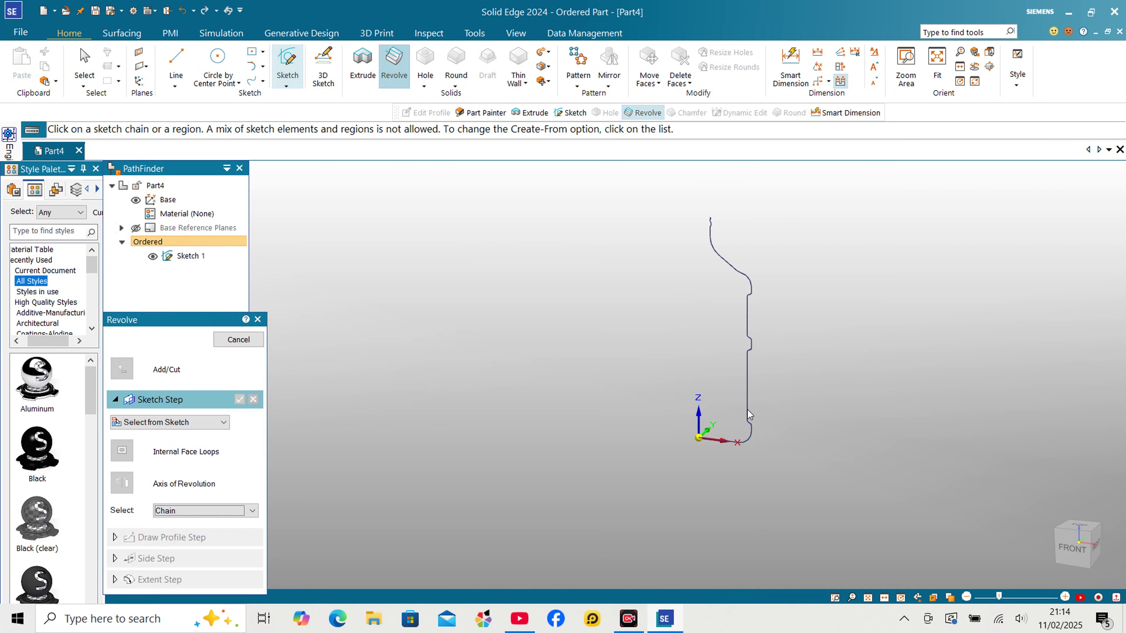
{"action": "left_click", "coordinate": [749, 411]}
{"action": "mouse_move", "coordinate": [664, 499]}
{"action": "middle_mouse_down"}
{"action": "mouse_move", "coordinate": [611, 482]}
{"action": "mouse_move", "coordinate": [621, 496]}
{"action": "mouse_move", "coordinate": [655, 464]}
{"action": "mouse_move", "coordinate": [611, 453]}
{"action": "middle_mouse_up"}
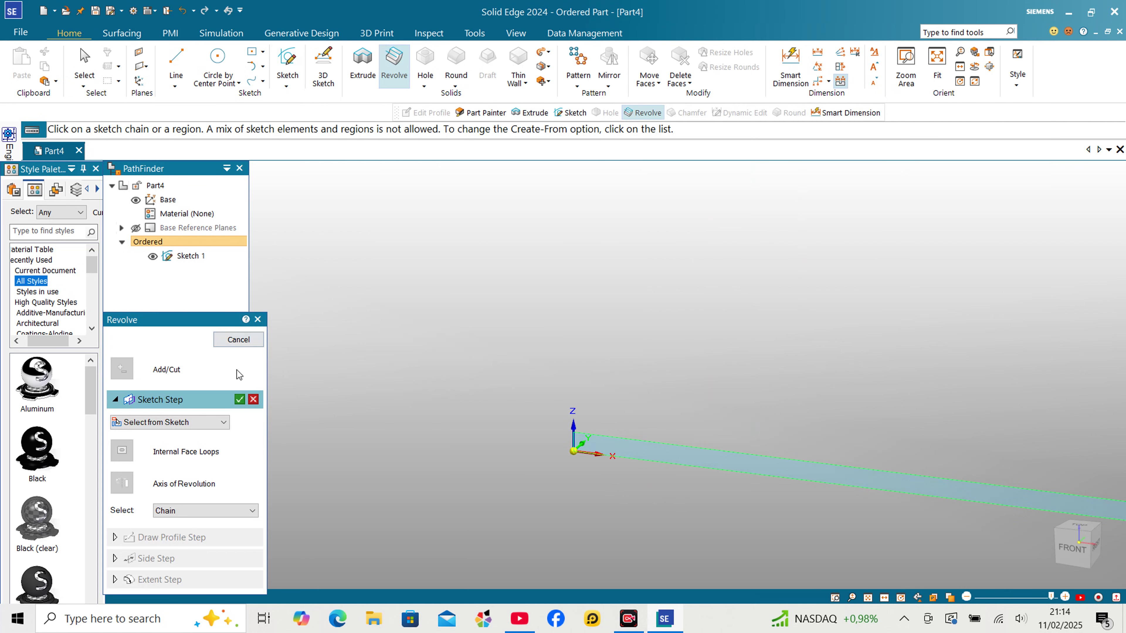
{"action": "left_click", "coordinate": [239, 400]}
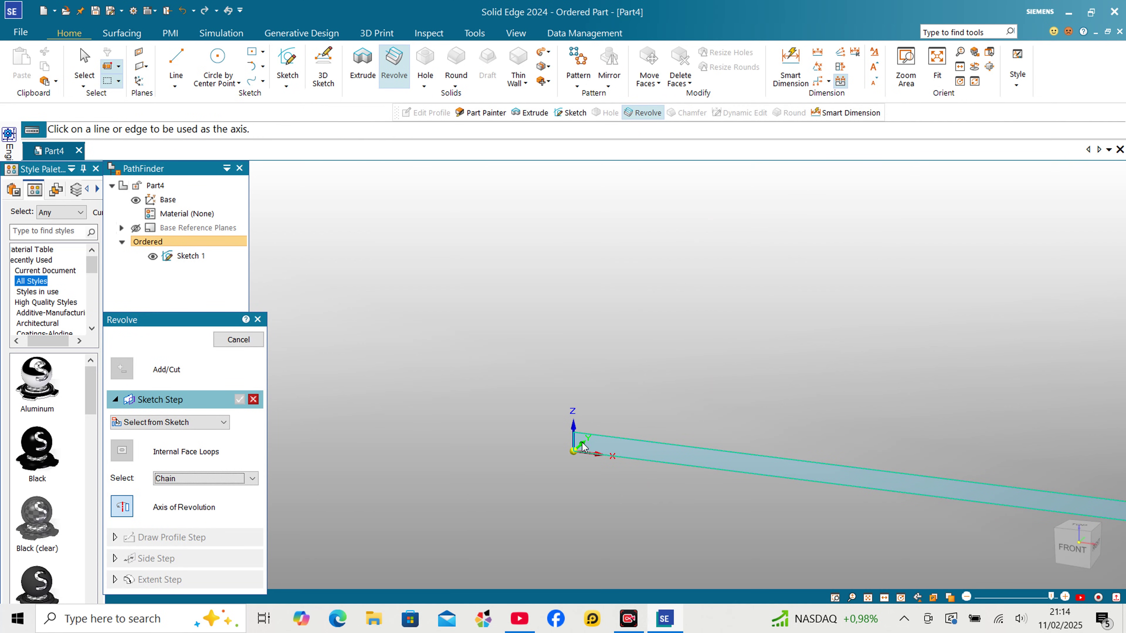
{"action": "left_click", "coordinate": [574, 449]}
{"action": "left_click", "coordinate": [579, 492]}
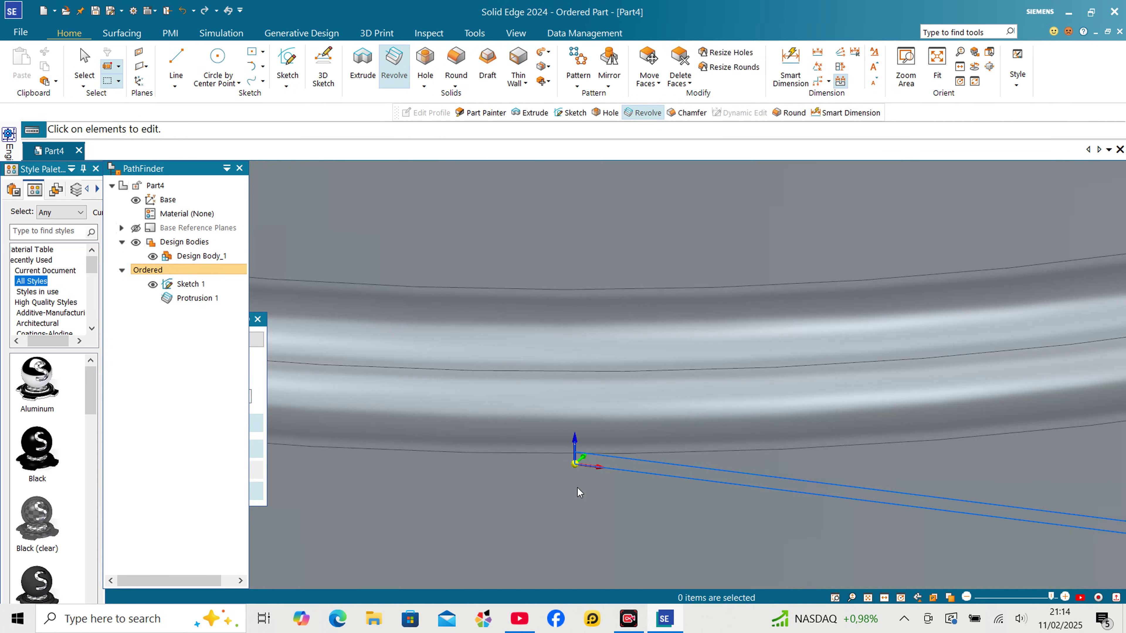
{"action": "scroll", "coordinate": [580, 492], "scroll_direction": "down", "scroll_amount": 10}
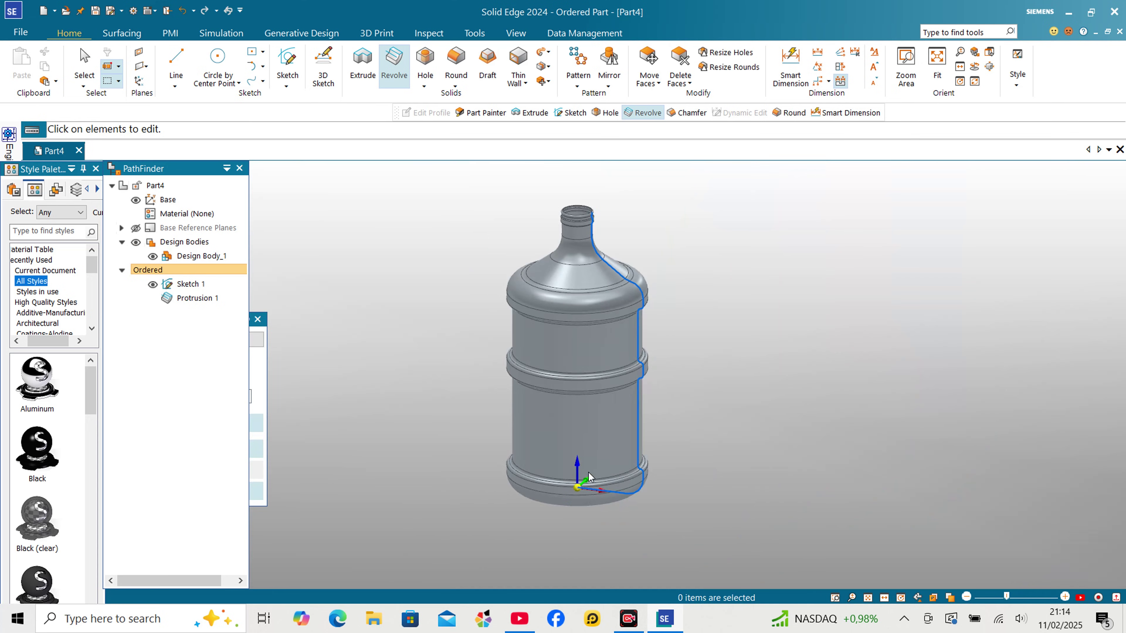
{"action": "scroll", "coordinate": [539, 267], "scroll_direction": "up", "scroll_amount": 4}
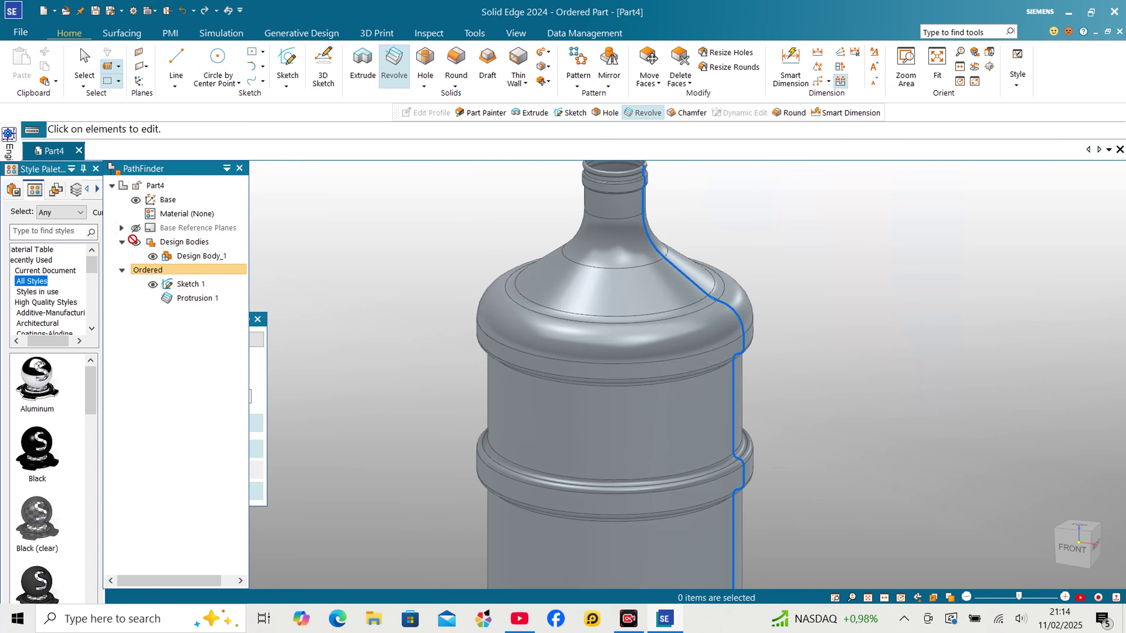
Hide the base coordinate system and the profile sketch, leaving only the bottle body displayed
{"action": "key", "text": "Escape"}
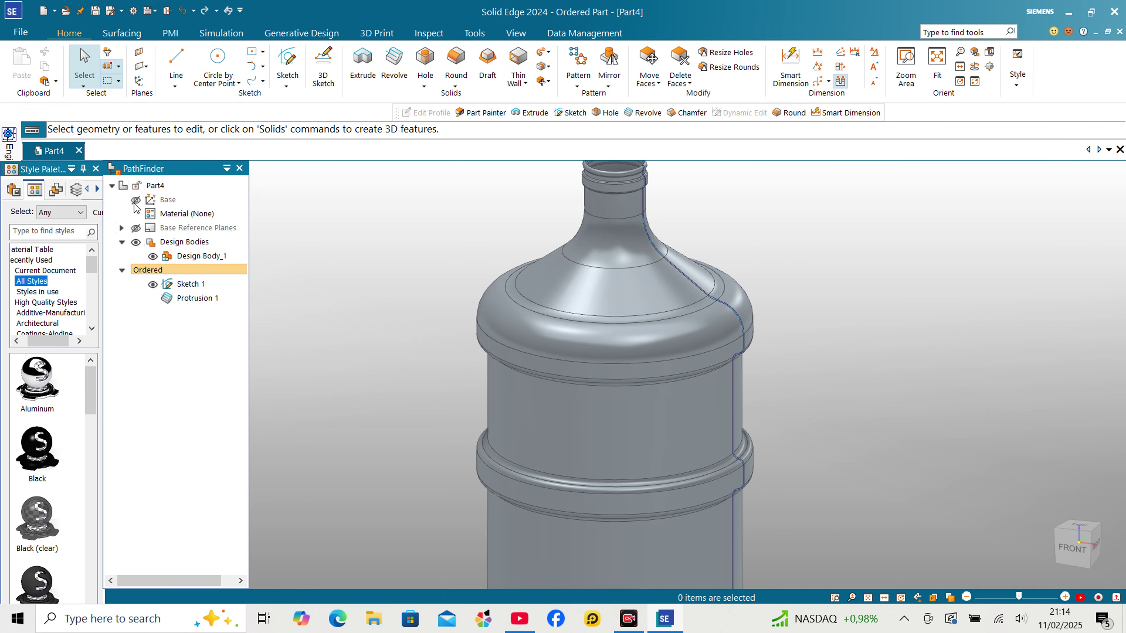
{"action": "scroll", "coordinate": [465, 334], "scroll_direction": "down", "scroll_amount": 5}
{"action": "middle_click_drag", "start_coordinate": [465, 335], "coordinate": [625, 319]}
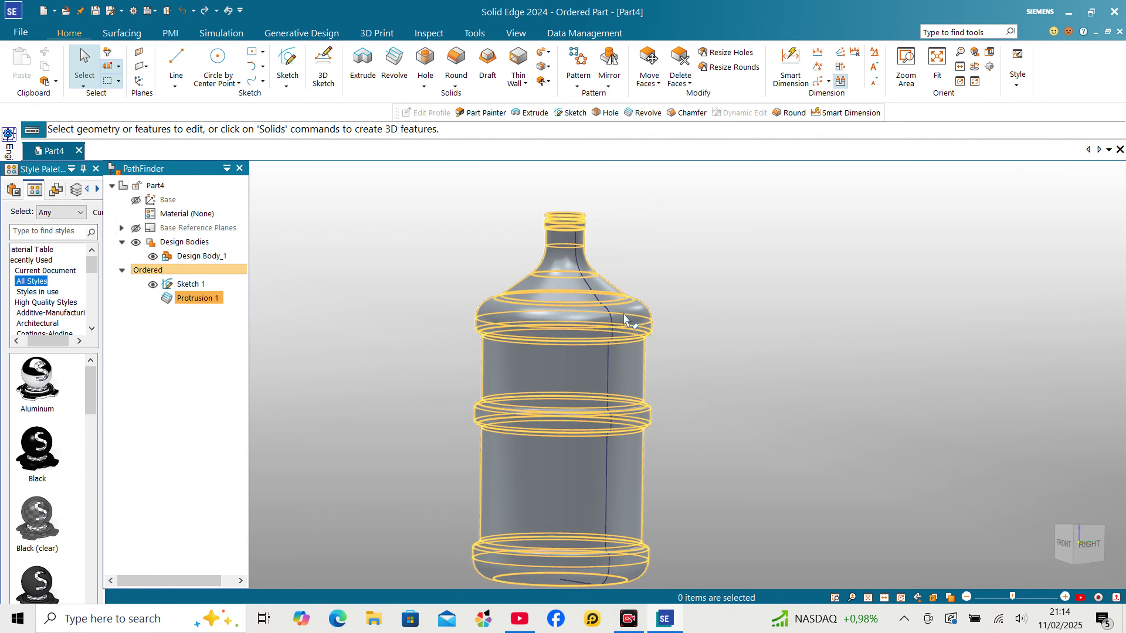
{"action": "left_click", "coordinate": [155, 285]}
{"action": "middle_click_drag", "start_coordinate": [363, 319], "coordinate": [439, 299]}
{"action": "scroll", "coordinate": [446, 352], "scroll_direction": "down", "scroll_amount": 2}
{"action": "middle_click_drag", "start_coordinate": [445, 353], "coordinate": [447, 365]}
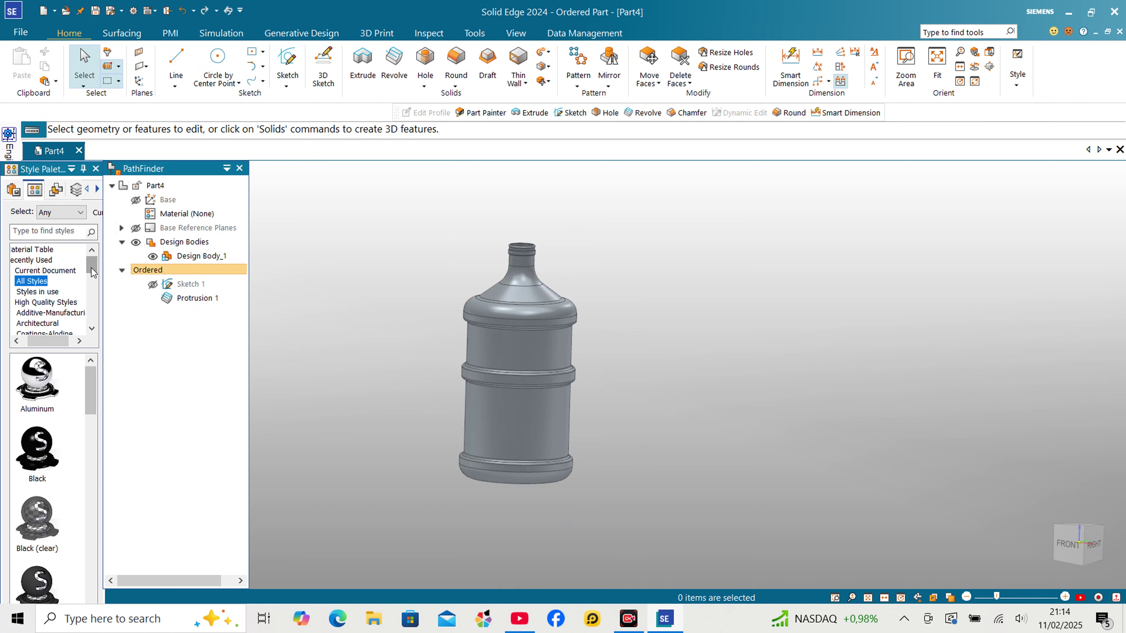
Apply the blue translucent acrylic style from the Plastics category to the bottle body
{"action": "left_click", "coordinate": [516, 34]}
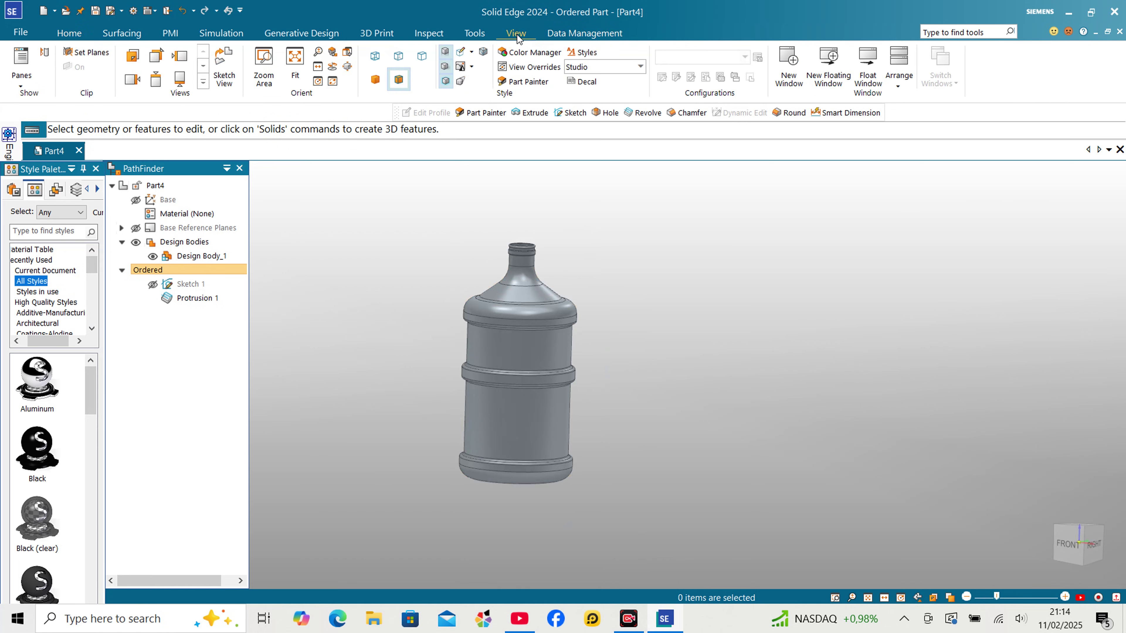
{"action": "left_click", "coordinate": [526, 81]}
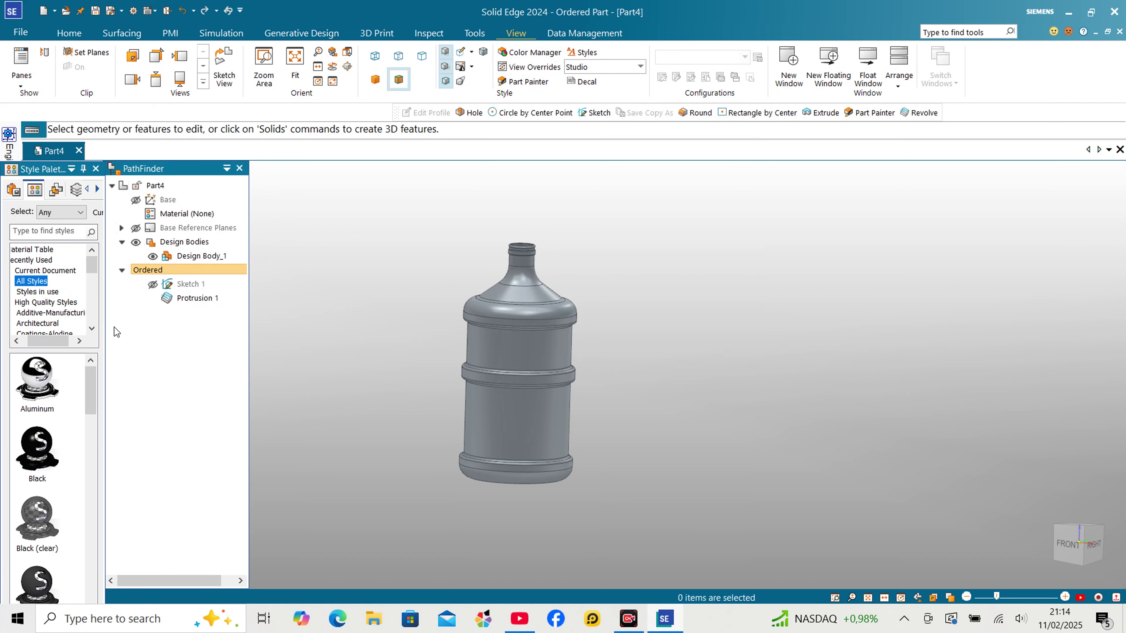
{"action": "left_click_drag", "start_coordinate": [93, 273], "coordinate": [98, 322]}
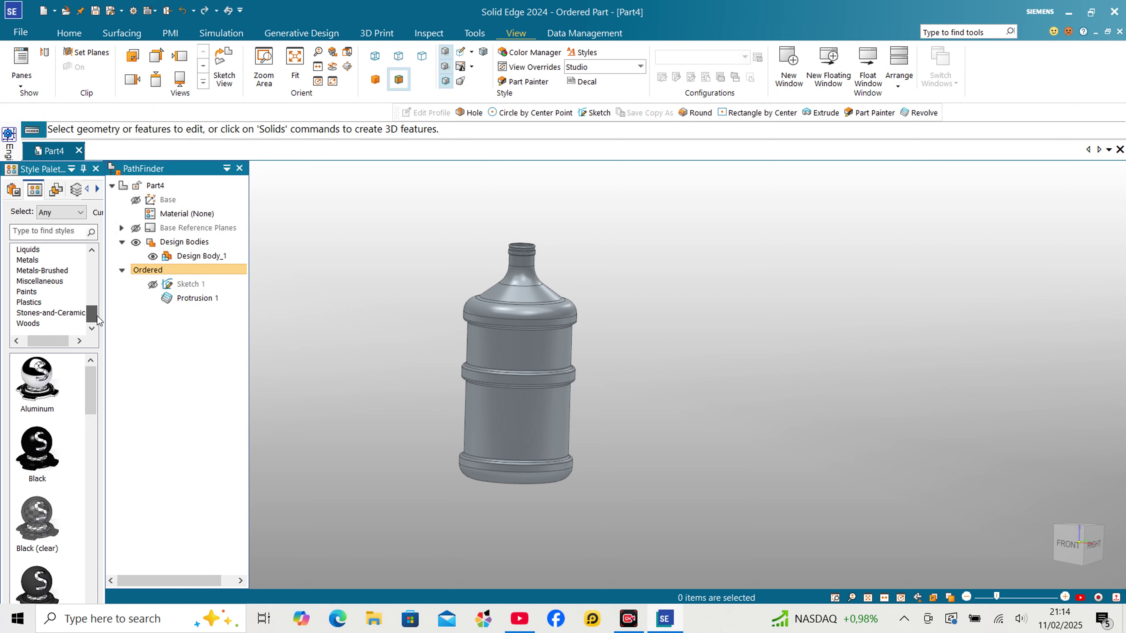
{"action": "left_click", "coordinate": [27, 302]}
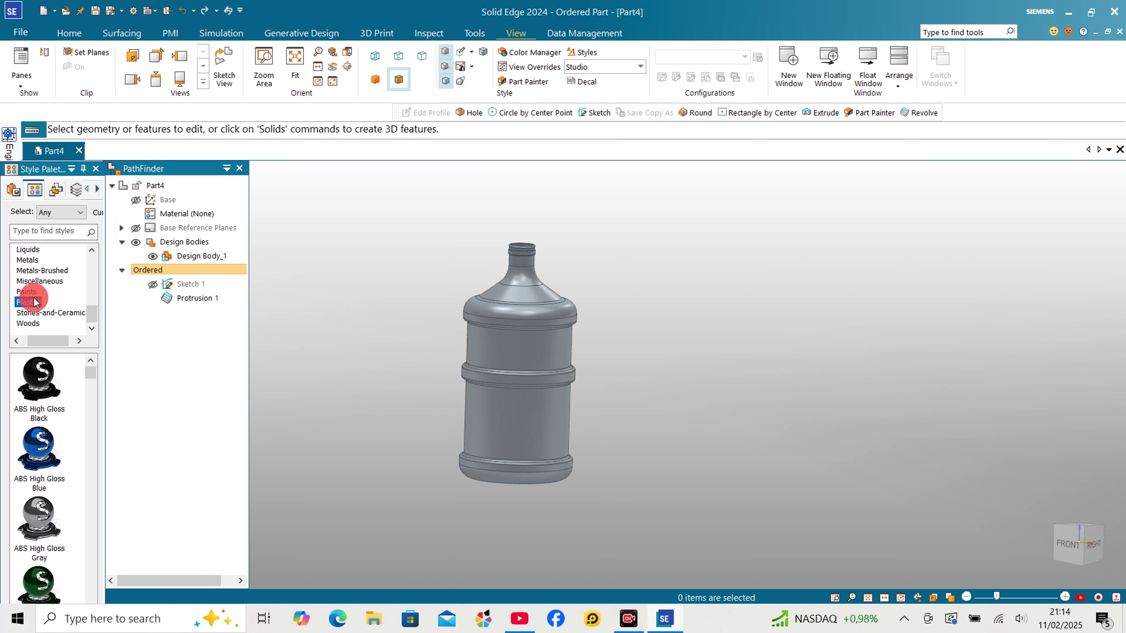
{"action": "left_click_drag", "start_coordinate": [95, 371], "coordinate": [95, 409]}
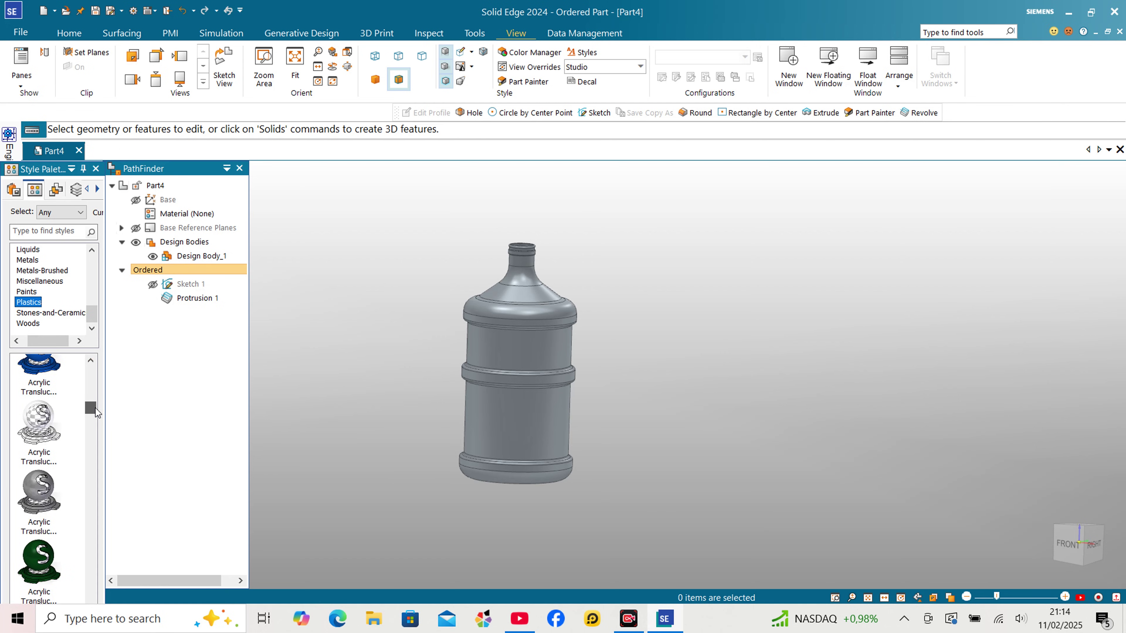
{"action": "mouse_move", "coordinate": [40, 377]}
{"action": "left_mouse_down"}
{"action": "mouse_move", "coordinate": [261, 394]}
{"action": "mouse_move", "coordinate": [552, 346]}
{"action": "left_mouse_up"}
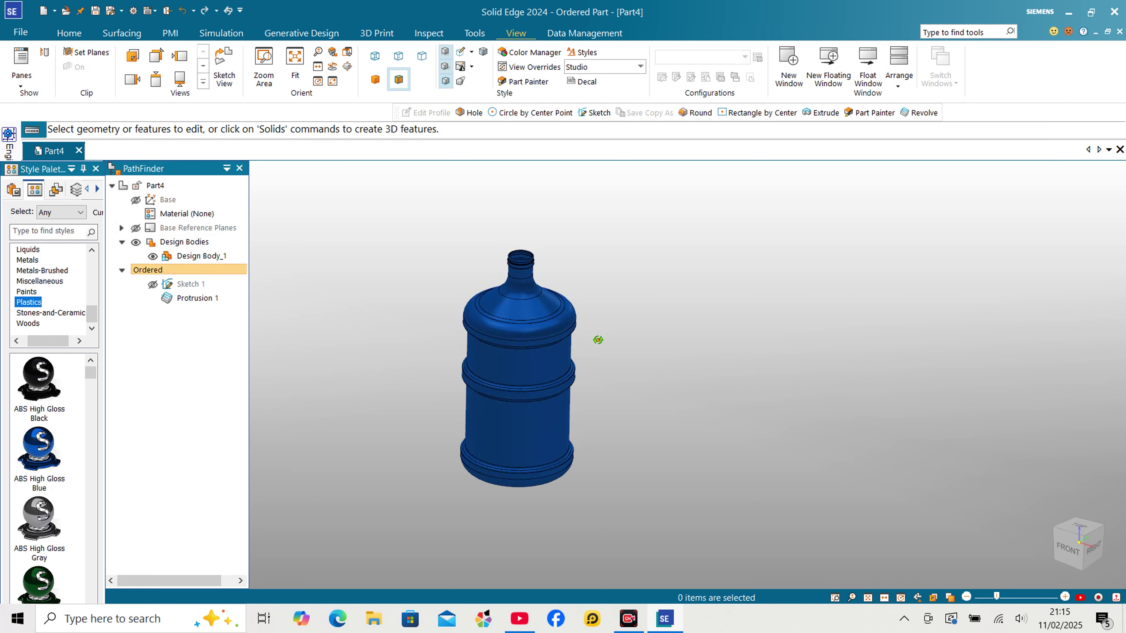
Examine the finished blue bottle body from the side and from above, including the neck opening, shoulder and ribs
{"action": "scroll", "coordinate": [458, 306], "scroll_direction": "up", "scroll_amount": 3}
{"action": "middle_click_drag", "start_coordinate": [457, 306], "coordinate": [496, 236]}
{"action": "scroll", "coordinate": [479, 262], "scroll_direction": "up", "scroll_amount": 2}
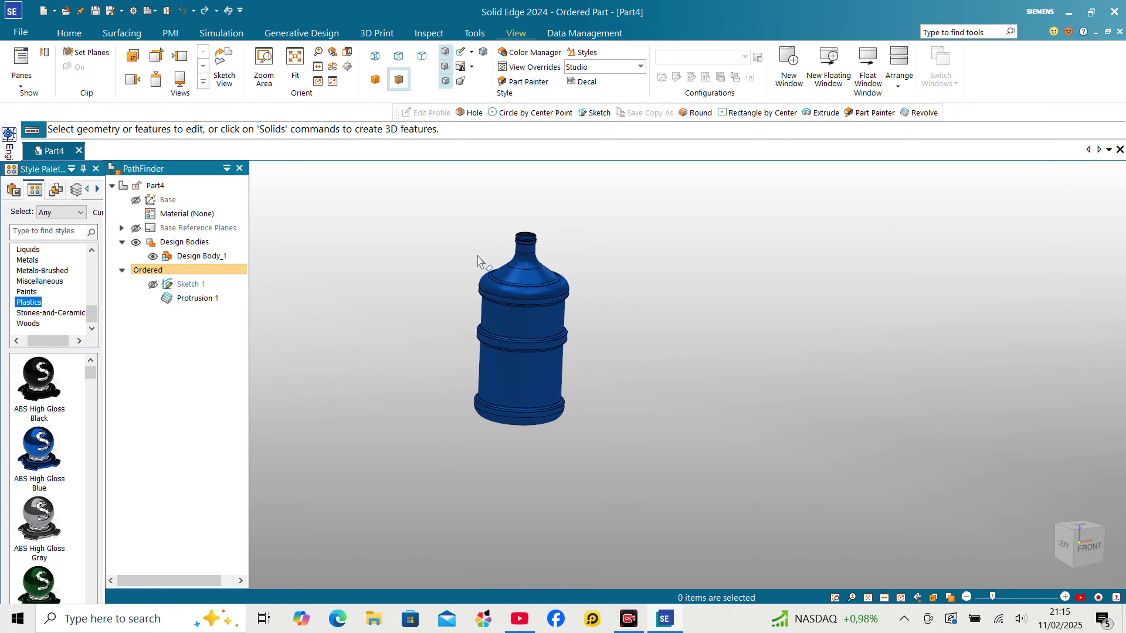
{"action": "scroll", "coordinate": [445, 280], "scroll_direction": "up", "scroll_amount": 1}
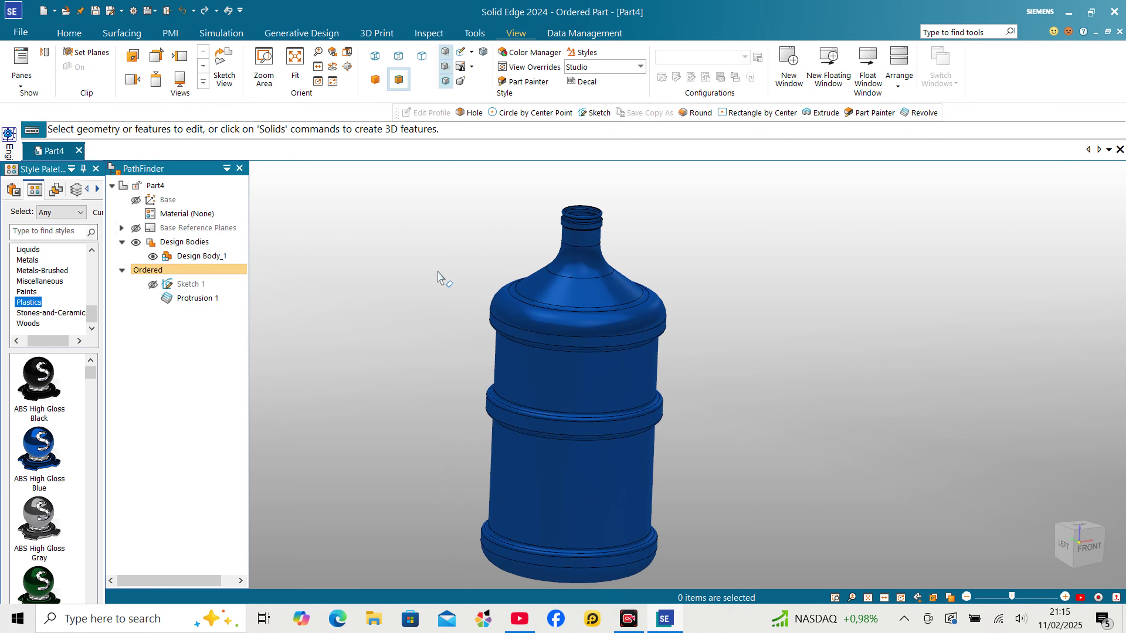
{"action": "scroll", "coordinate": [442, 284], "scroll_direction": "down", "scroll_amount": 1}
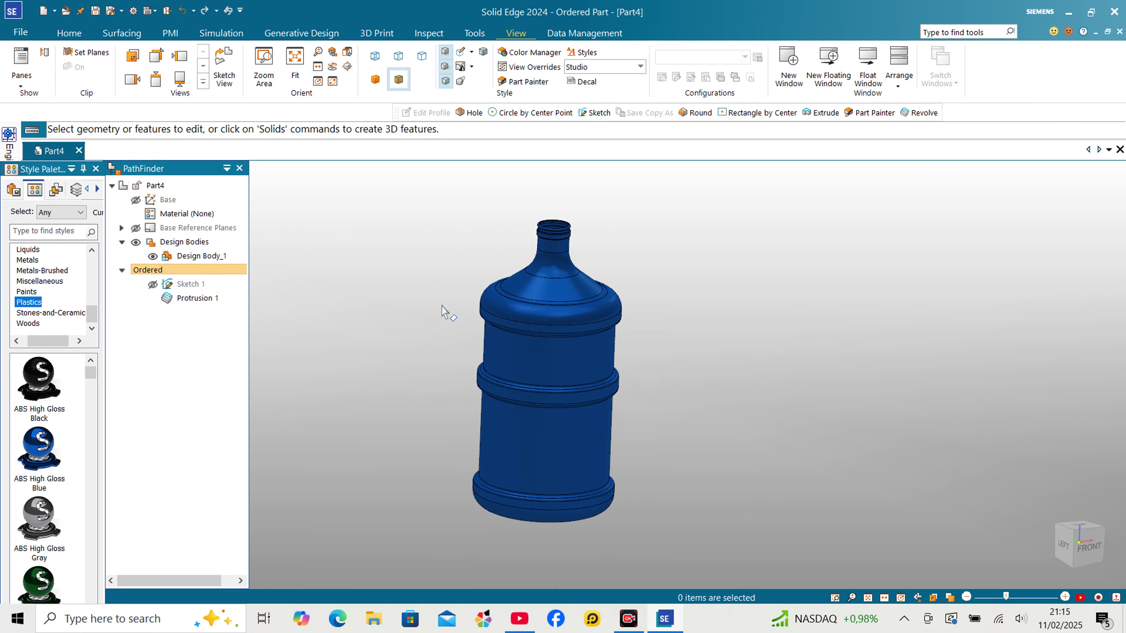
{"action": "middle_click_drag", "start_coordinate": [444, 312], "coordinate": [548, 318]}
{"action": "scroll", "coordinate": [465, 264], "scroll_direction": "up", "scroll_amount": 1}
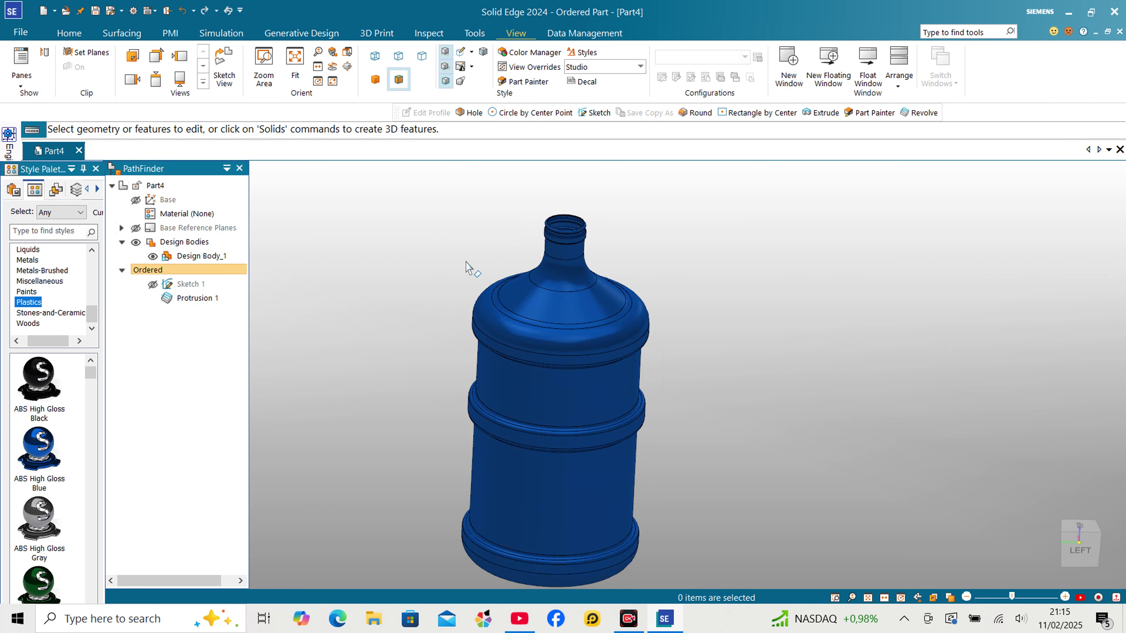
{"action": "middle_click_drag", "start_coordinate": [465, 264], "coordinate": [418, 209]}
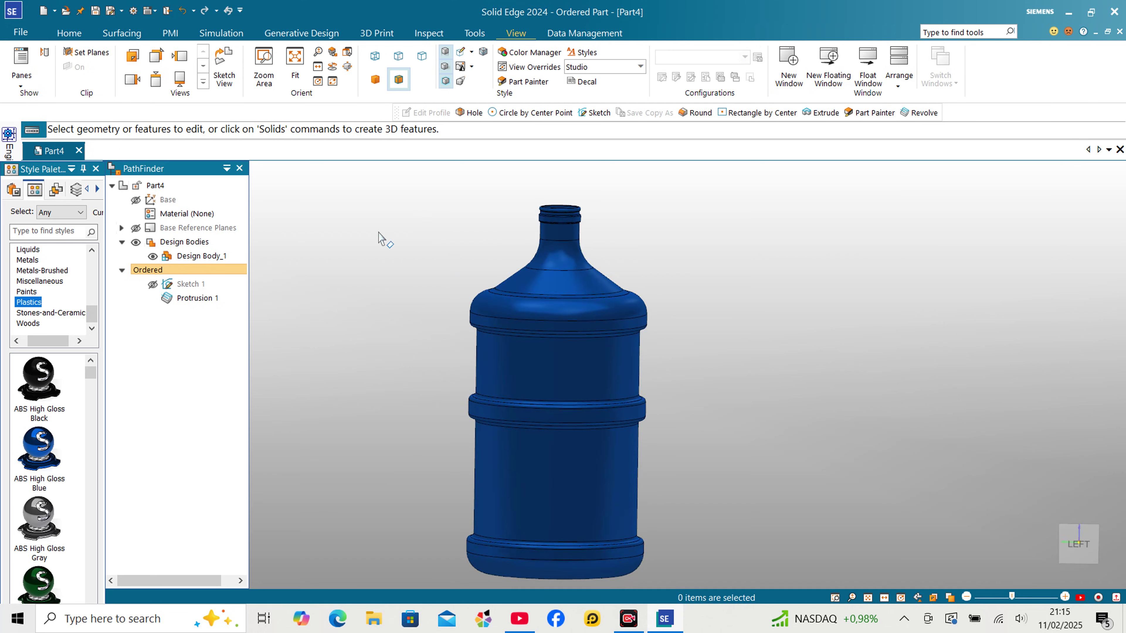
{"action": "middle_click_drag", "start_coordinate": [391, 293], "coordinate": [392, 369]}
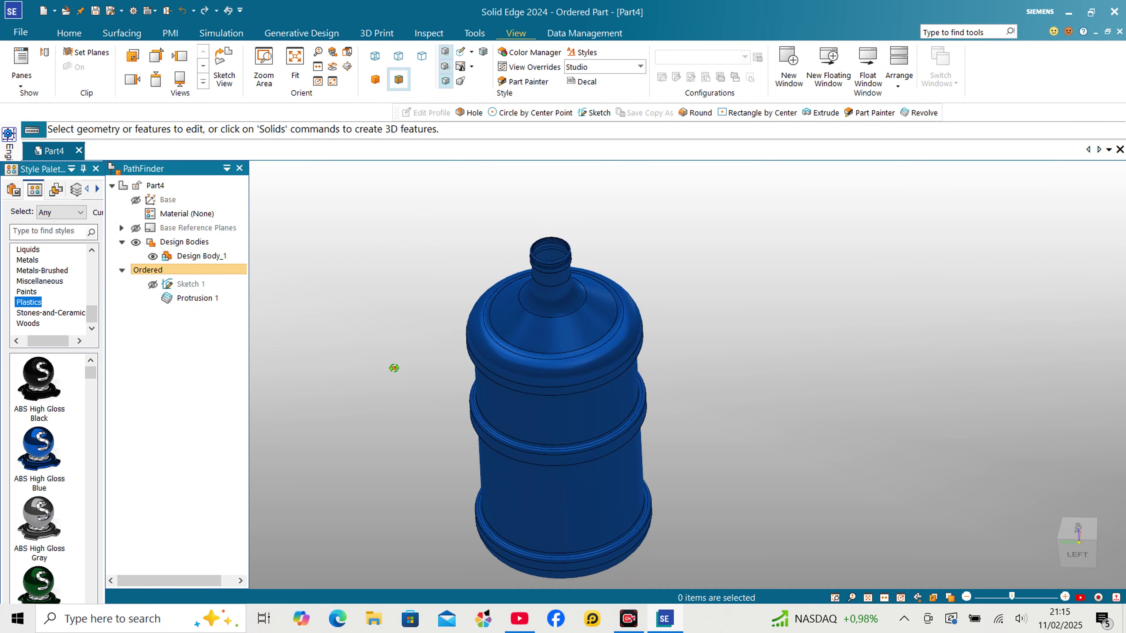
Save the part as Galon in the tutorial 7 folder, overwriting the existing part file of that name
{"action": "left_click", "coordinate": [96, 11]}
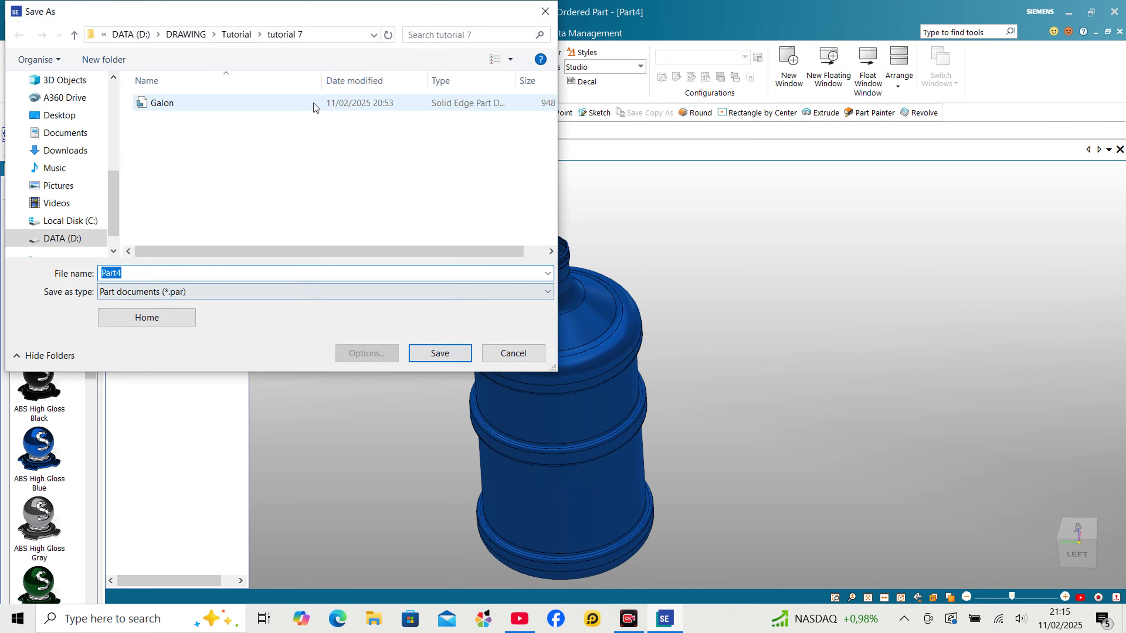
{"action": "left_click", "coordinate": [191, 103]}
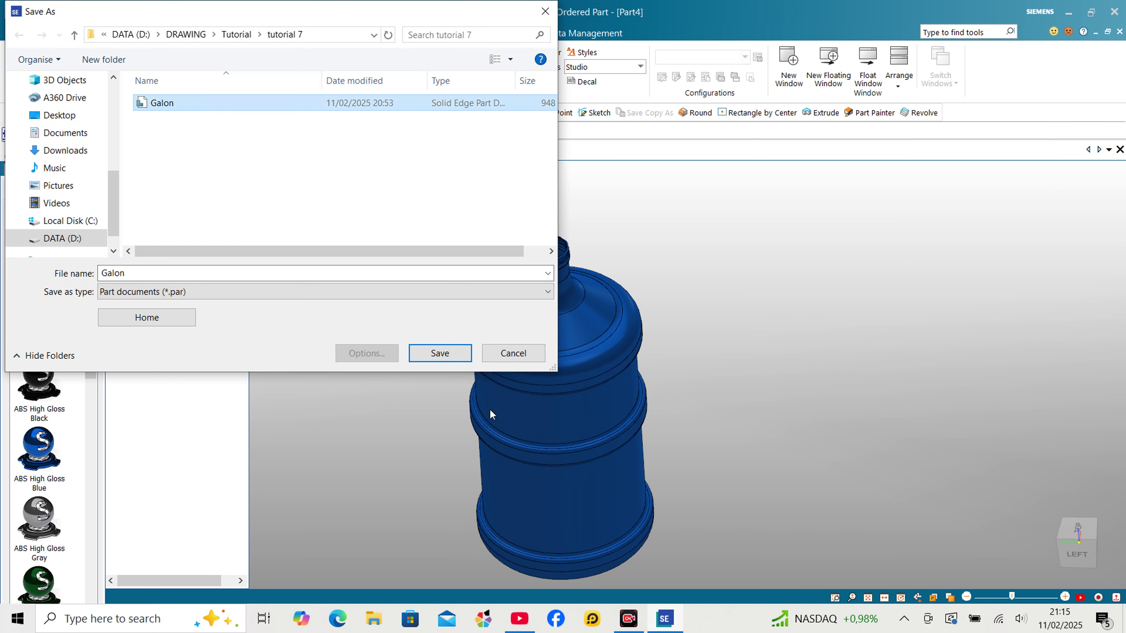
{"action": "left_click", "coordinate": [441, 360]}
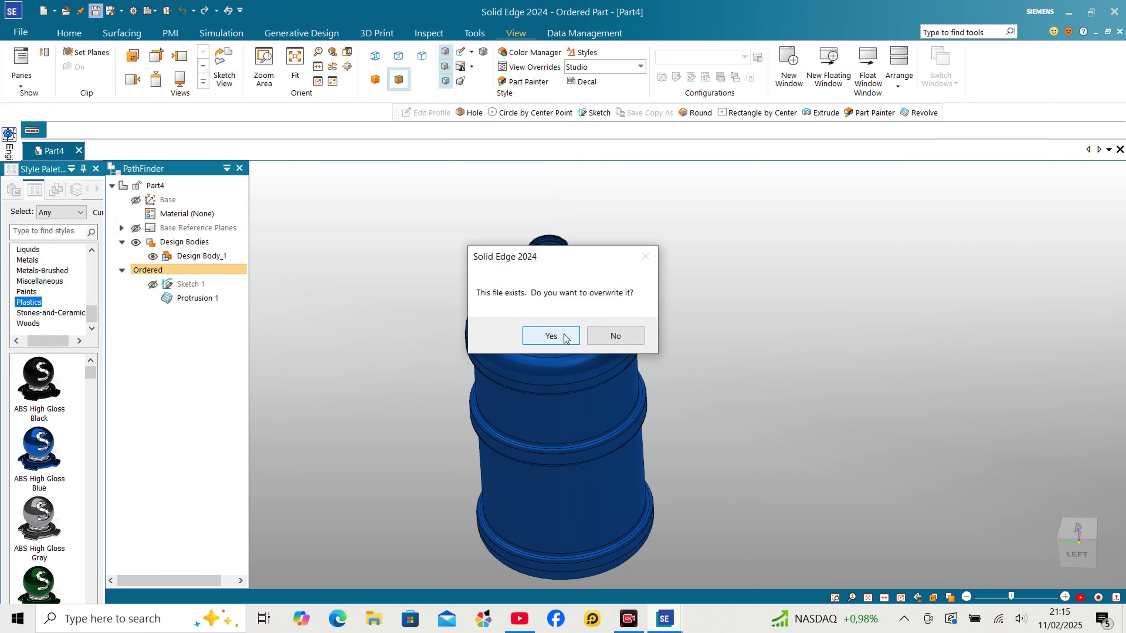
{"action": "left_click", "coordinate": [551, 336]}
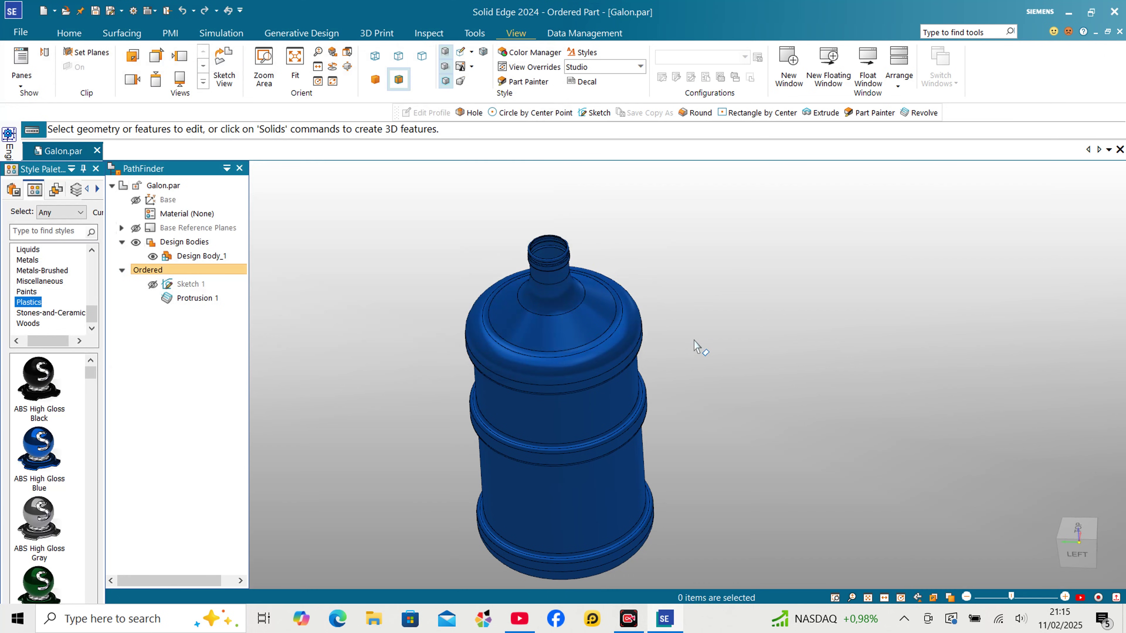
{"action": "mouse_move", "coordinate": [694, 346]}
{"action": "middle_mouse_down"}
{"action": "mouse_move", "coordinate": [712, 289]}
{"action": "mouse_move", "coordinate": [704, 327]}
{"action": "middle_mouse_up"}
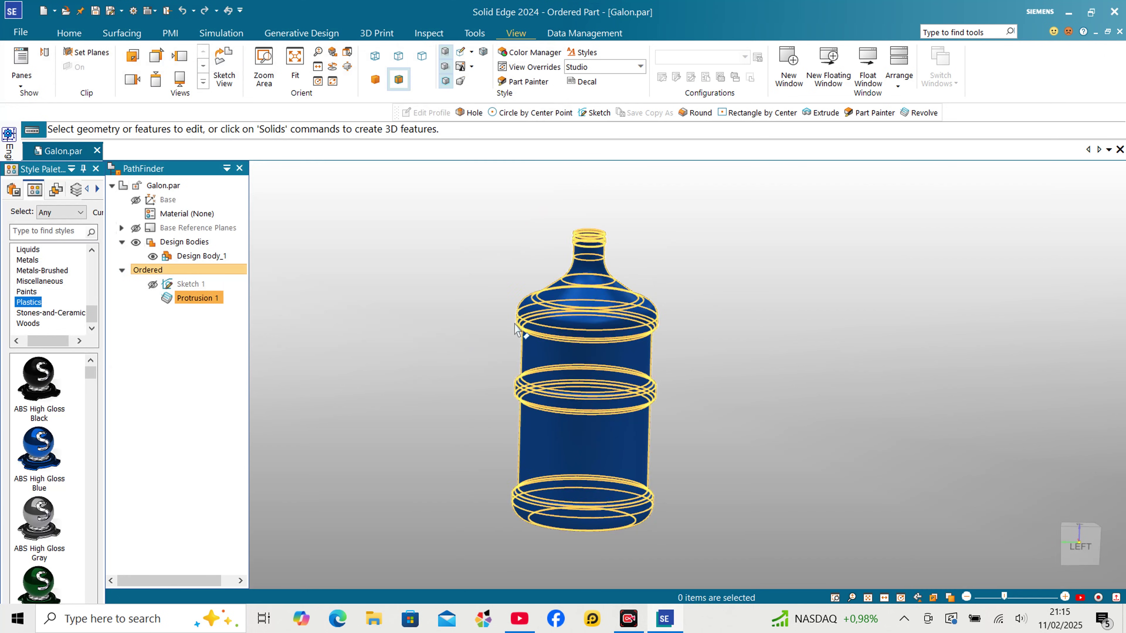